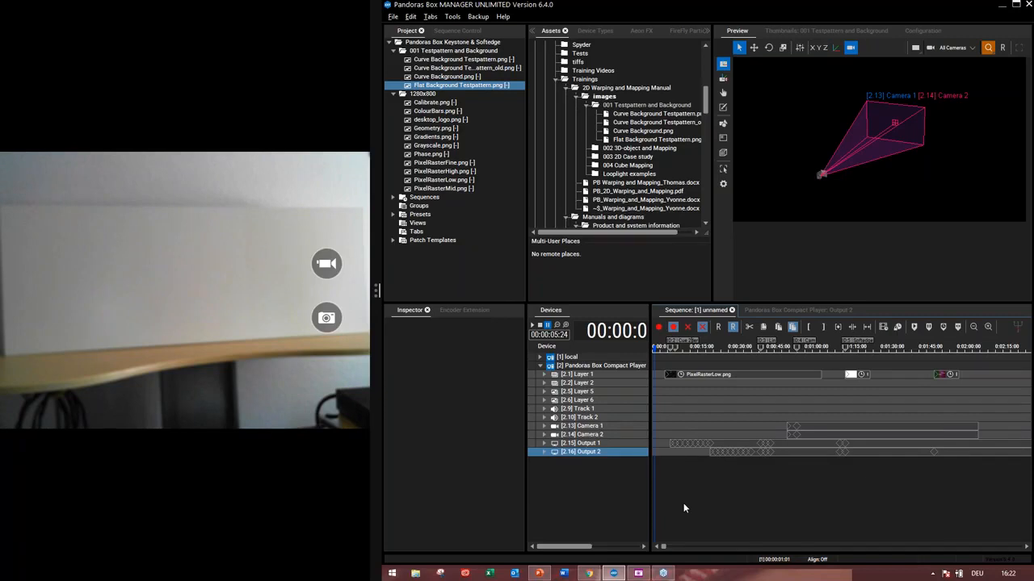
Play the sequence to the cue at 5 seconds to project the PixelRasterLow test pattern.
key("space")
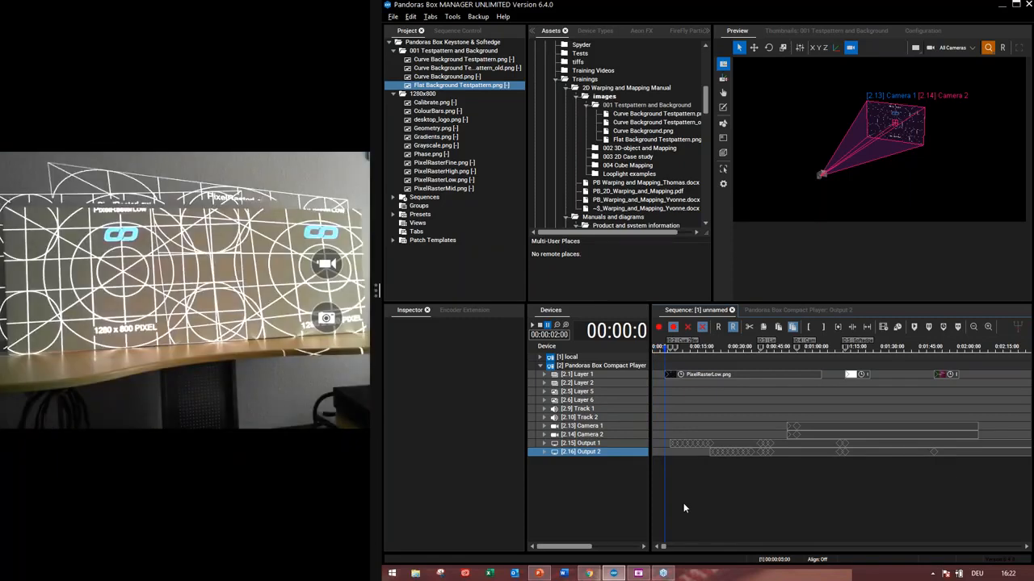
scroll(683, 507, "up", 1)
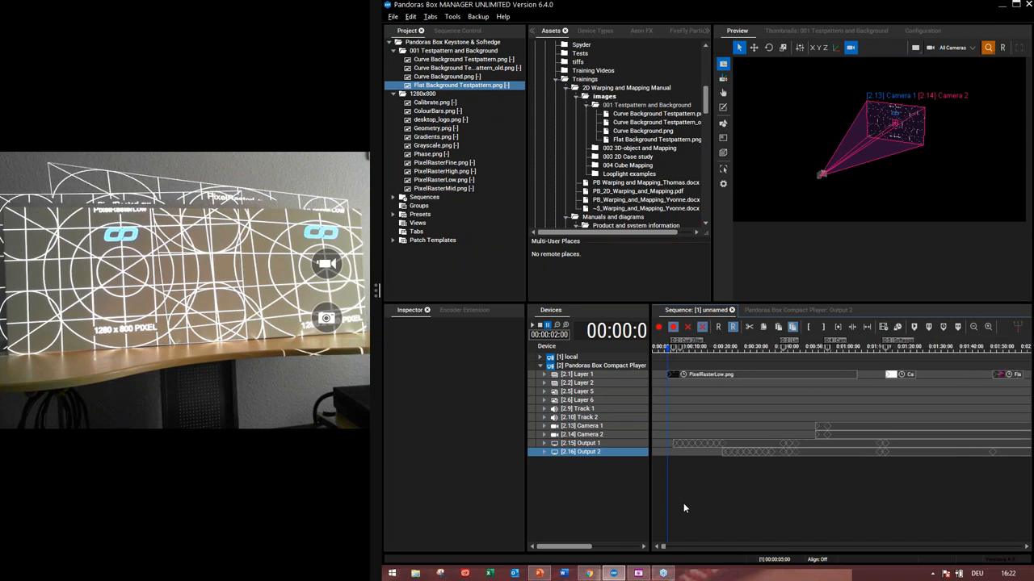
scroll(683, 508, "up", 2)
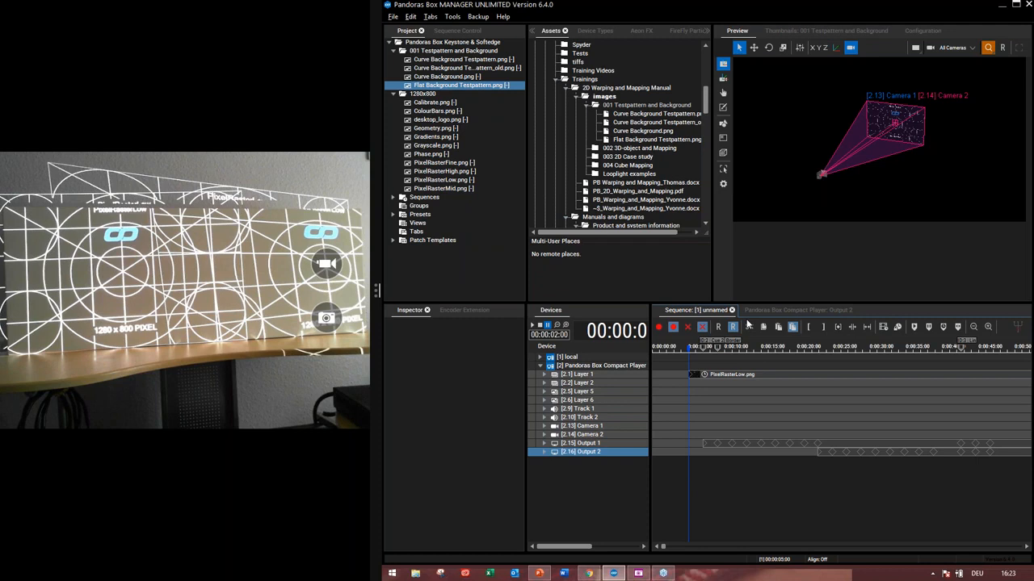
Bring up Output 1's device controls, collapse the Softedge parameters and expand the Keystone parameters.
left_click(597, 444)
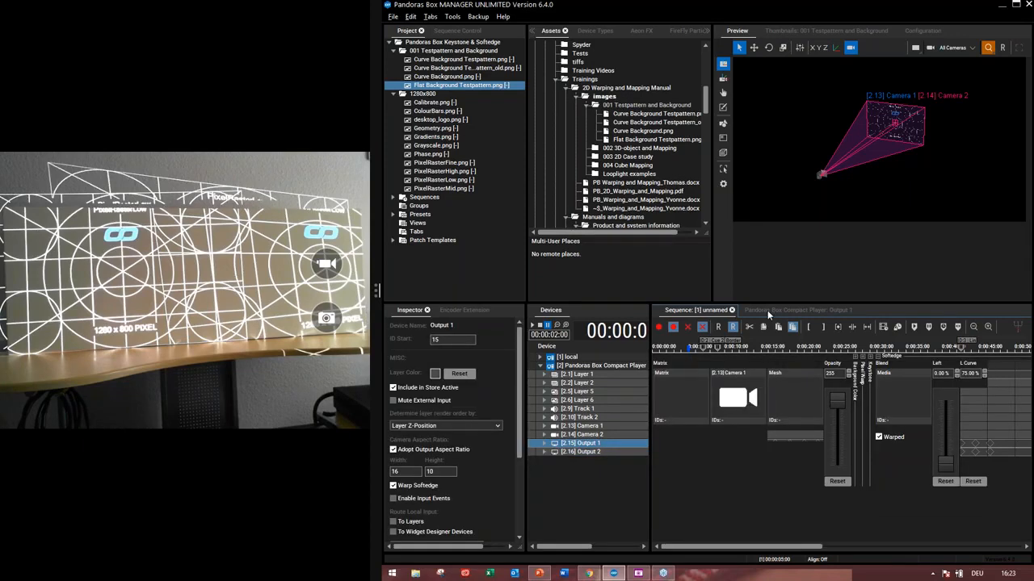
left_click(767, 310)
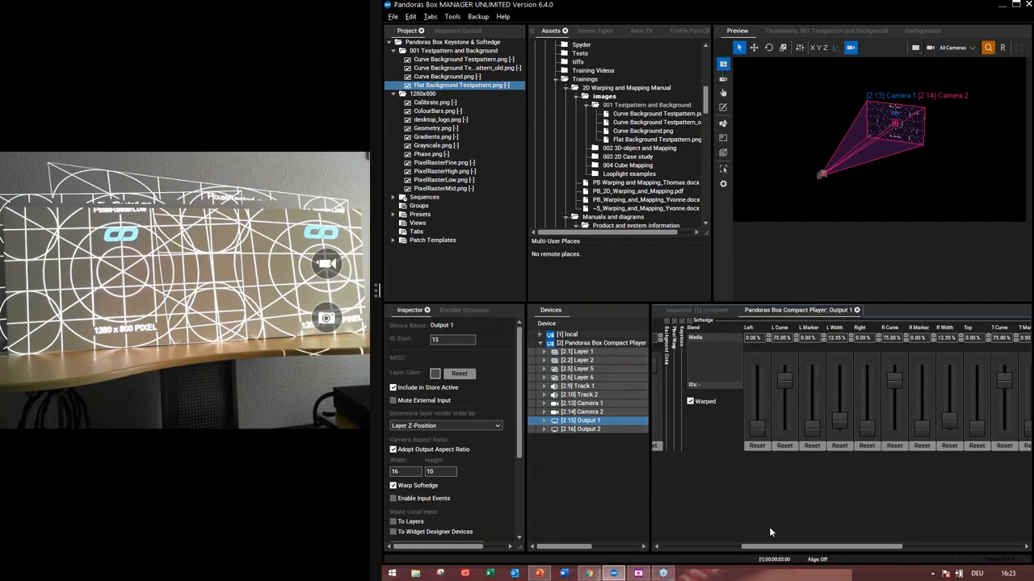
left_click(883, 321)
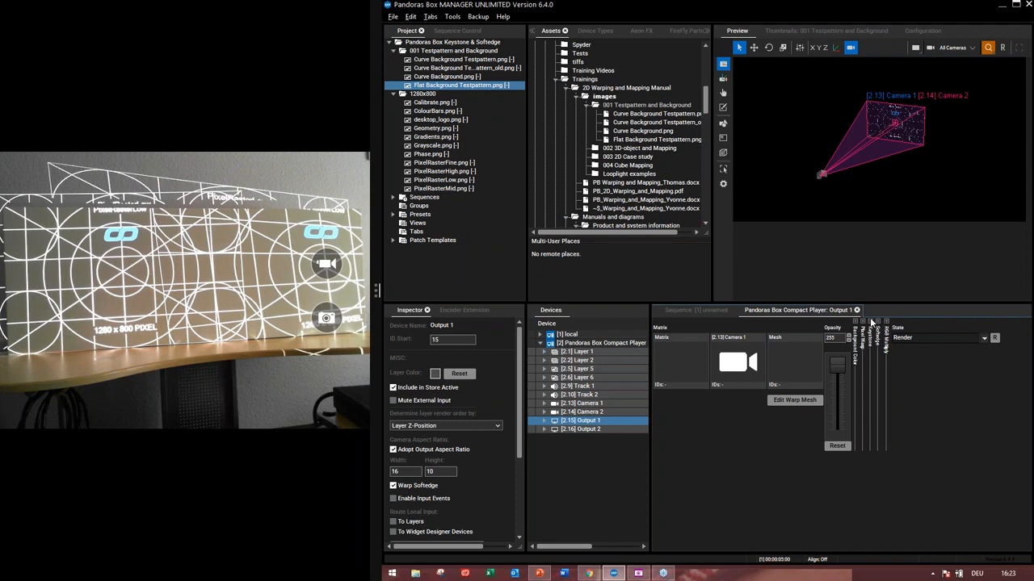
left_click(871, 322)
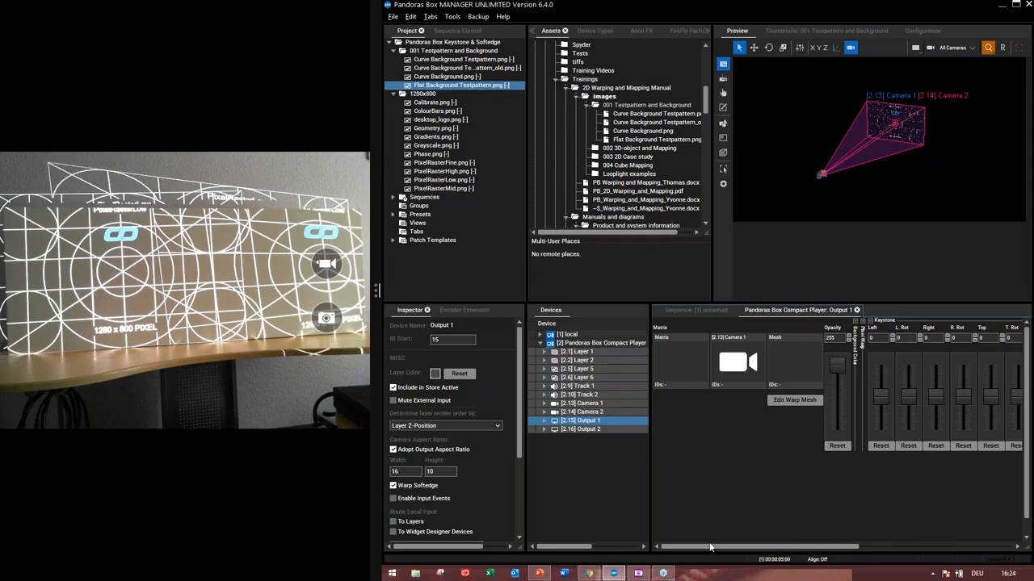
left_click_drag(710, 548, 797, 548)
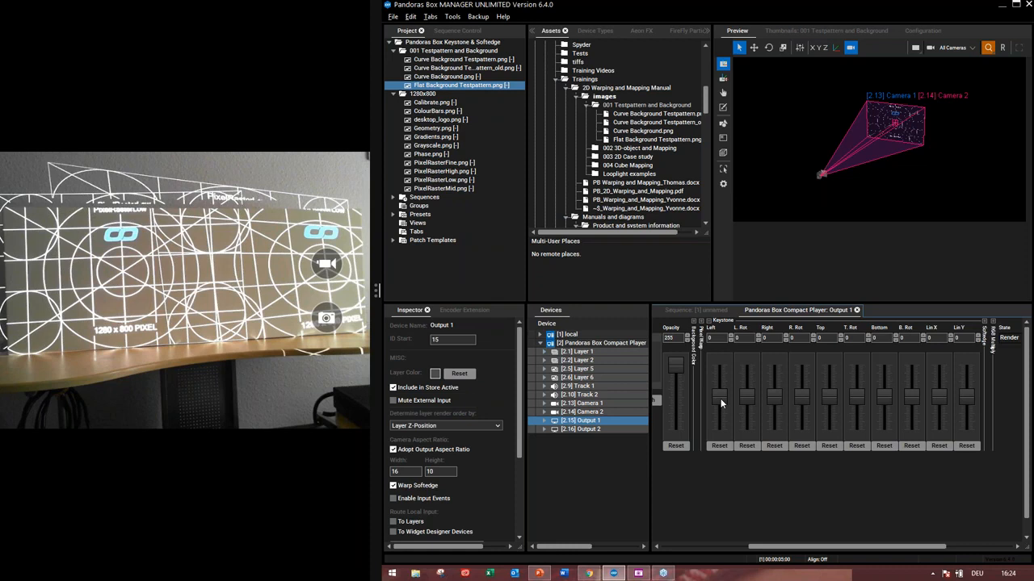
Try shifting Output 1's left keystone edge coarsely in both directions, and reset it to 0.
left_click_drag(721, 399, 720, 386)
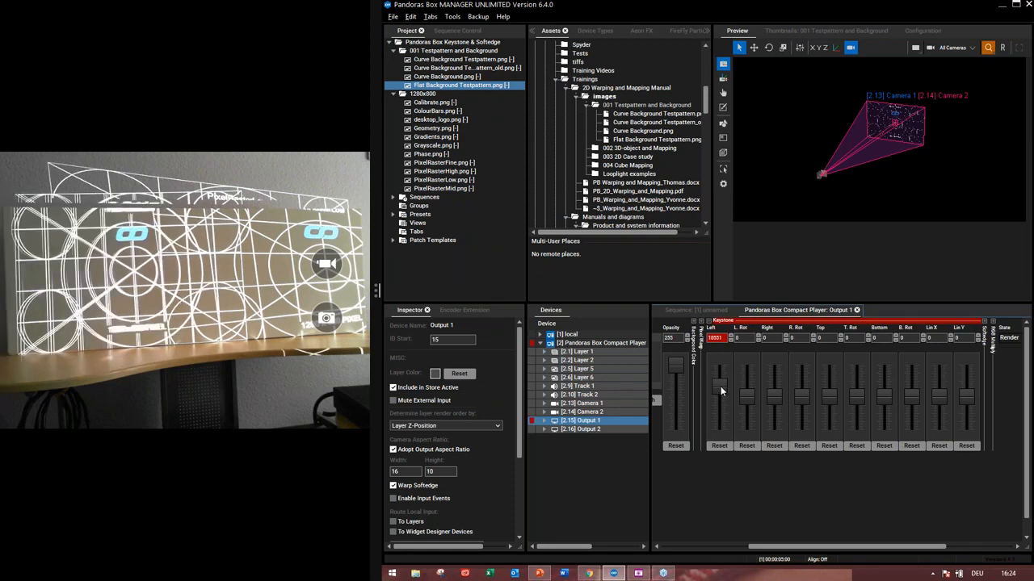
left_click_drag(720, 386, 714, 397)
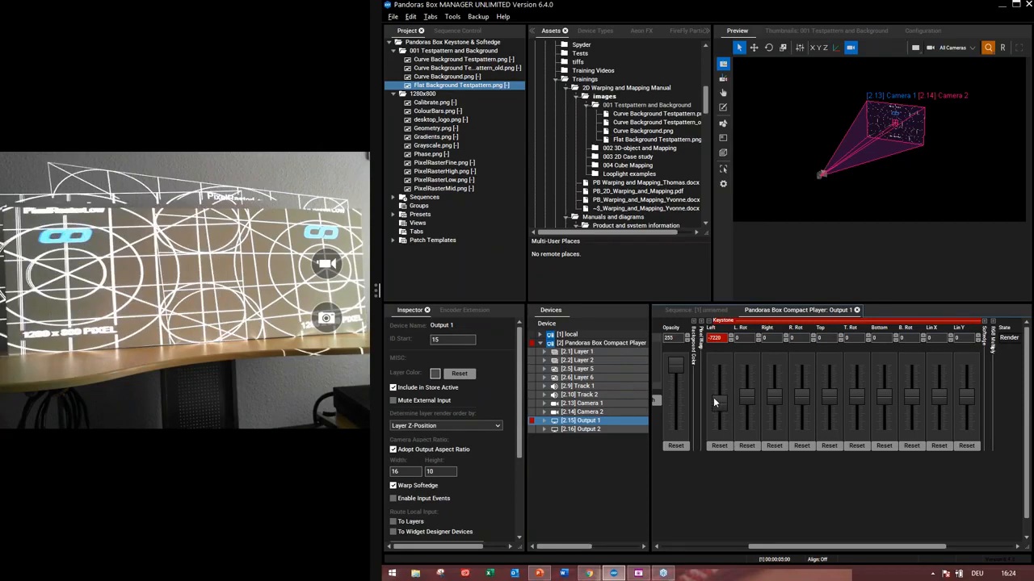
left_click_drag(713, 397, 712, 392)
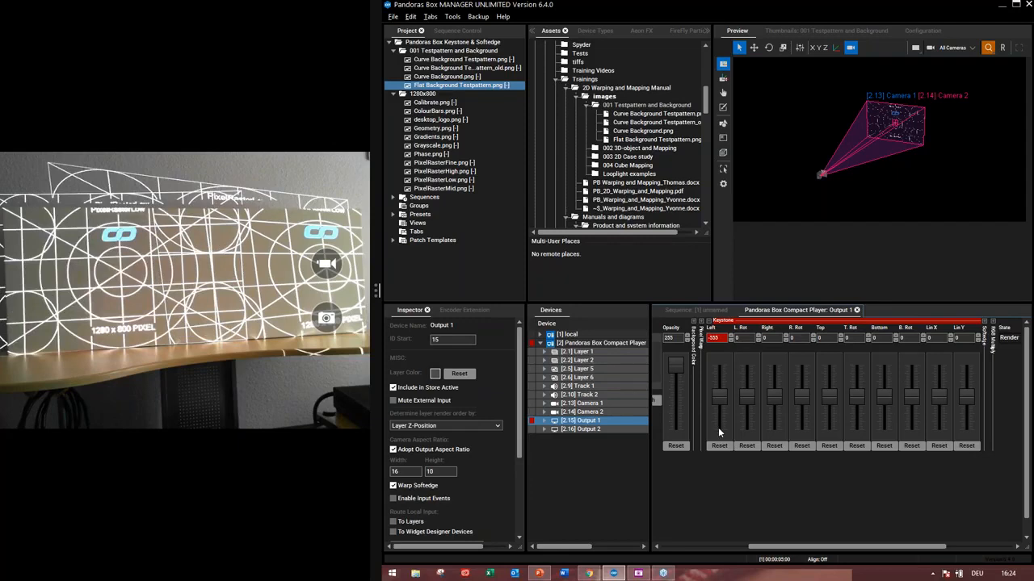
left_click(713, 339)
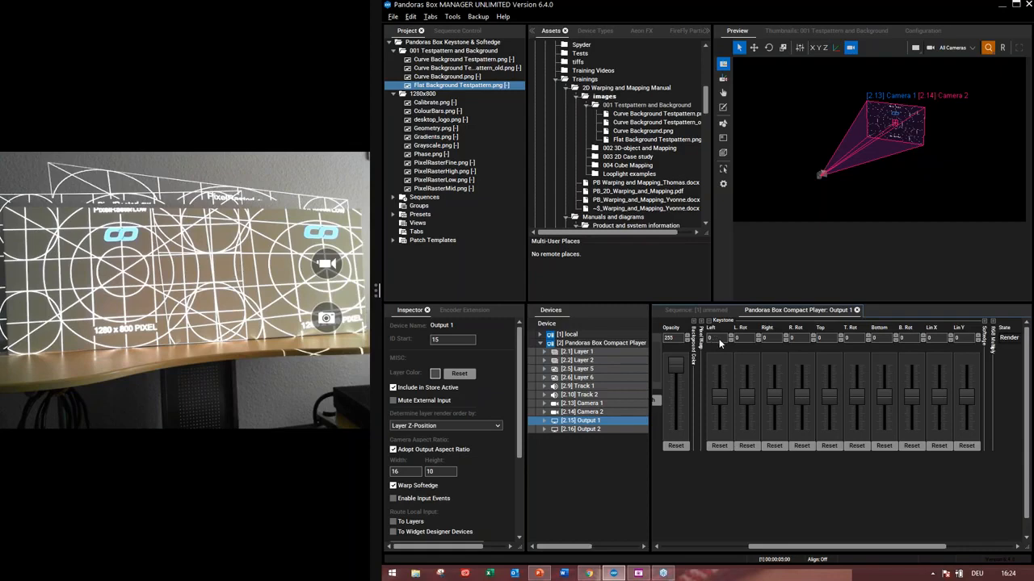
Adjust Output 1's Left keystone value in progressively finer increments to 1729, aligning the left image edge with the projection surface.
left_click_drag(719, 338, 719, 355)
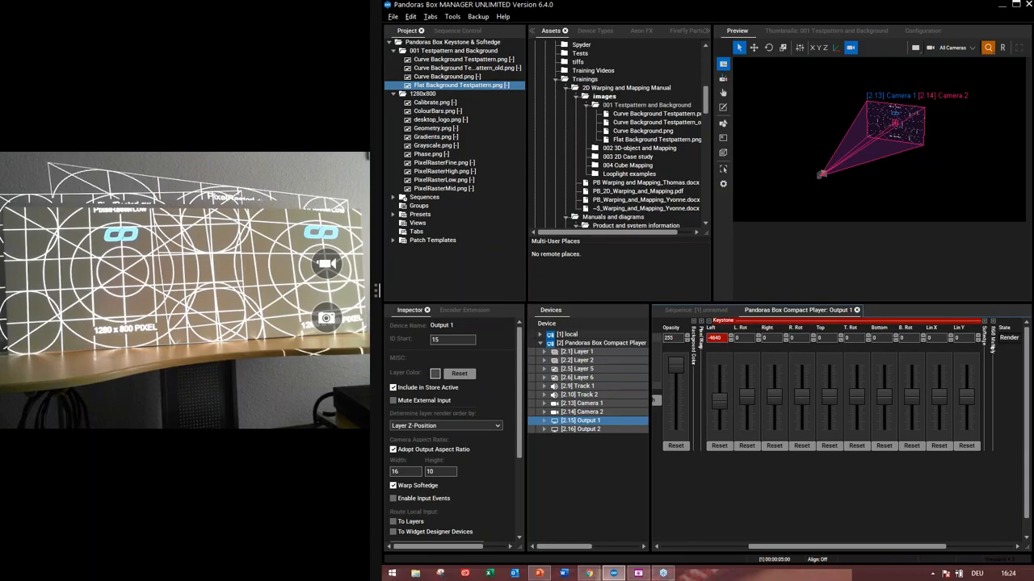
left_click_drag(719, 355, 709, 467)
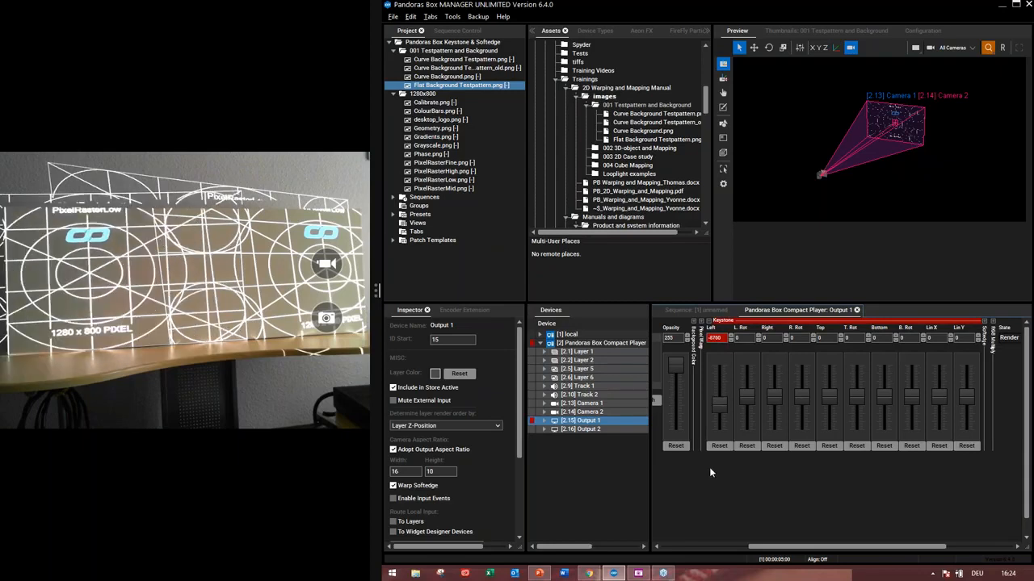
left_click_drag(710, 468, 721, 325)
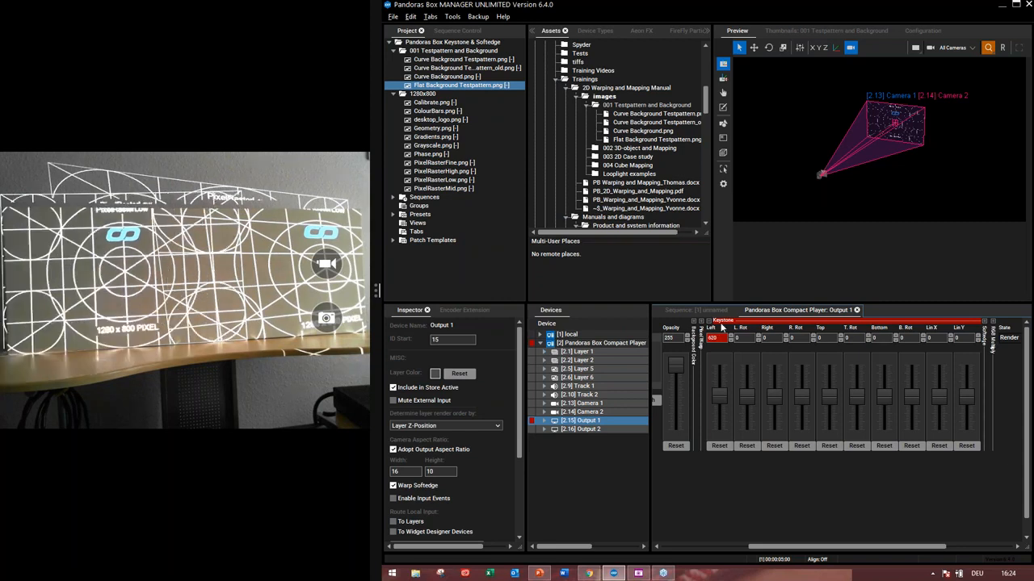
left_click_drag(721, 326, 714, 247)
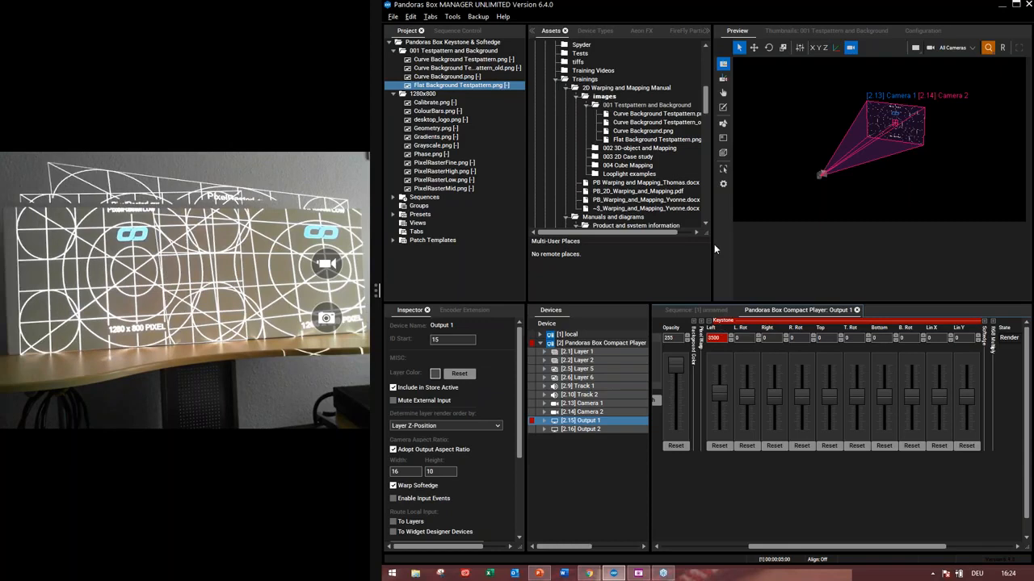
left_click_drag(714, 244, 735, 302)
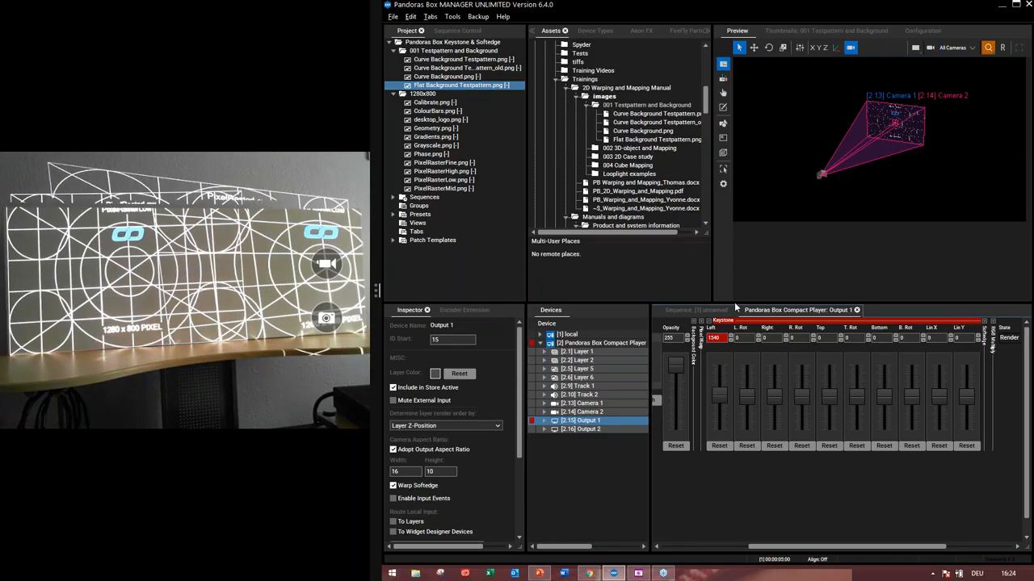
left_click_drag(734, 302, 722, 340)
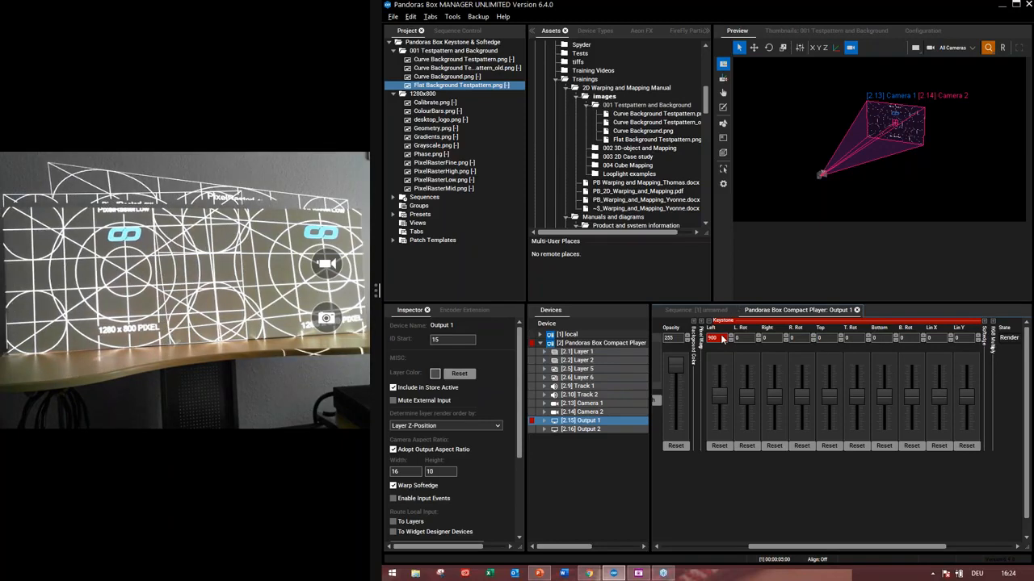
scroll(722, 339, "up", 5)
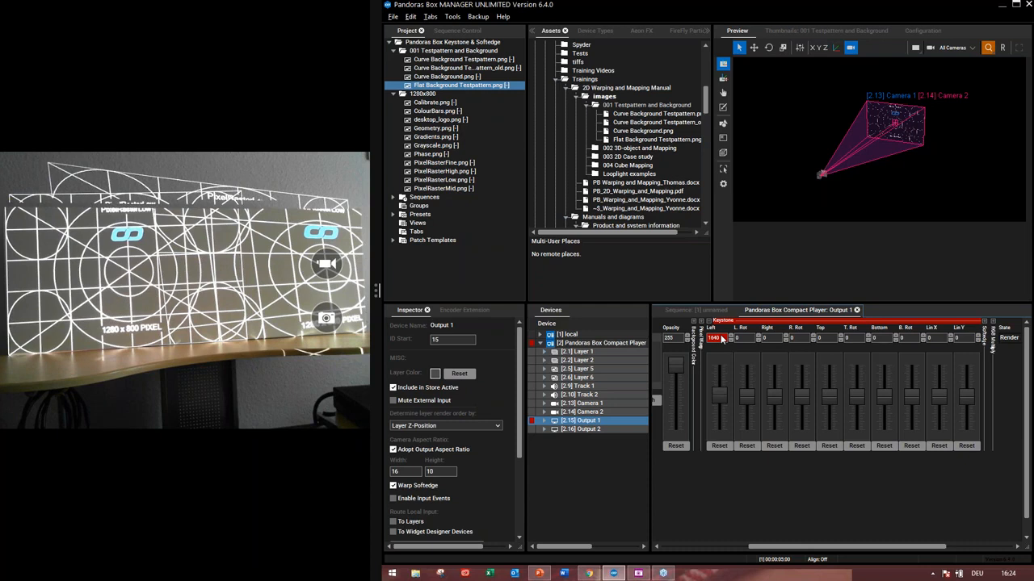
scroll(722, 339, "up", 1)
scroll(722, 339, "up", 3)
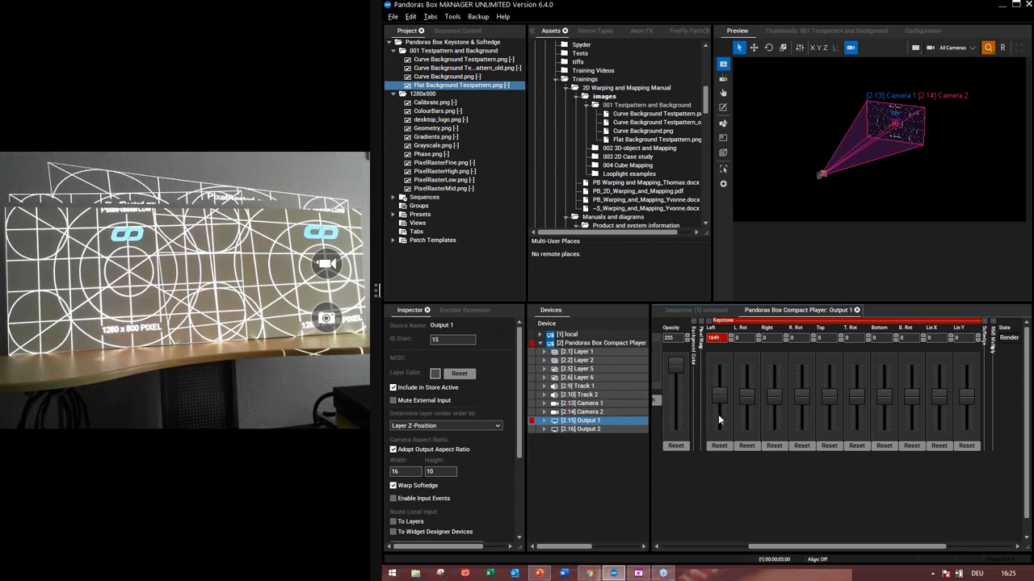
scroll(718, 340, "down", 4)
scroll(718, 341, "up", 12)
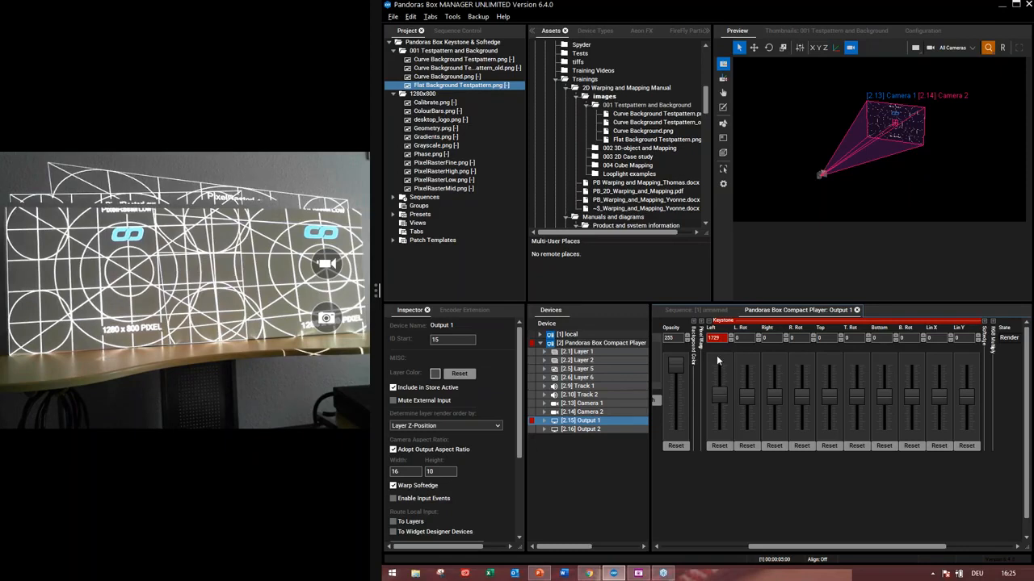
Set Output 1's left keystone rotation to -100 and correct its Left keystone value to 1569.
left_click(742, 340)
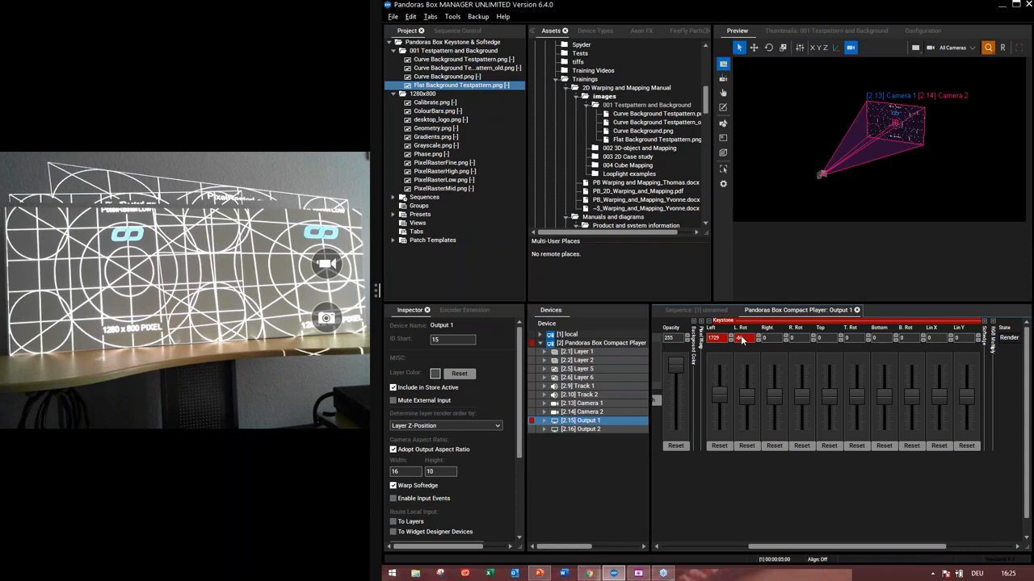
left_click_drag(742, 340, 720, 341)
left_click_drag(720, 341, 722, 345)
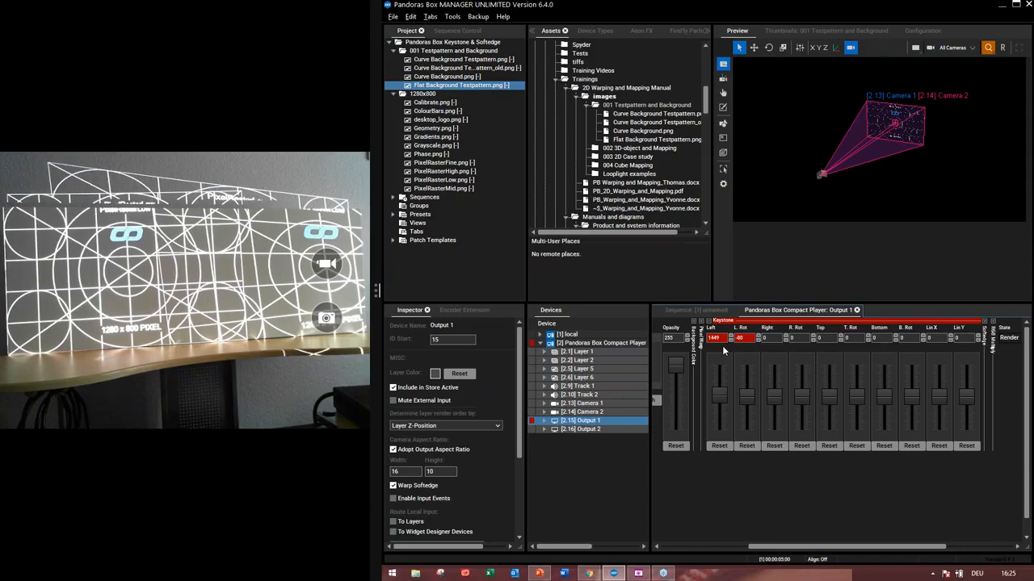
left_click_drag(722, 346, 741, 339)
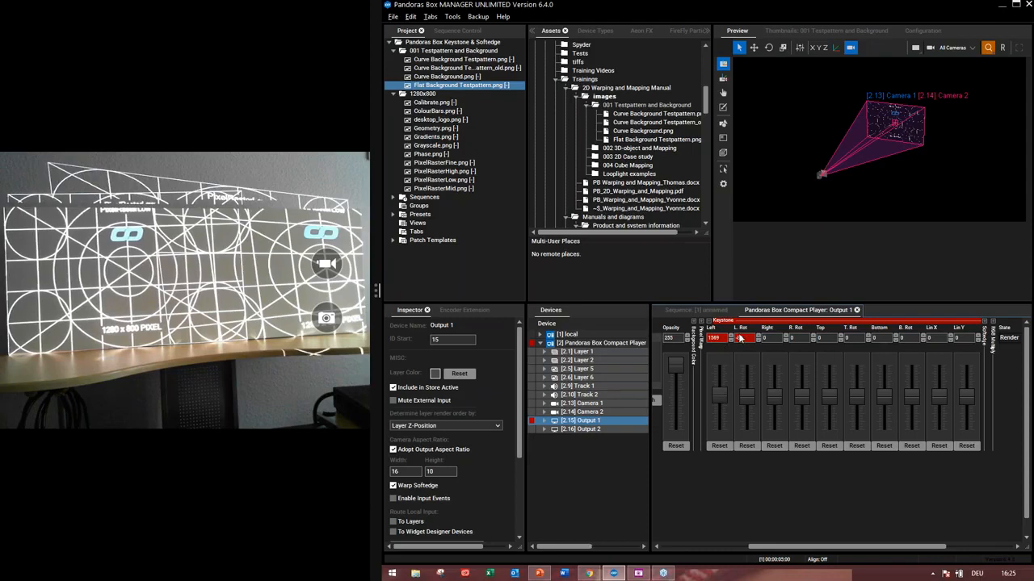
left_click_drag(741, 339, 750, 340)
Set Output 1's Top keystone to 2520 and its top rotation to 860.
left_click_drag(830, 338, 836, 271)
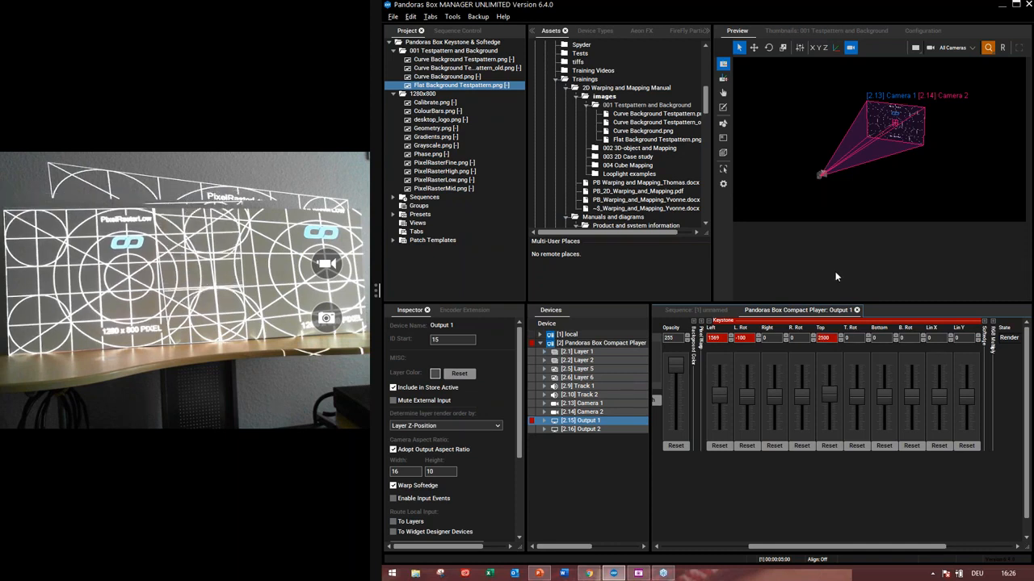
left_click_drag(853, 338, 856, 328)
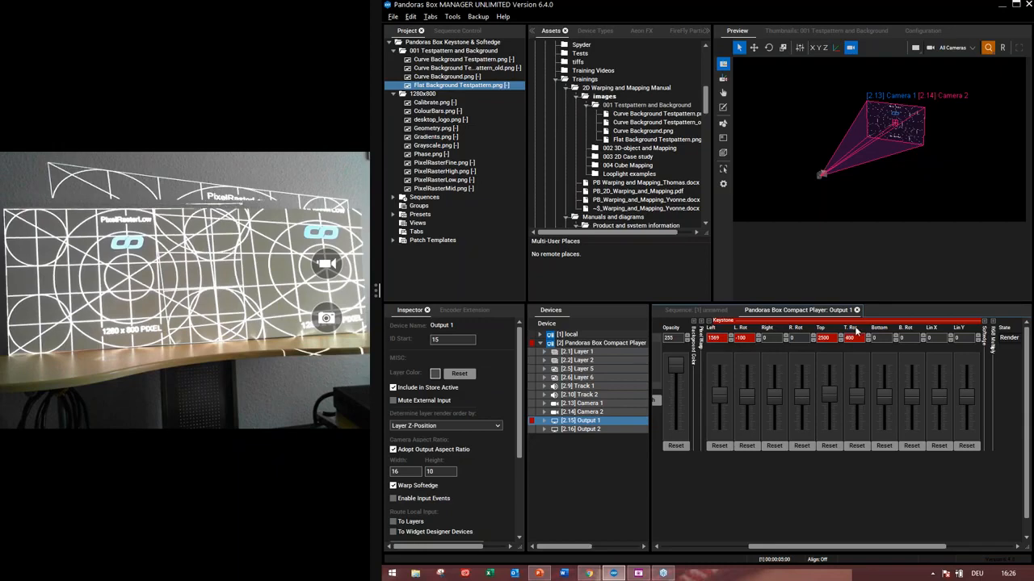
left_click_drag(856, 330, 829, 344)
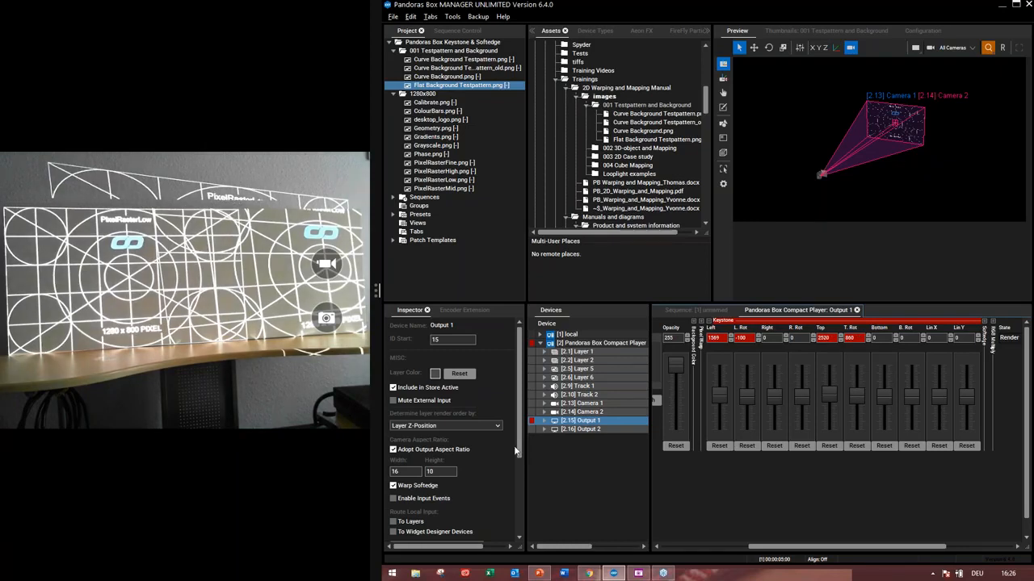
Fade Output 2's opacity to 0 and return to Output 1's keystone parameters.
left_click(590, 430)
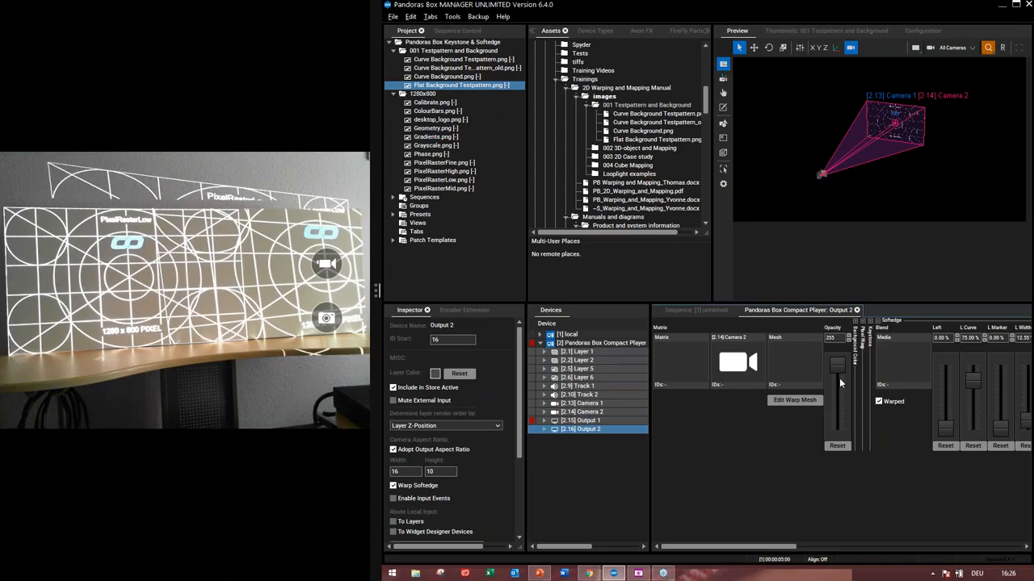
left_click_drag(839, 378, 839, 432)
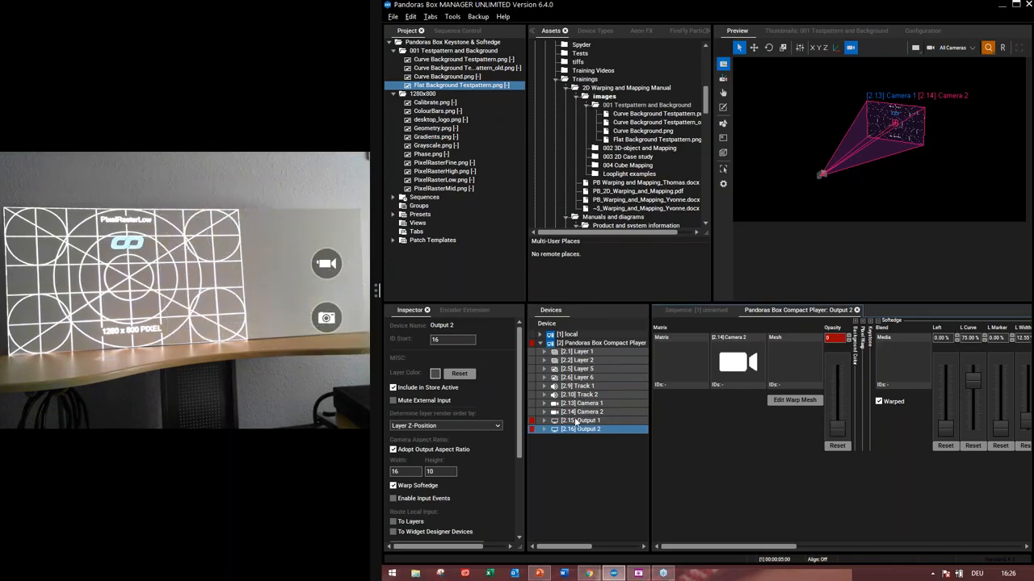
left_click(578, 421)
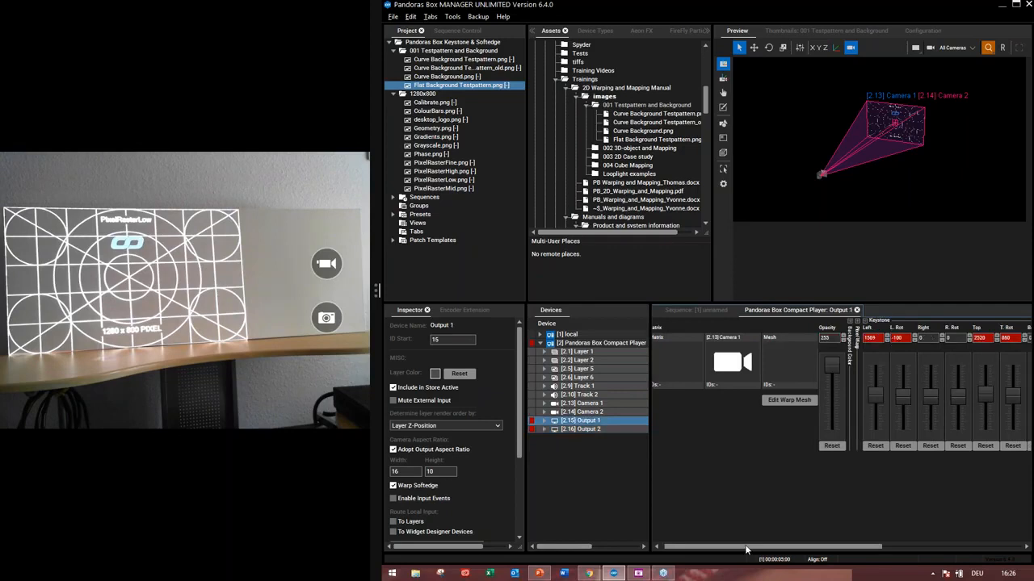
Set Output 1's keystone values to Right 300, right rotation 340 and Bottom 220.
left_click_drag(746, 550, 793, 550)
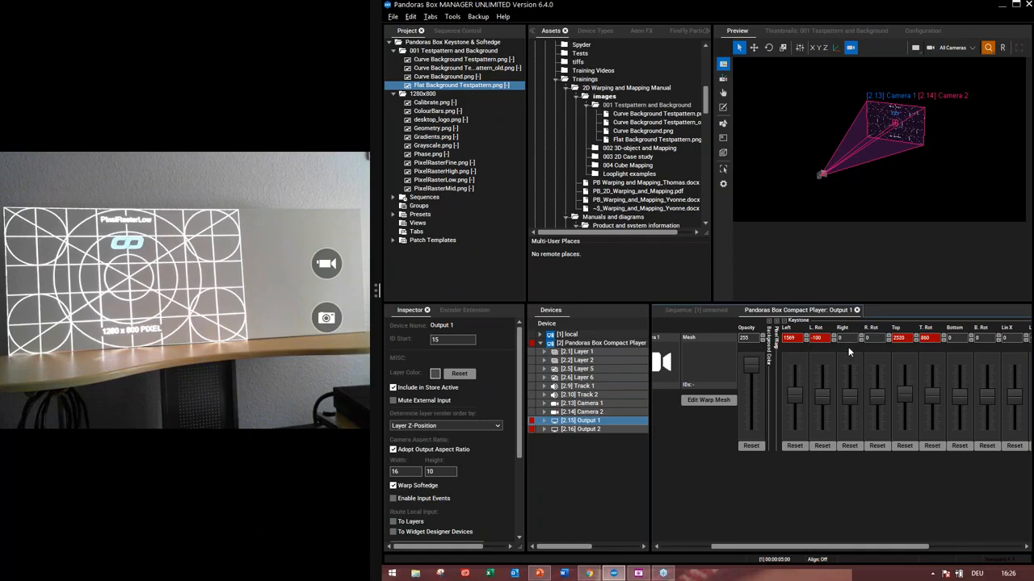
scroll(848, 347, "right", 1)
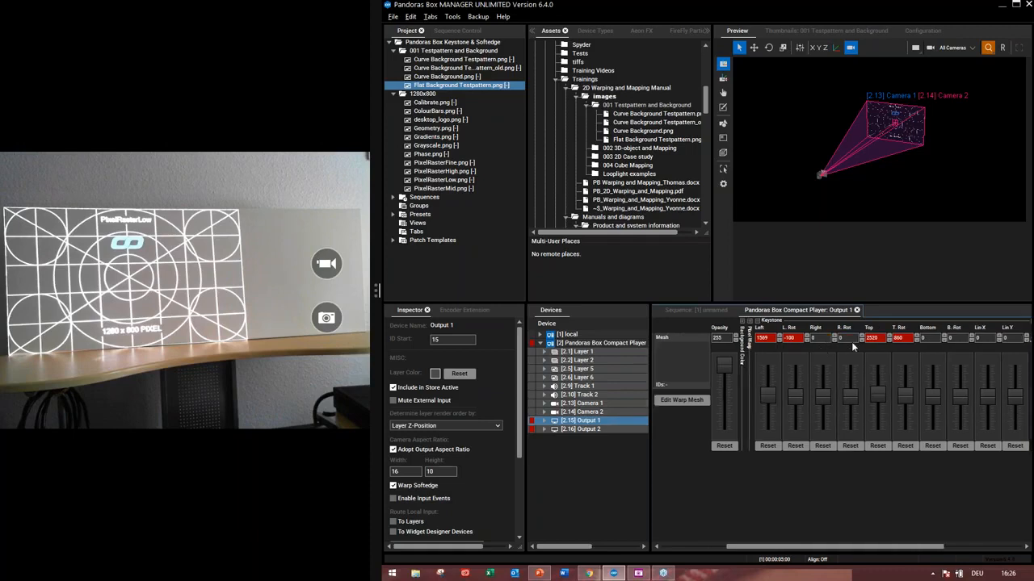
left_click_drag(834, 339, 842, 333)
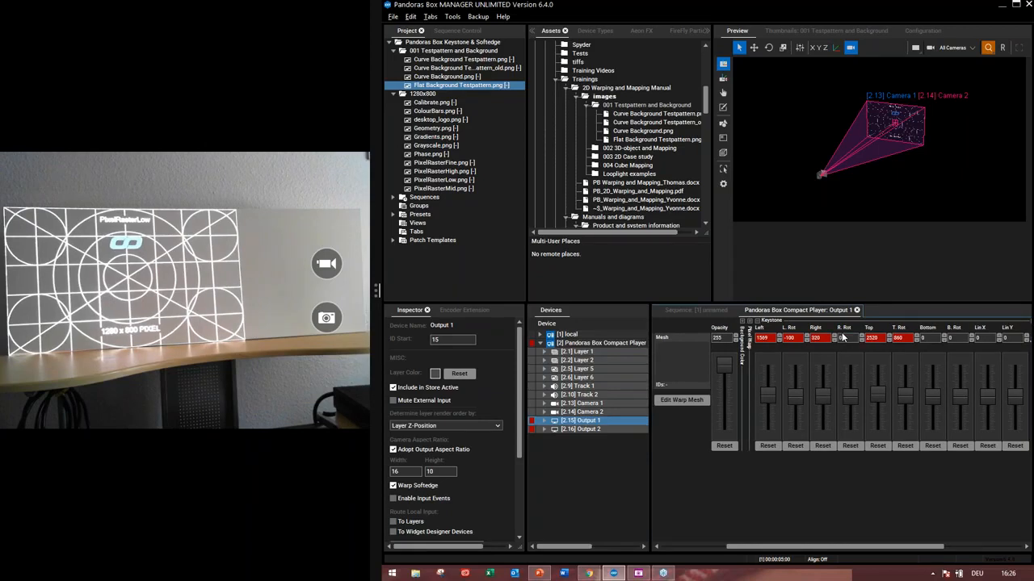
left_click_drag(842, 339, 842, 333)
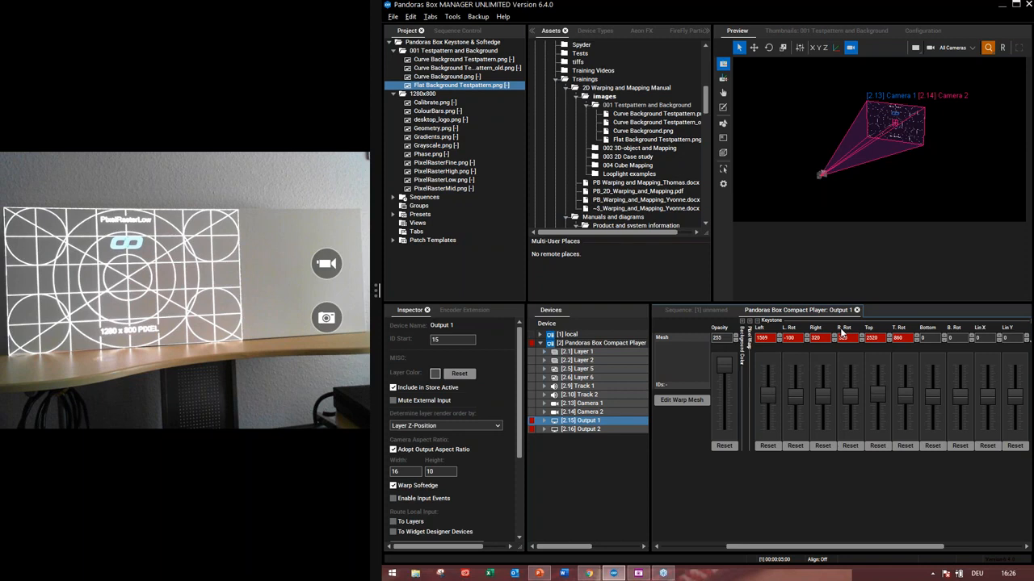
left_click_drag(840, 332, 838, 335)
left_click_drag(932, 343, 956, 339)
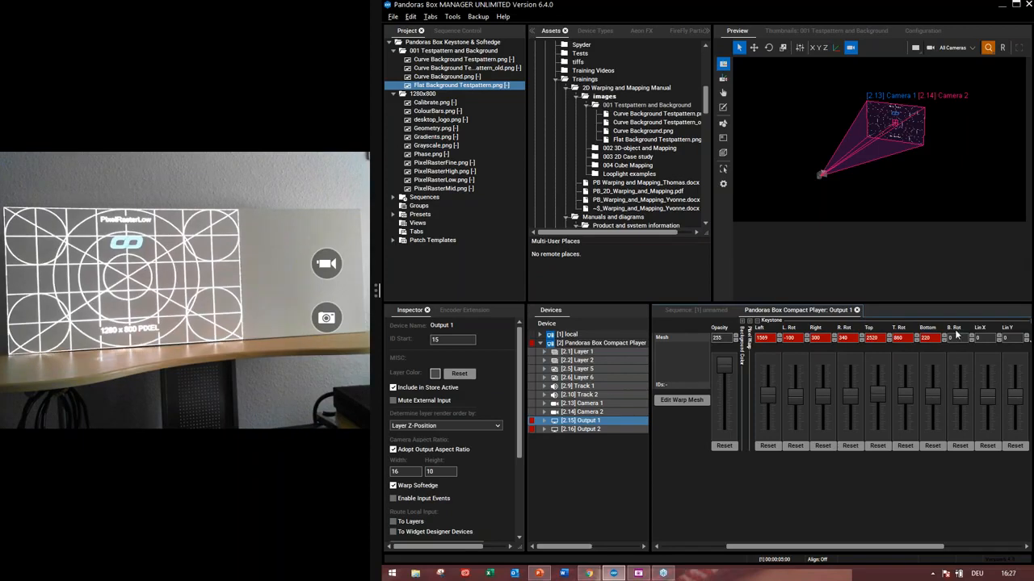
Set Output 1's bottom keystone rotation to 220 and its Bottom keystone value to 120.
type("220")
key("Return")
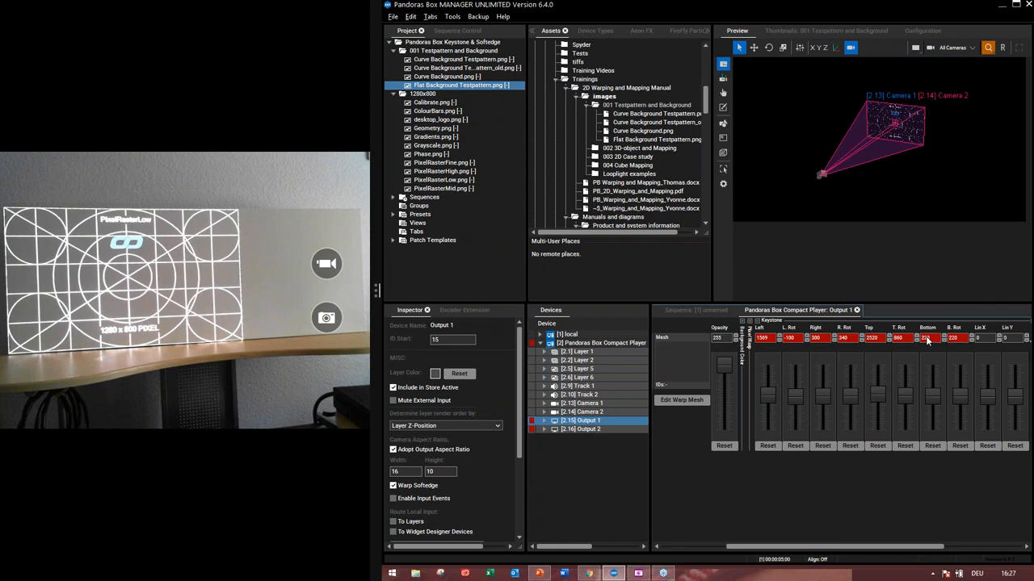
left_click_drag(927, 340, 935, 344)
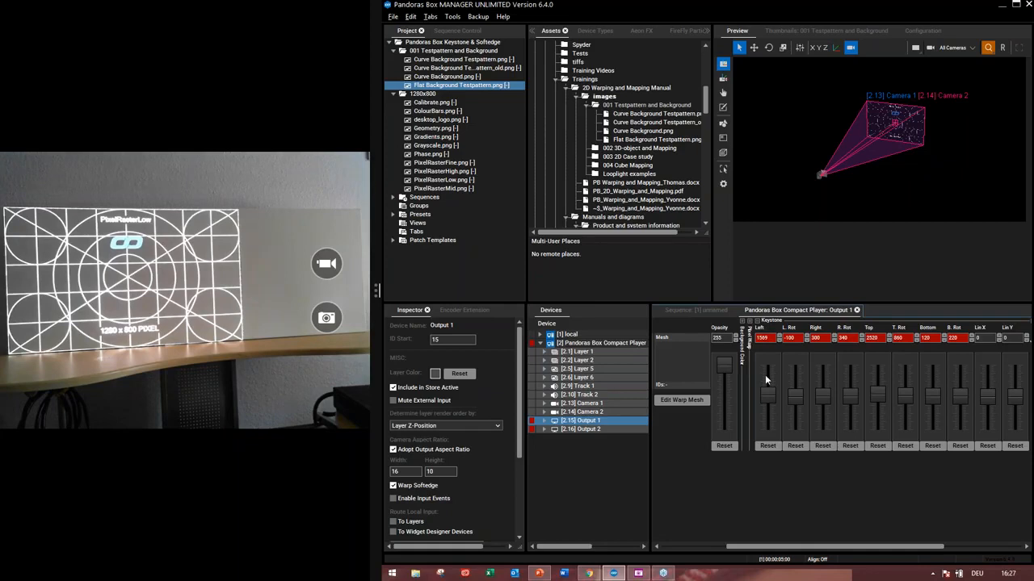
Return to the sequence and clear all active values of Output 1 and Output 2.
left_click(677, 311)
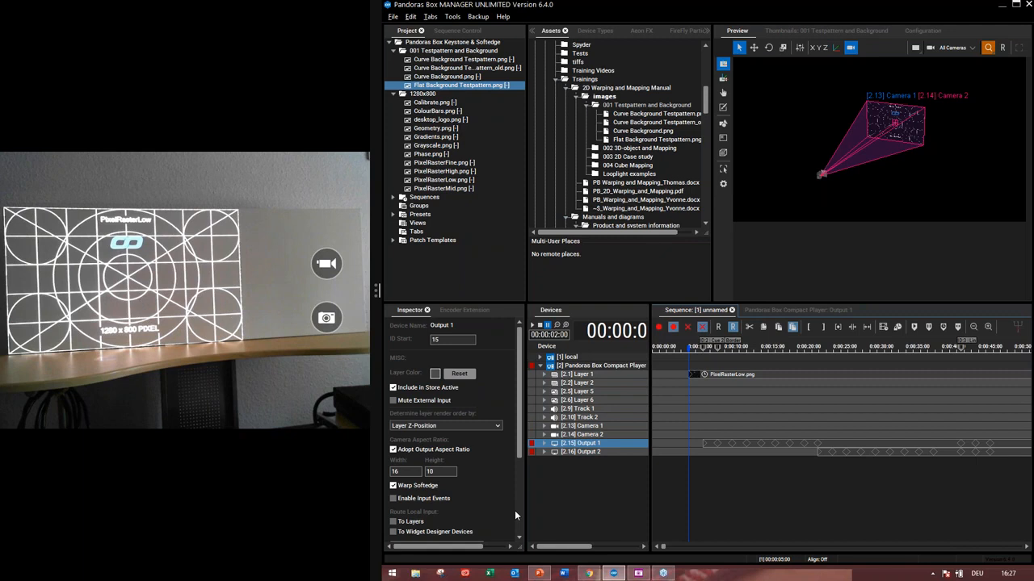
left_click(544, 443)
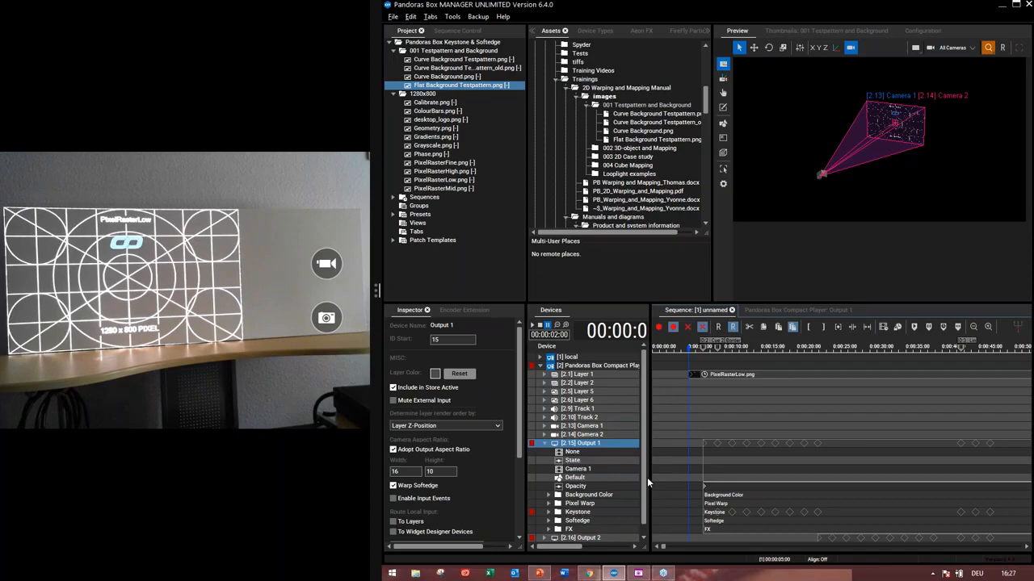
scroll(571, 537, "down", 1)
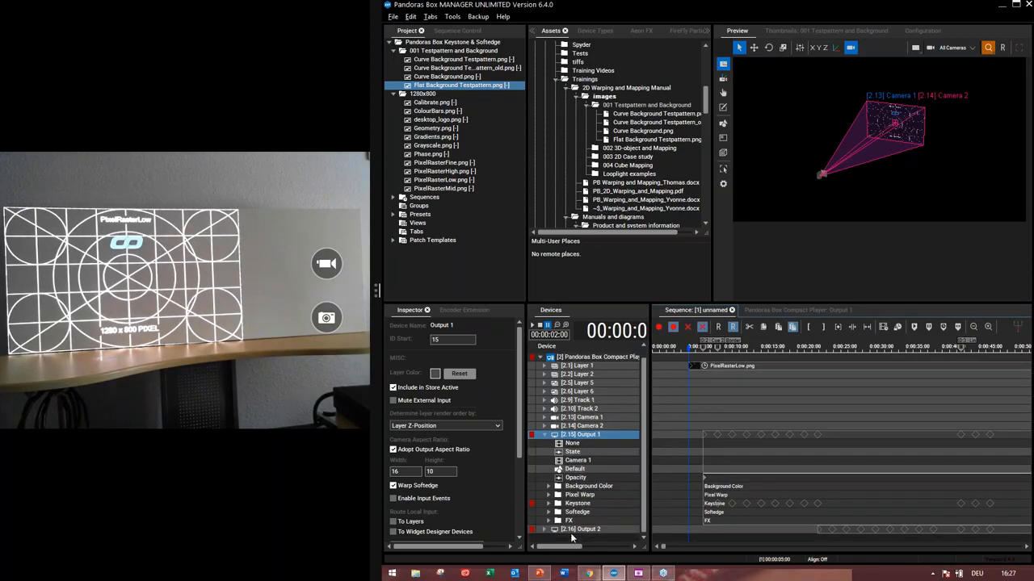
right_click(573, 530)
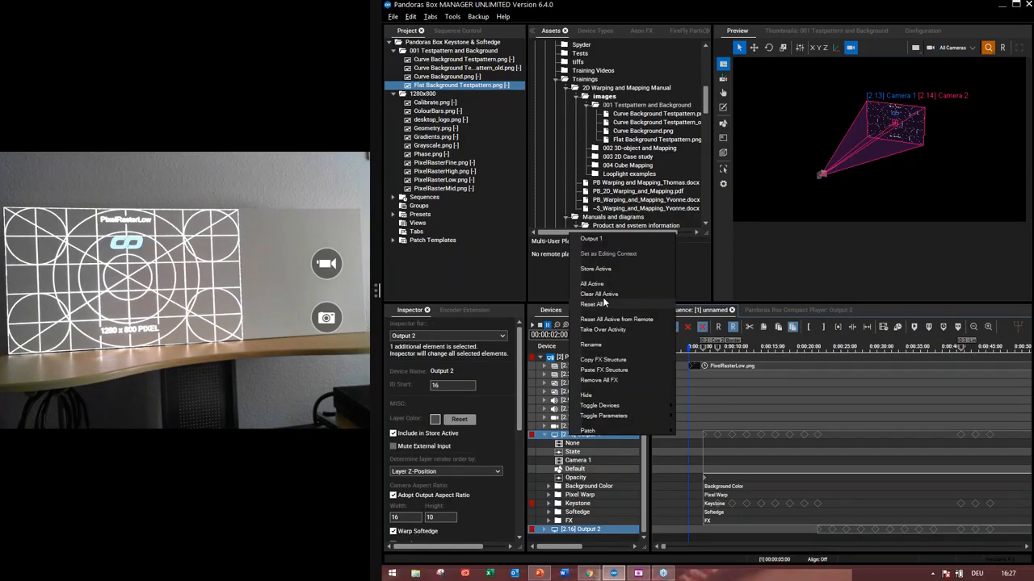
left_click(602, 299)
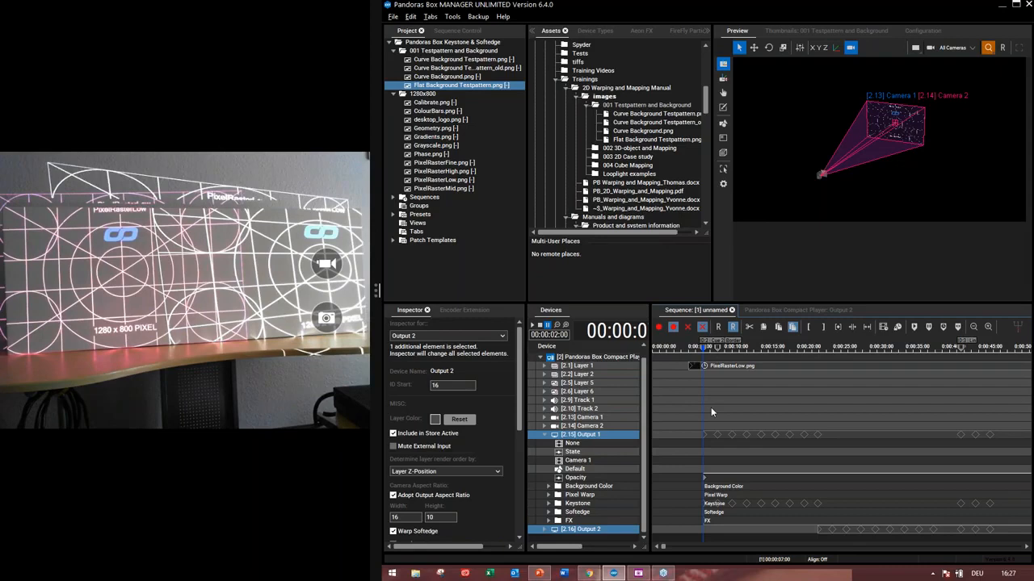
Open Output 1's device parameters and expand its RGB Multiply effect.
scroll(586, 452, "up", 1)
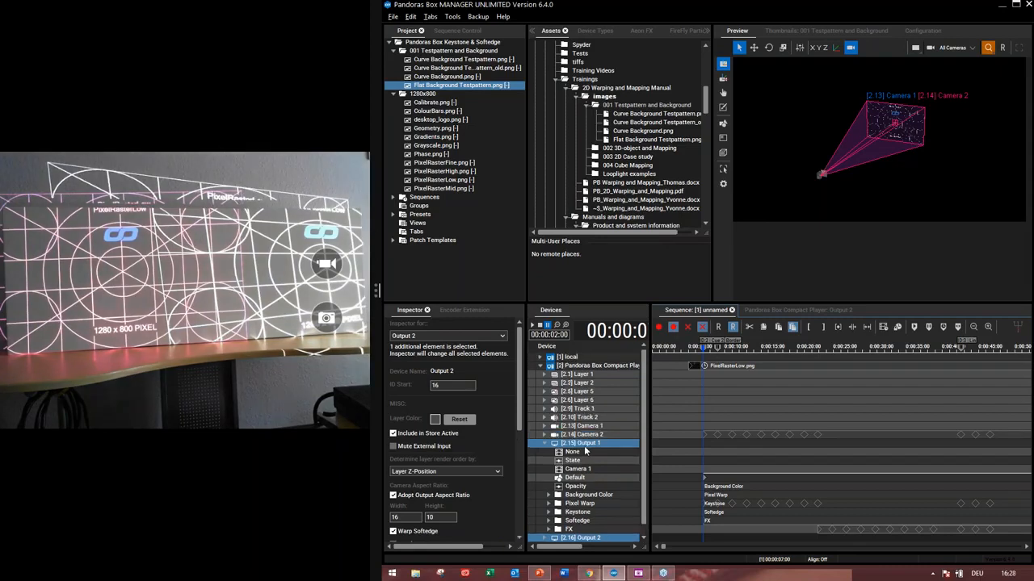
double_click(586, 444)
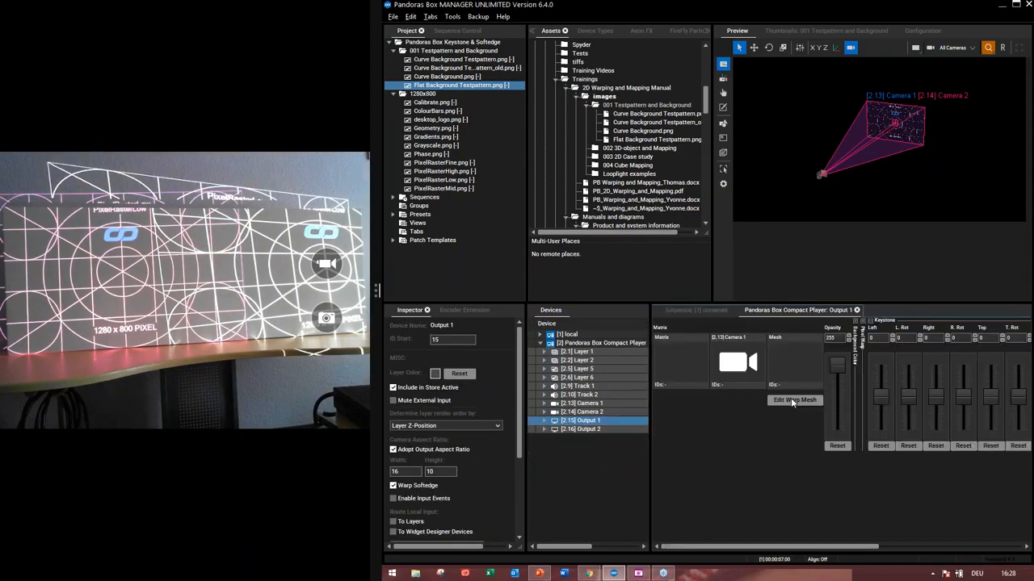
left_click_drag(841, 546, 844, 544)
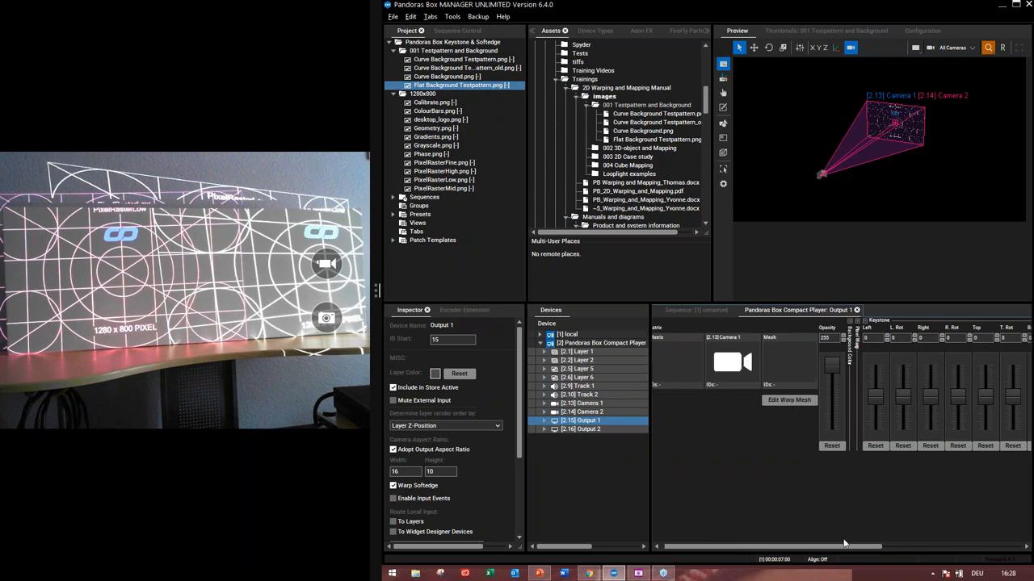
left_click_drag(844, 544, 985, 545)
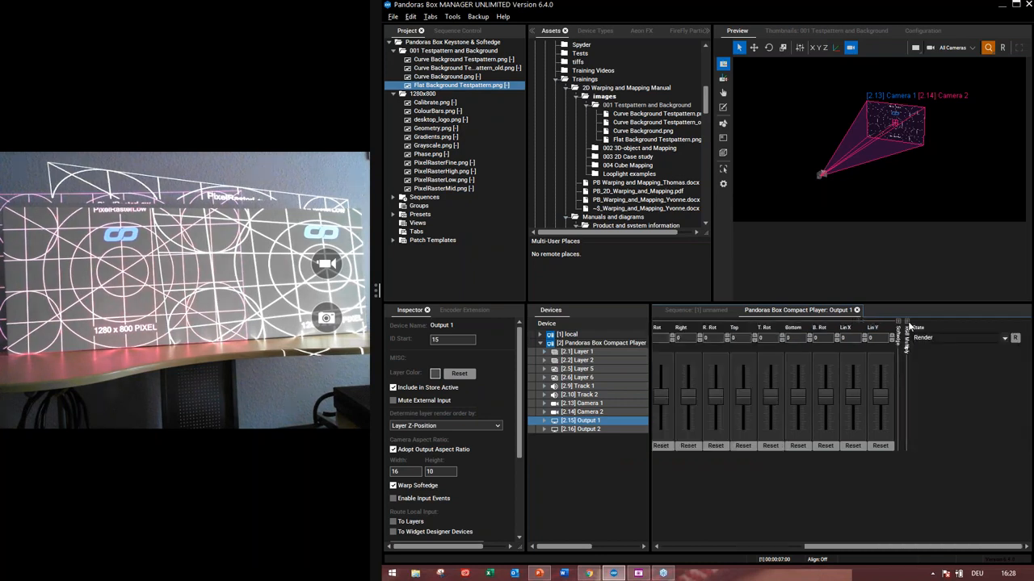
left_click(907, 325)
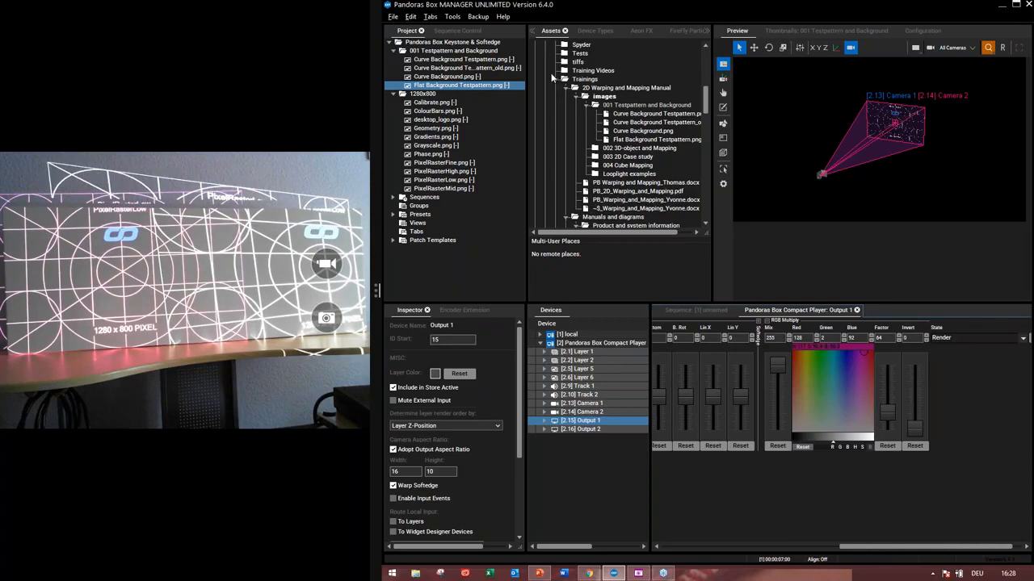
Search the Aeon FX library for "rgb" and add a second RGB Multiply effect to Output 1.
left_click(638, 31)
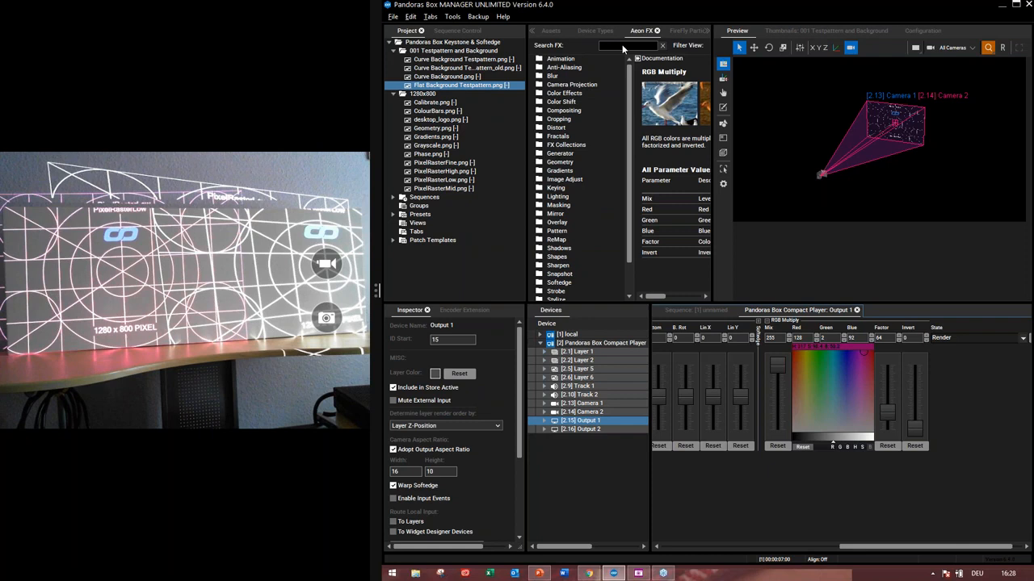
left_click(623, 46)
type("r")
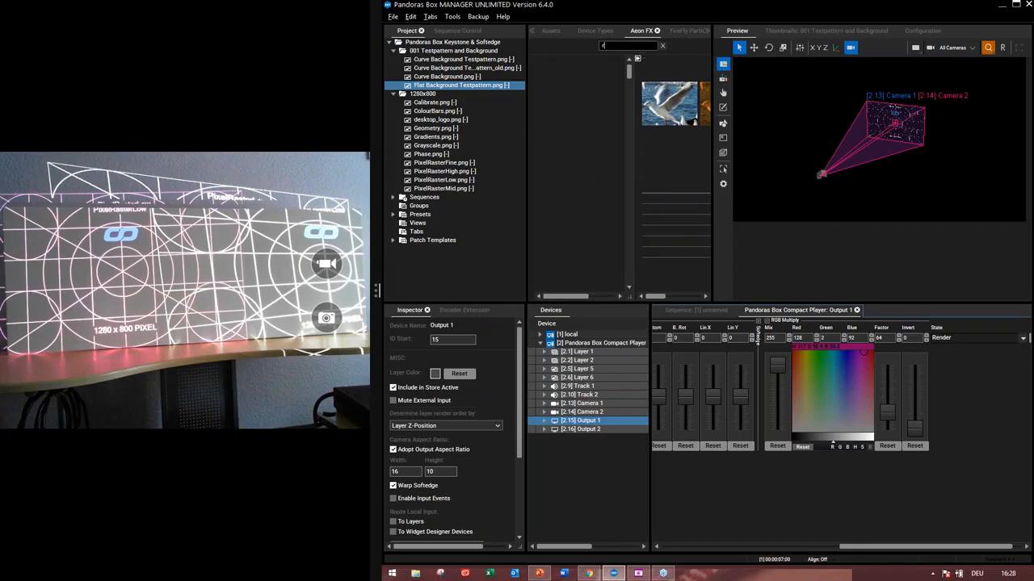
type("gb")
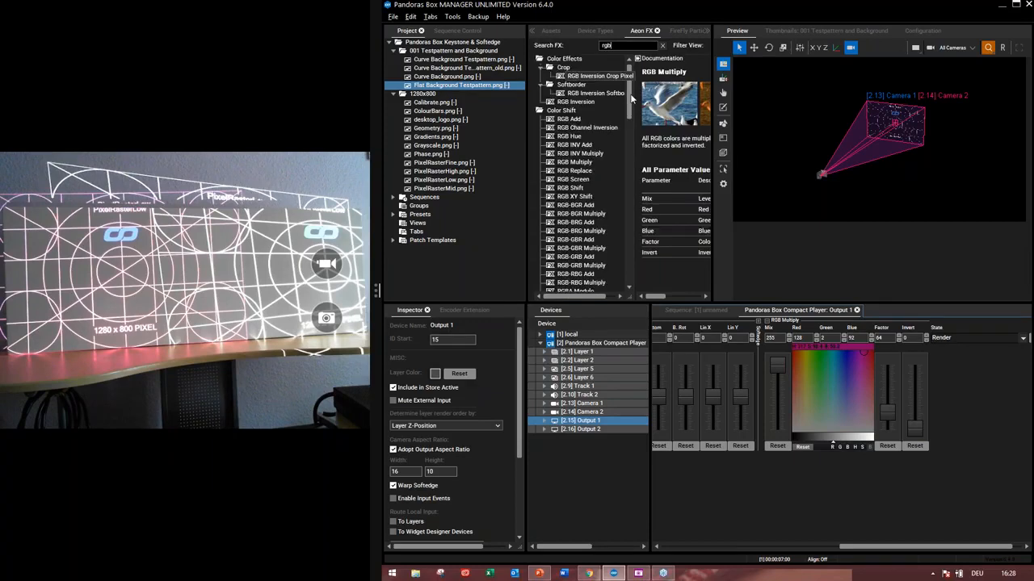
left_click_drag(630, 96, 631, 112)
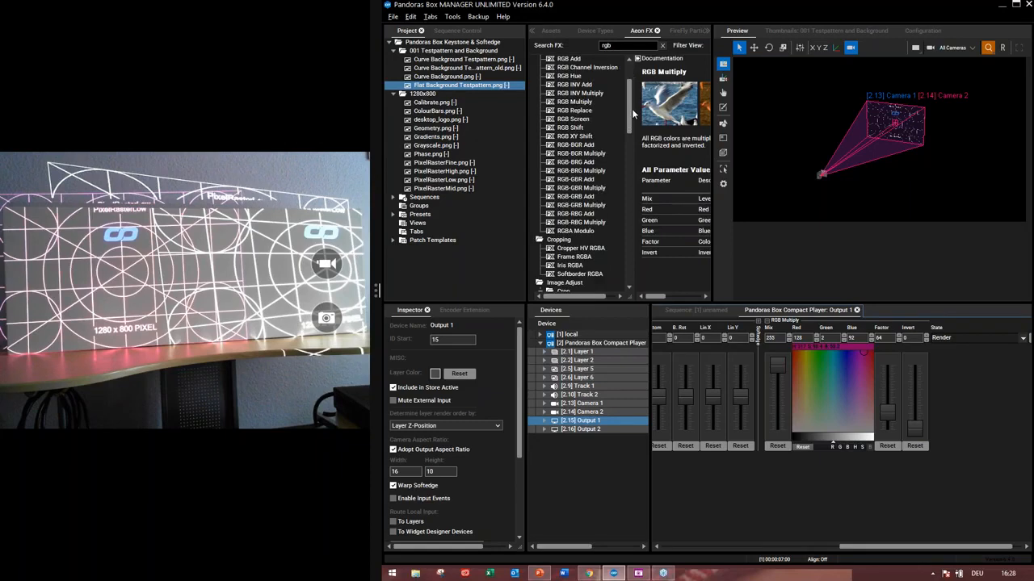
scroll(611, 150, "up", 3)
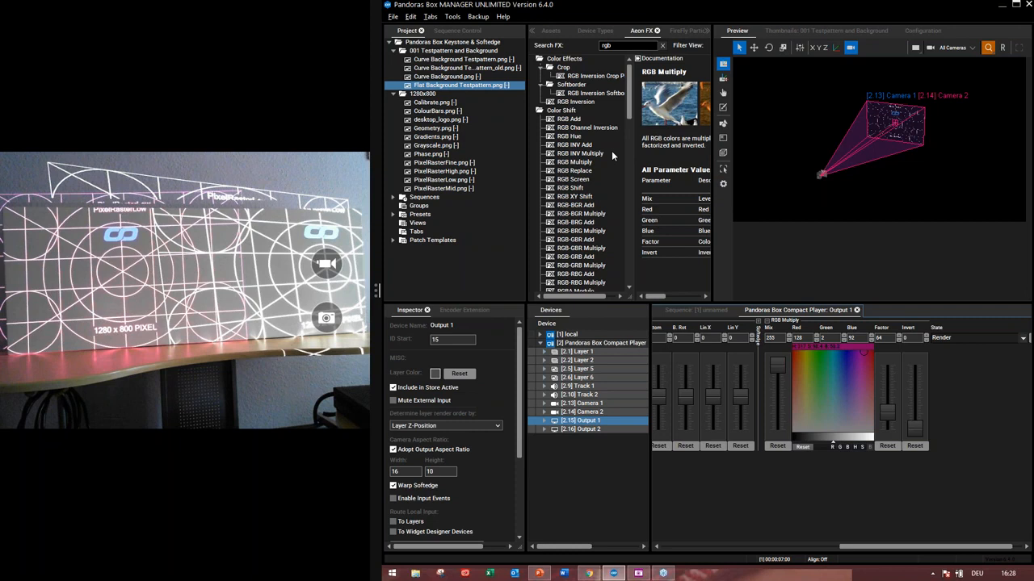
left_click(573, 163)
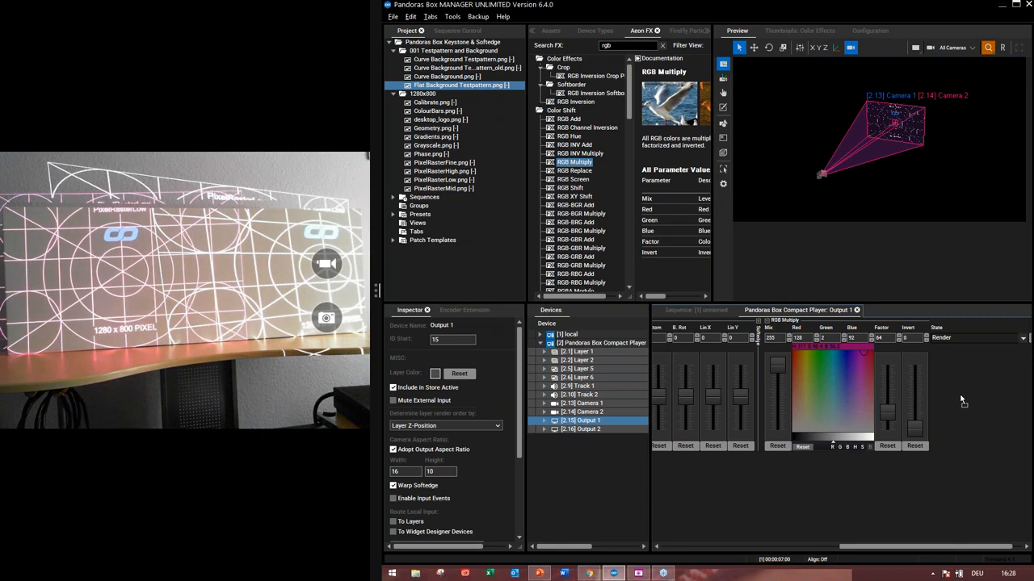
left_click_drag(961, 400, 961, 400)
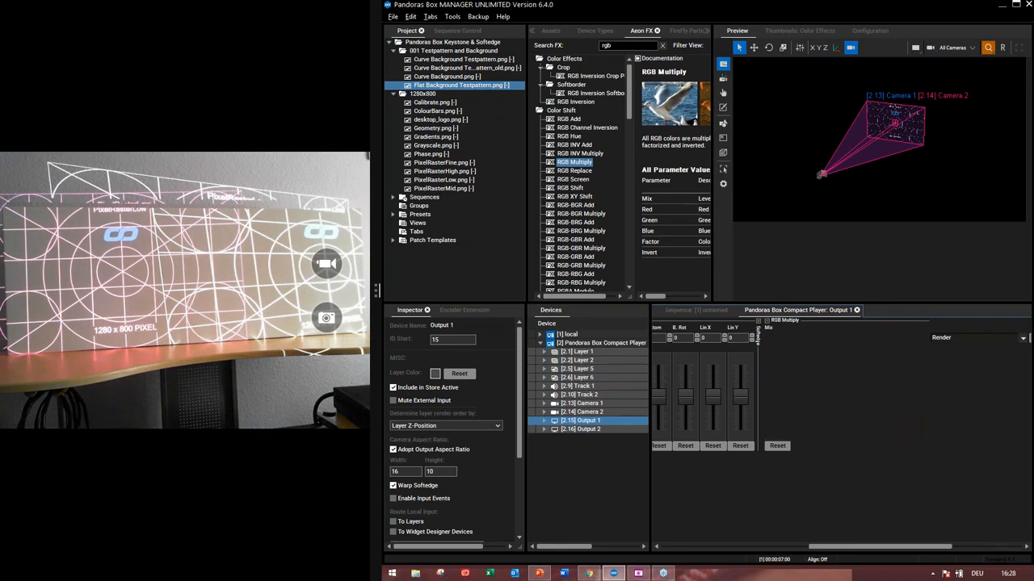
Remove the extra RGB Multiply(2) effect from Output 1.
left_click_drag(852, 548, 894, 547)
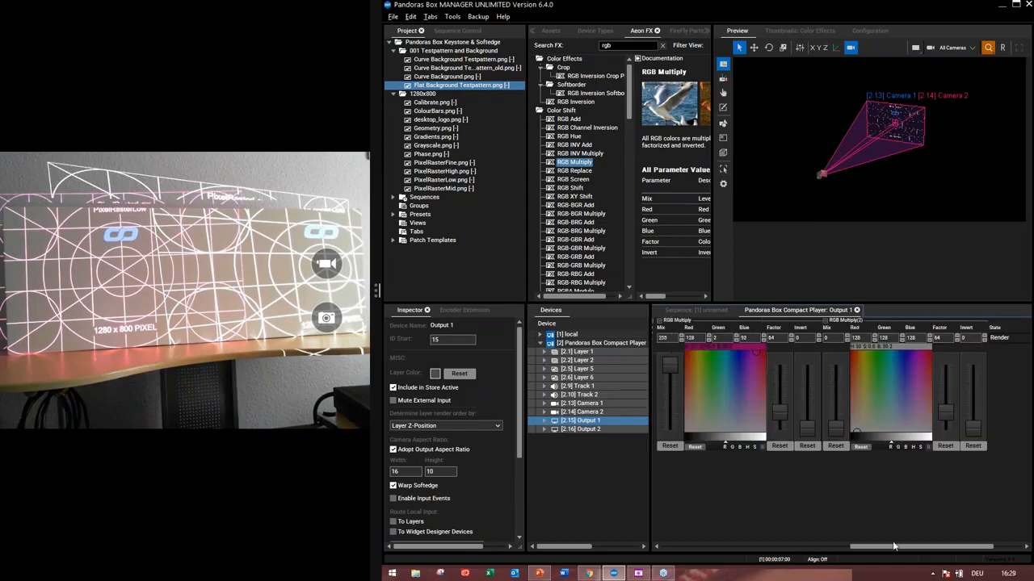
left_click_drag(894, 547, 924, 547)
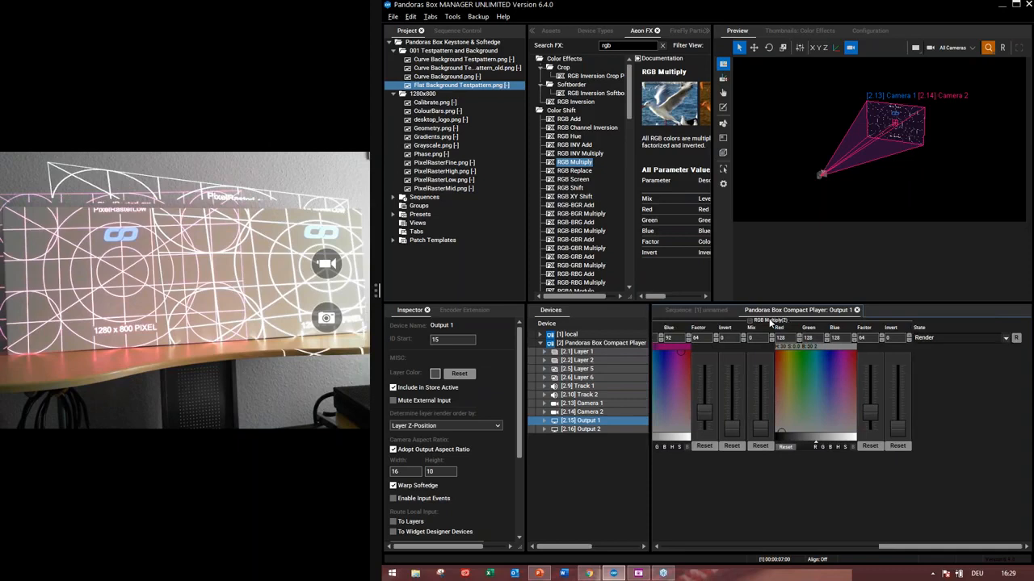
right_click(771, 321)
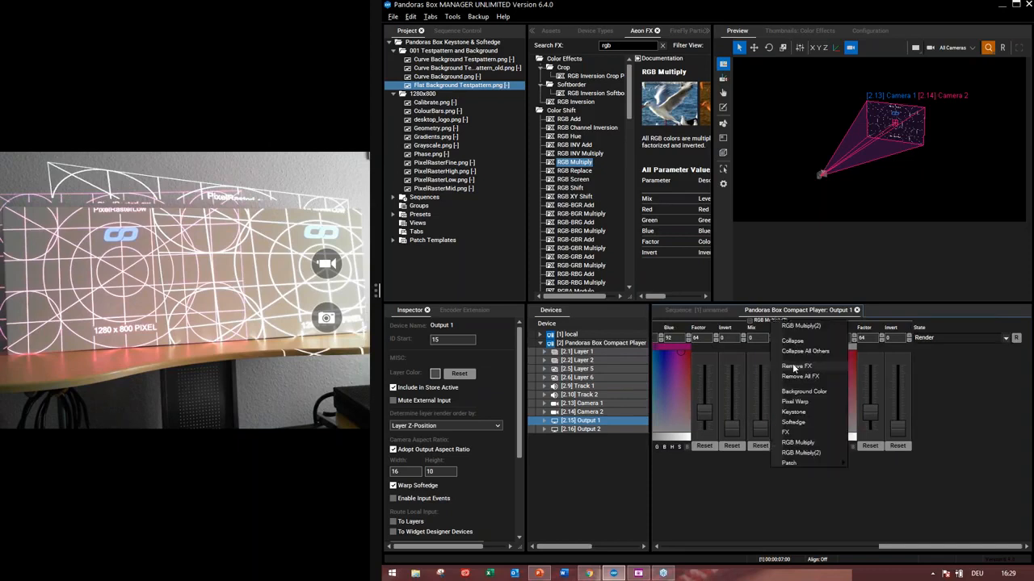
left_click(794, 368)
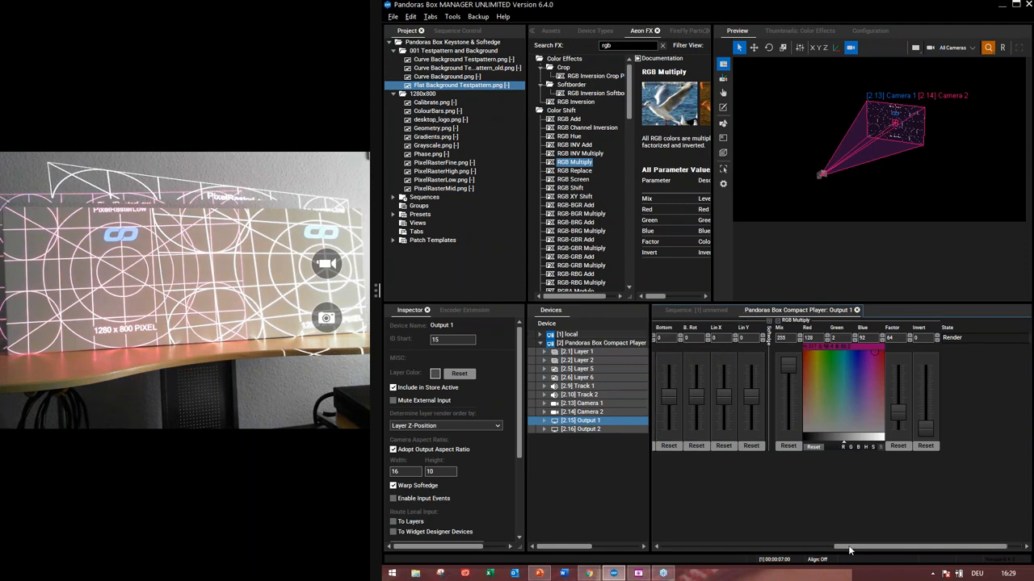
Return to the sequence and expand Output 1's Keystone group to show its individual parameter tracks.
left_click_drag(850, 550, 688, 550)
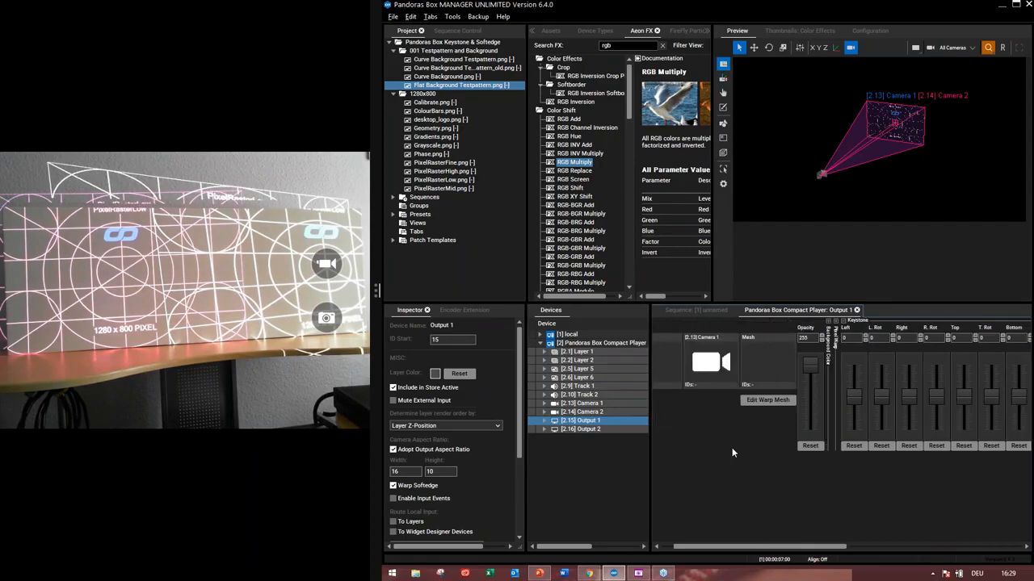
left_click(675, 310)
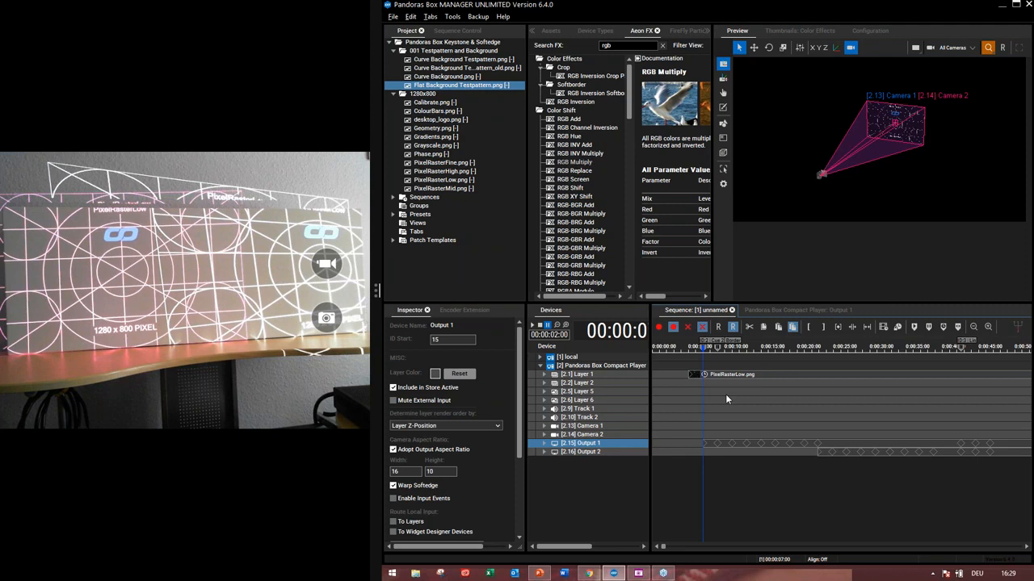
double_click(598, 445)
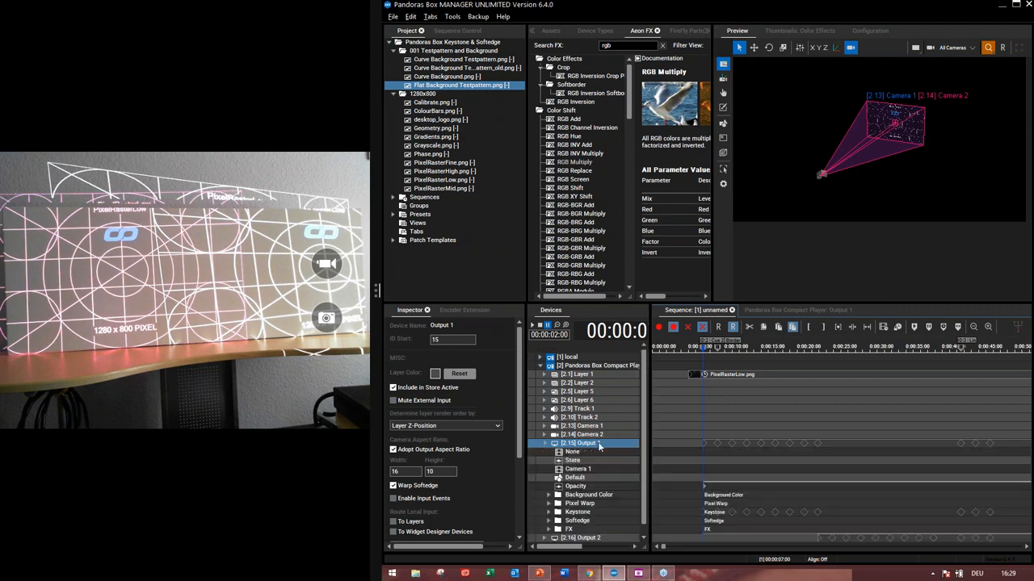
double_click(618, 512)
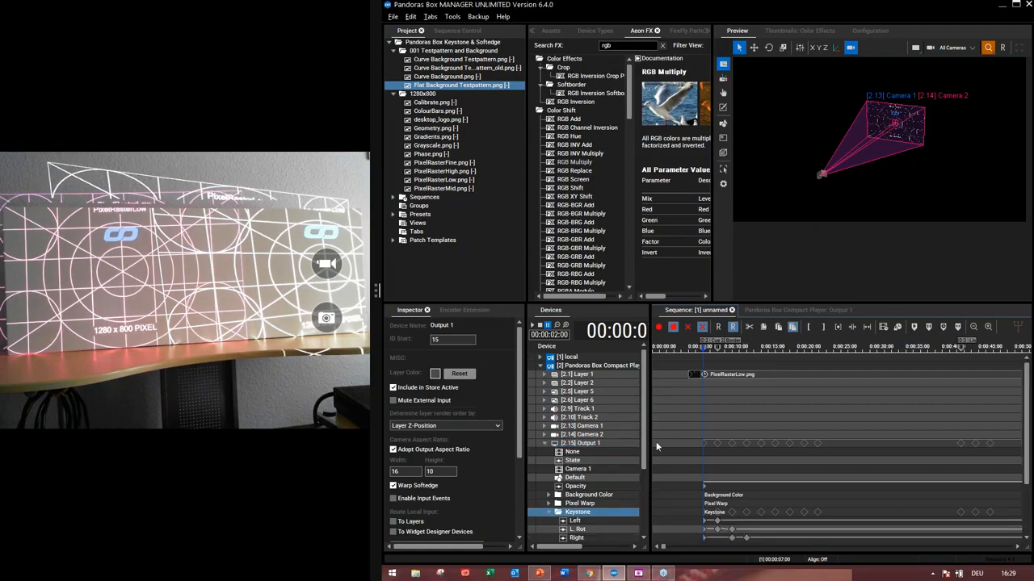
scroll(592, 444, "down", 3)
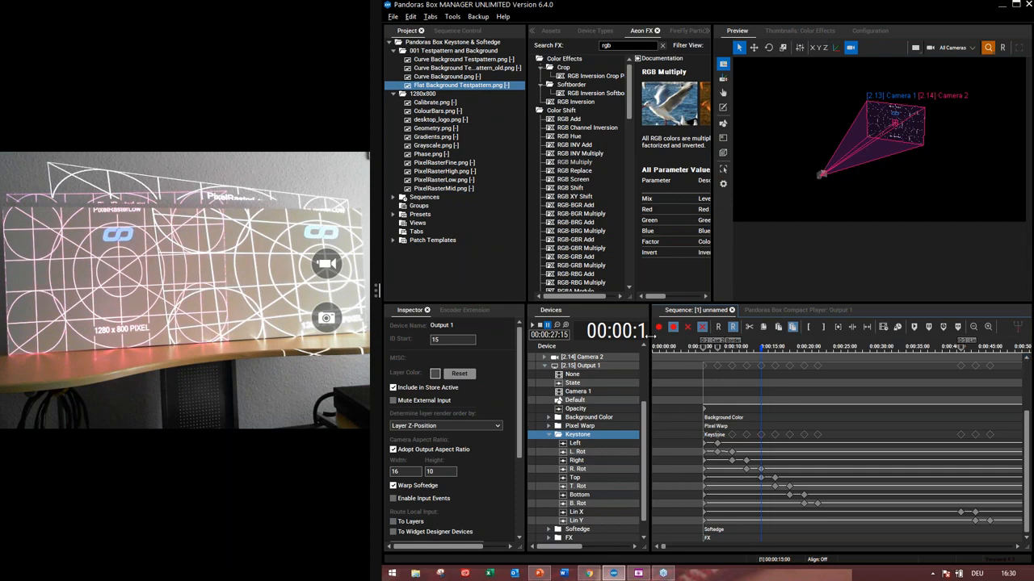
Widen the sequence timeline, magnify its time scale, and enlarge the device list so the keystone keyframes and names are readable.
left_click_drag(651, 336, 590, 335)
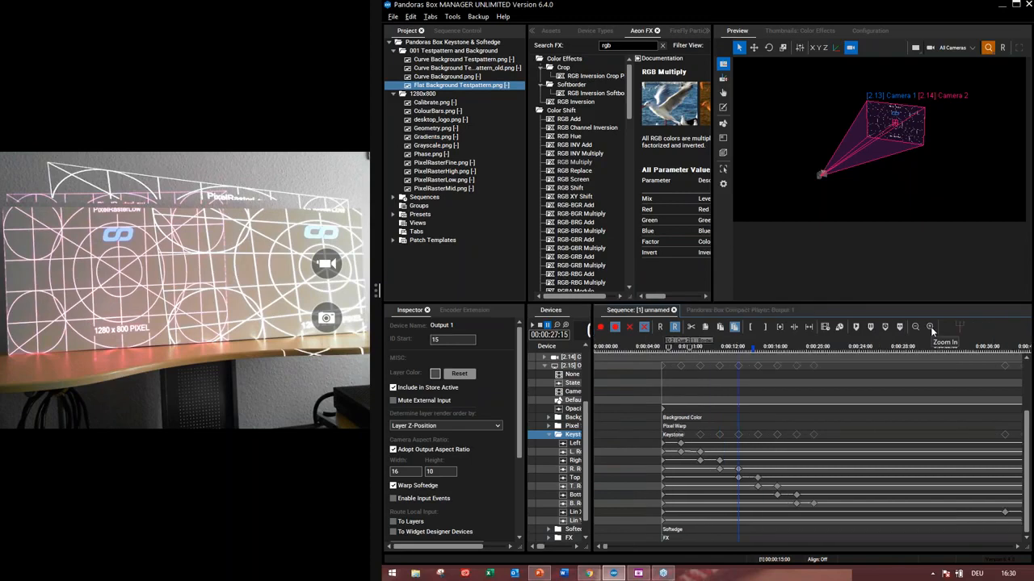
left_click(930, 326)
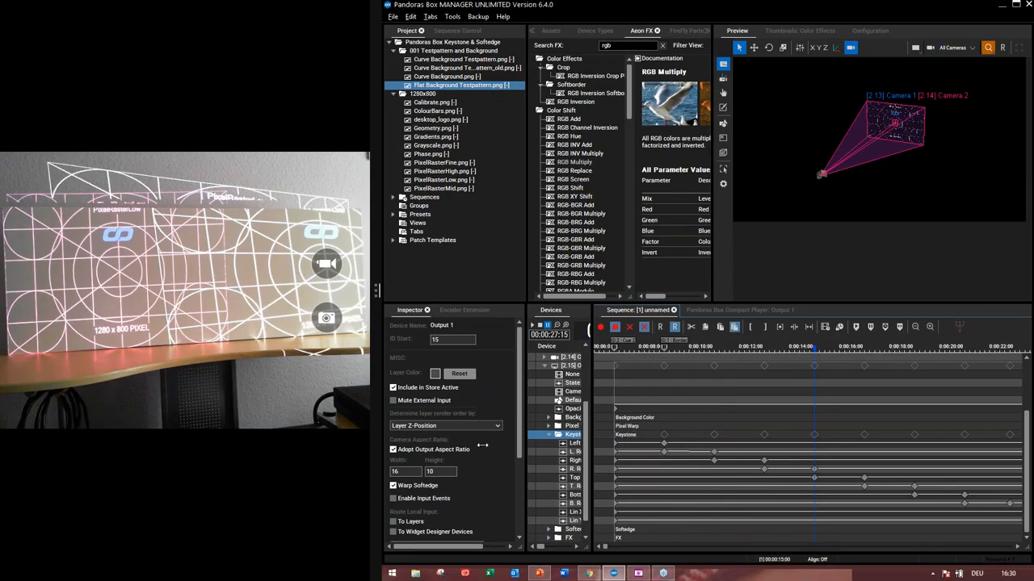
left_click_drag(482, 445, 448, 447)
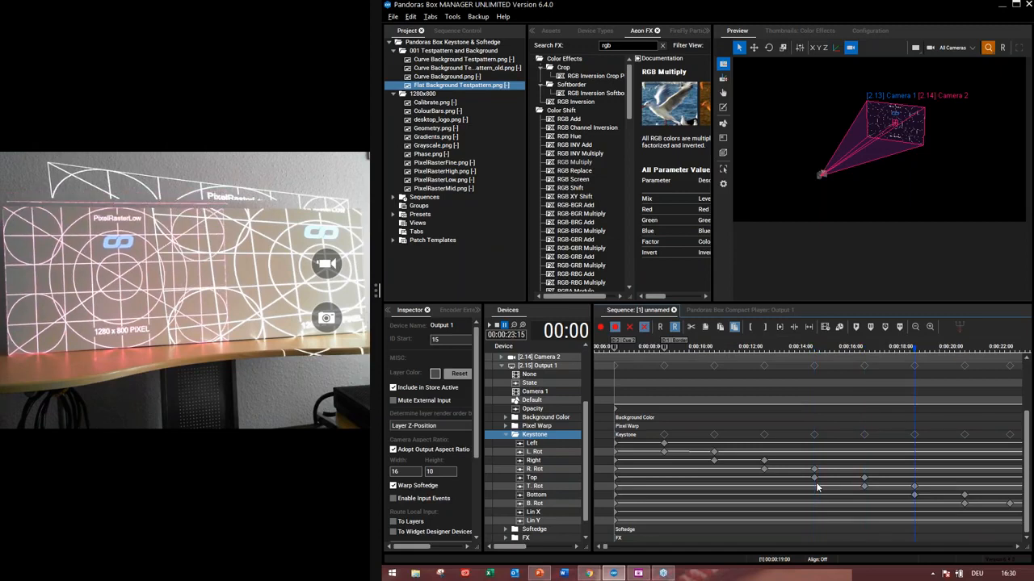
Insert a pane above the sequence and place Output 1's device parameters in it.
left_click(537, 486)
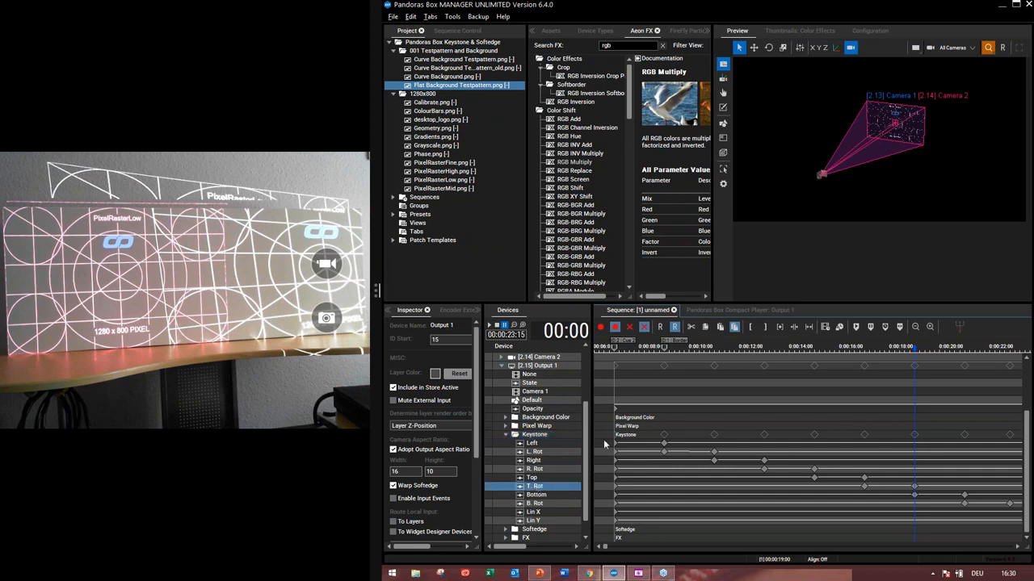
right_click(737, 305)
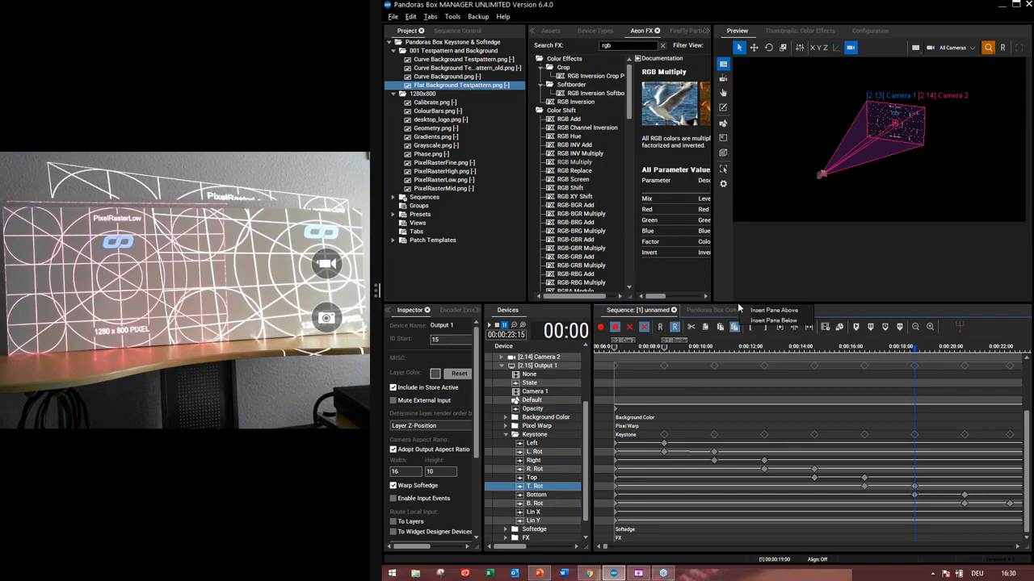
left_click(742, 310)
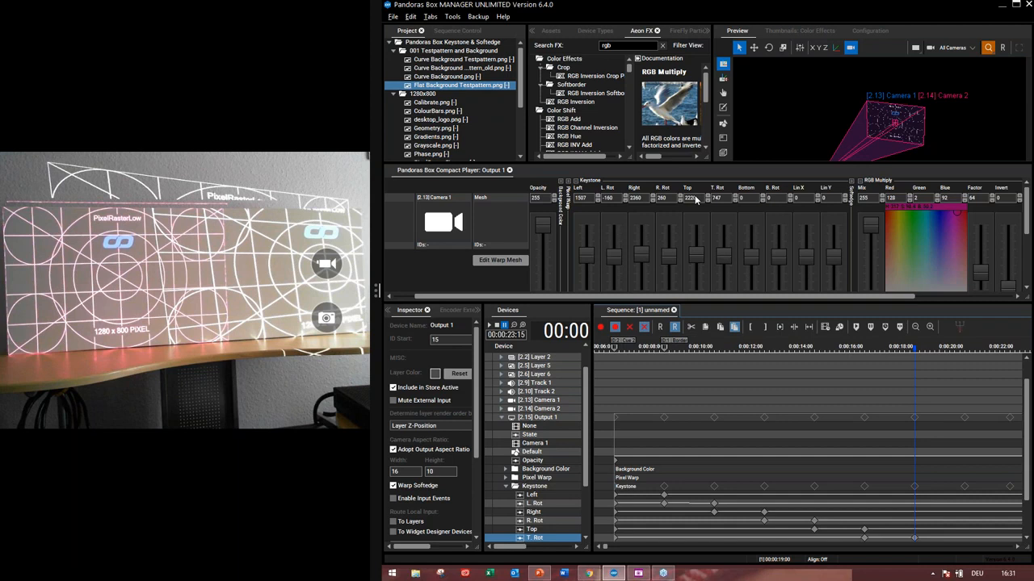
Raise Output 1's Top keystone value to about 2420.
scroll(696, 199, "up", 2)
scroll(694, 199, "up", 2)
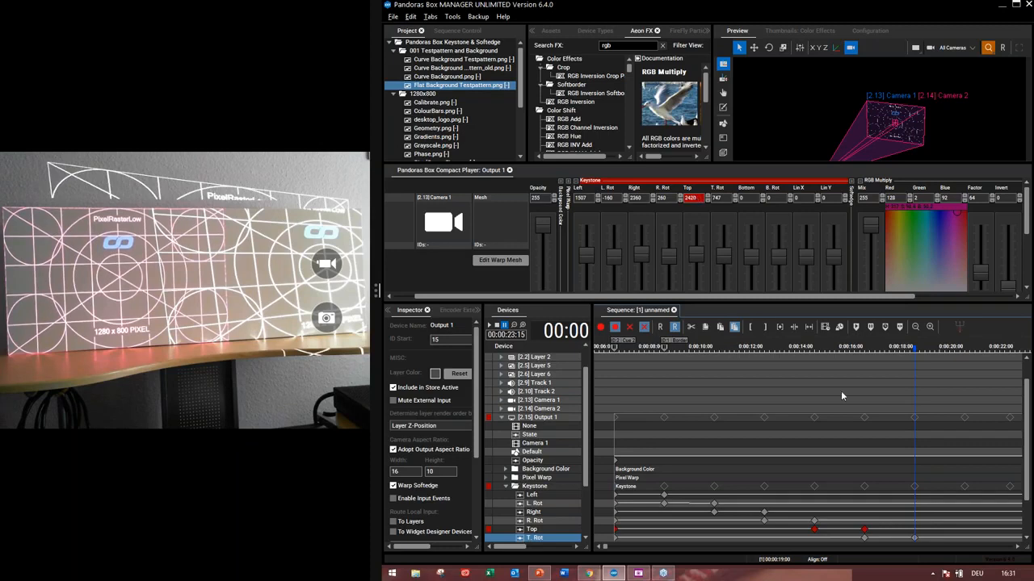
Move the playhead to the Top keyframe at 0:00:17:00 and store Output 1's Top keystone value of 2420 there.
scroll(841, 391, "down", 2)
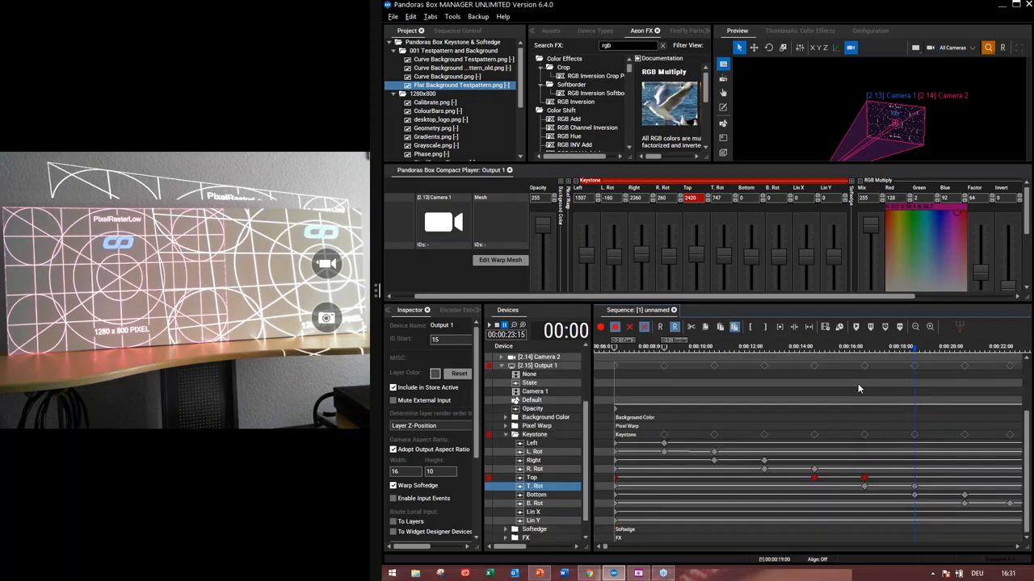
left_click(856, 383)
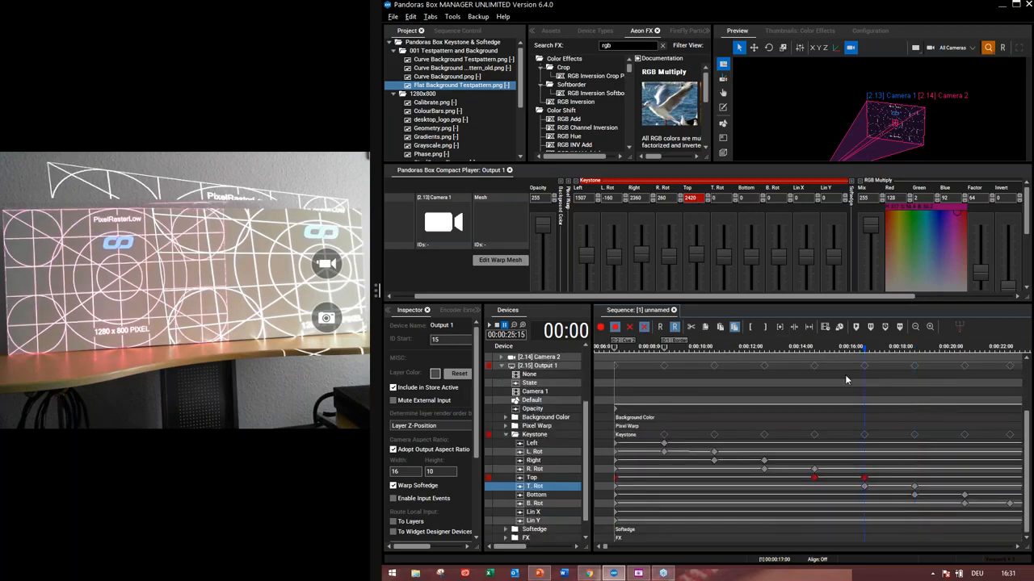
left_click(616, 326)
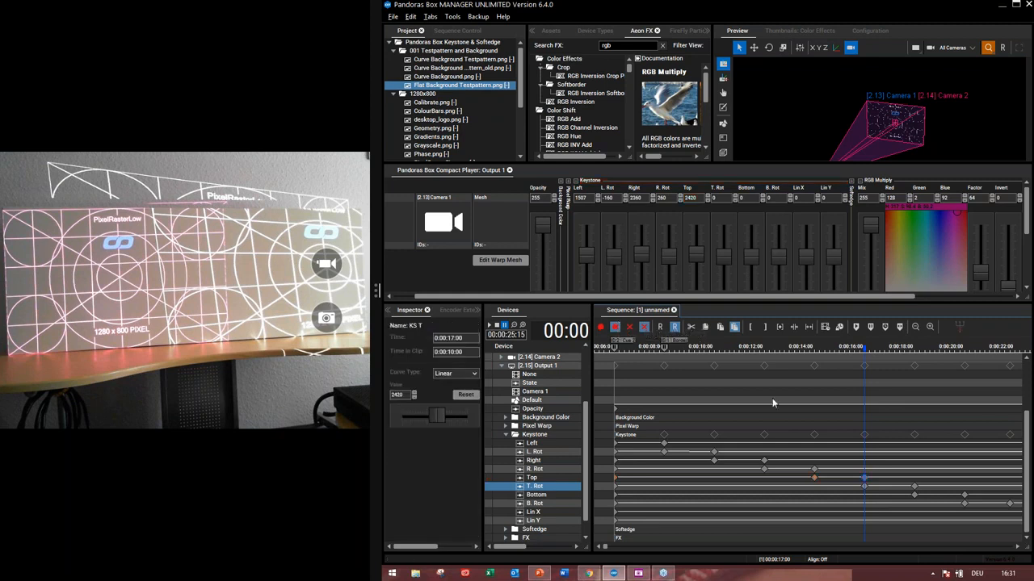
Step through the remaining Output 1 keystone cues to check the T. Rot, Bottom and B. Rot corrections, and run past the last one.
key("ctrl+Right")
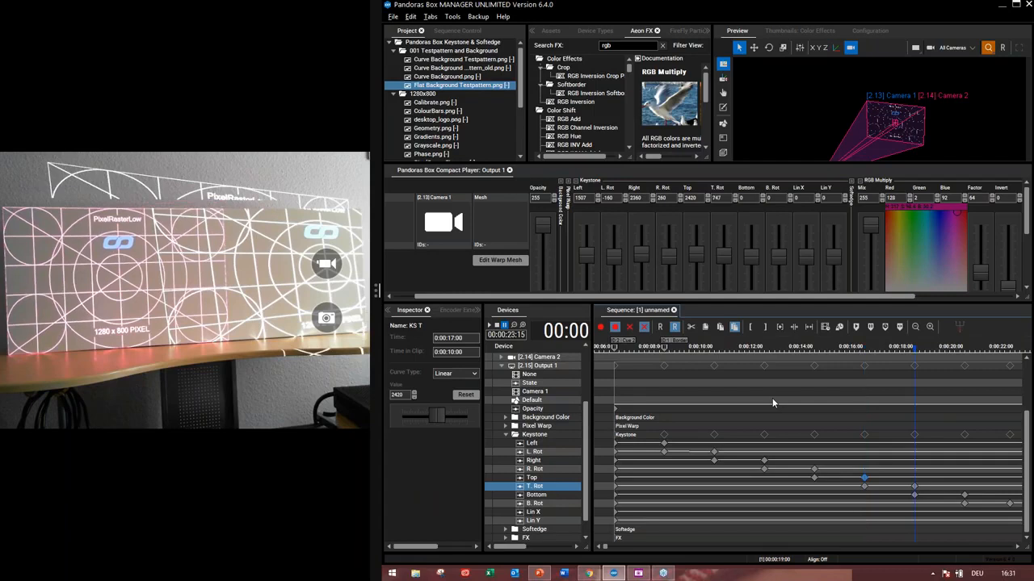
key("ctrl+Right")
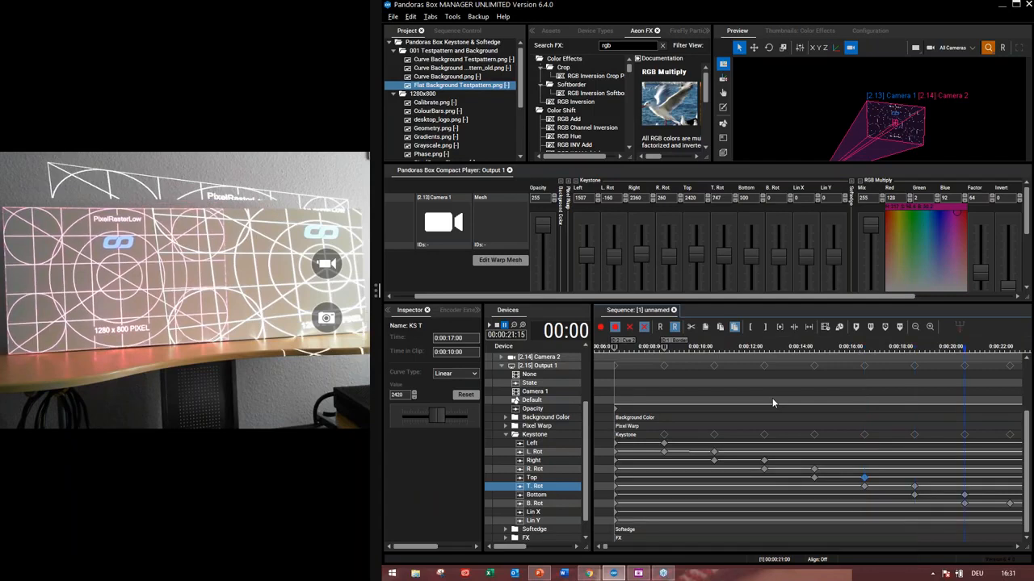
key("ctrl+Right")
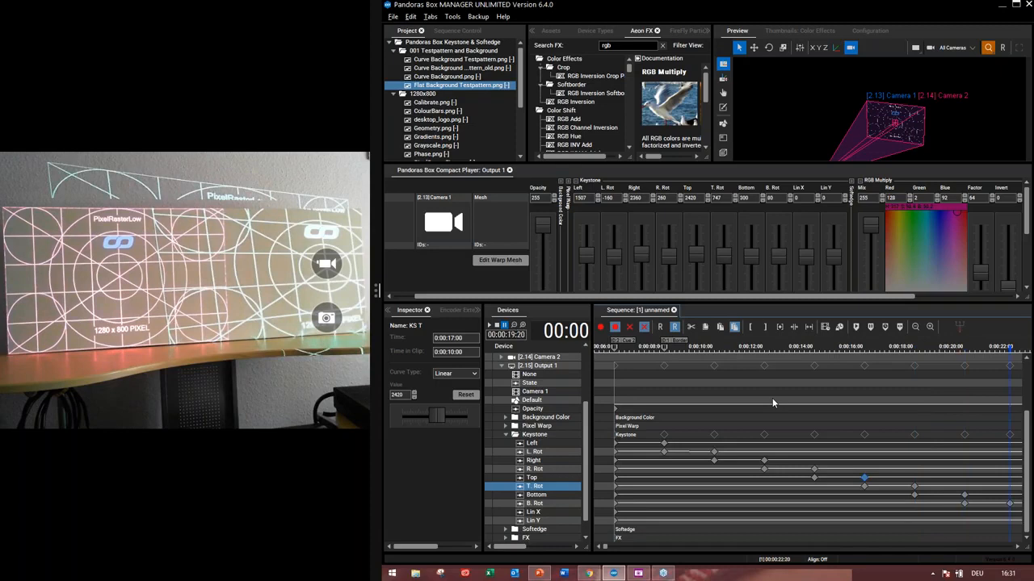
key("space")
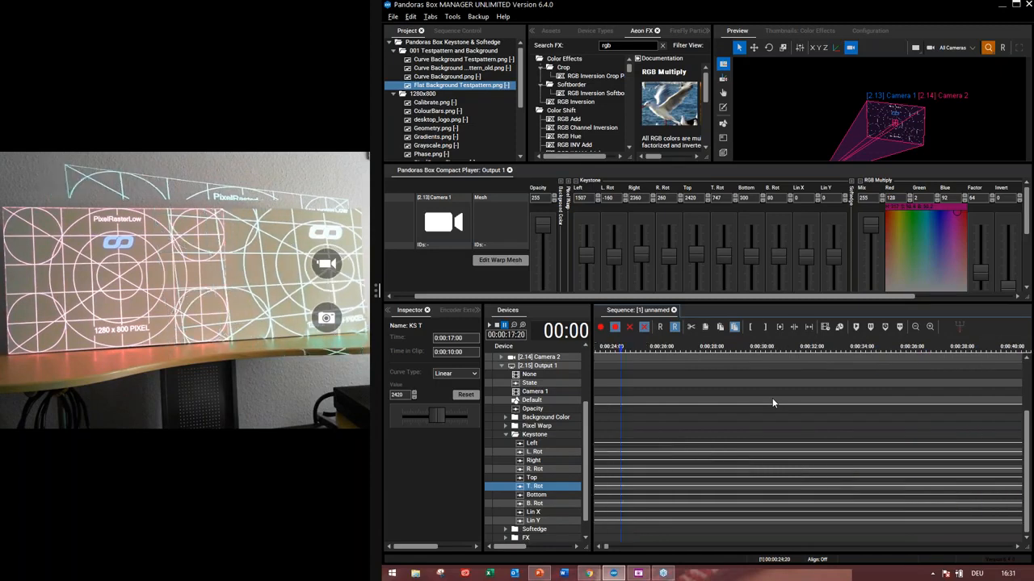
Shrink the timeline's time scale, select Output 2 and expand its Keystone group to show the individual parameter tracks.
scroll(772, 398, "down", 3)
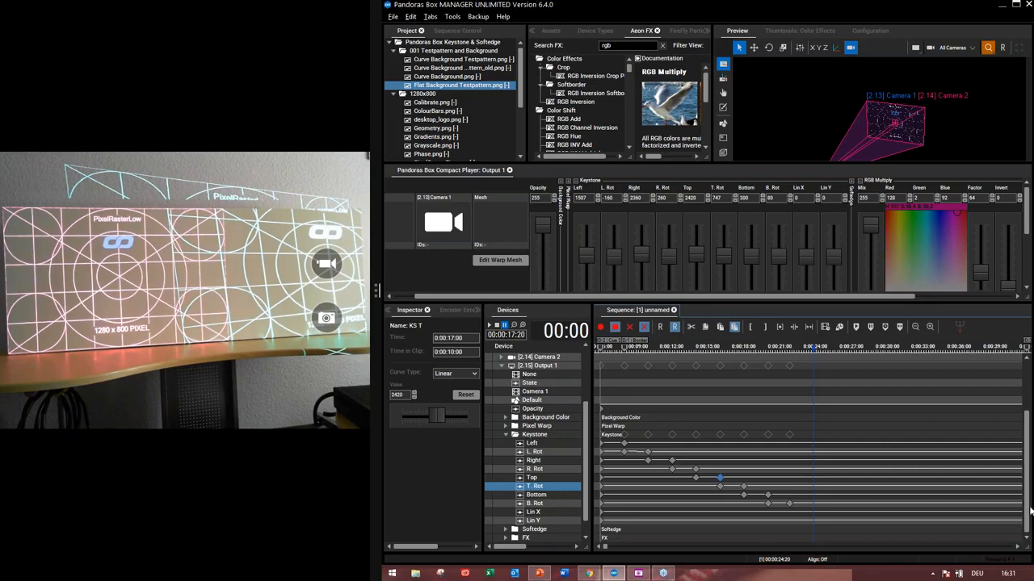
left_click(934, 531)
scroll(937, 533, "down", 2)
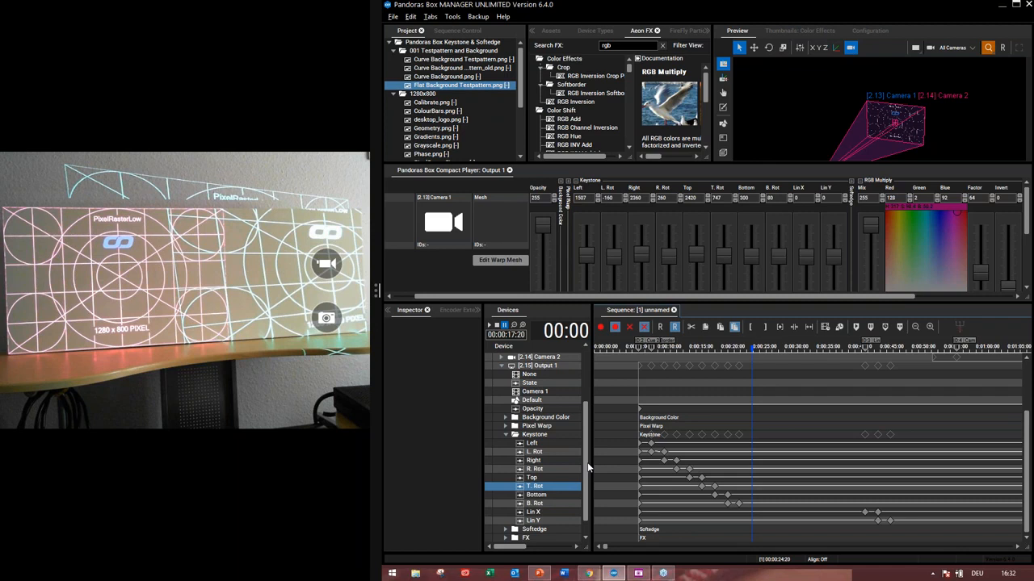
left_click_drag(587, 462, 589, 418)
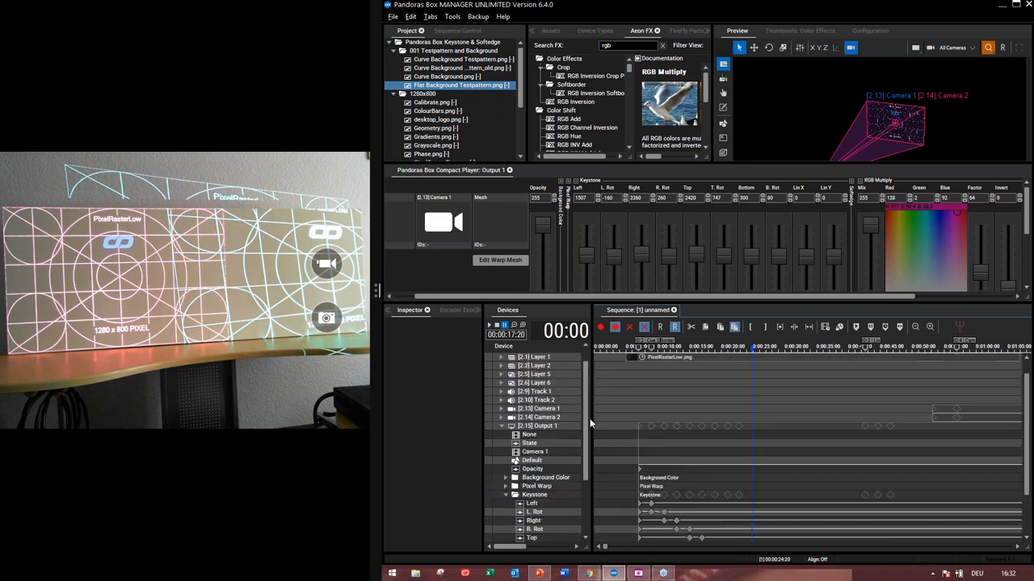
scroll(589, 418, "down", 3)
left_click(545, 530)
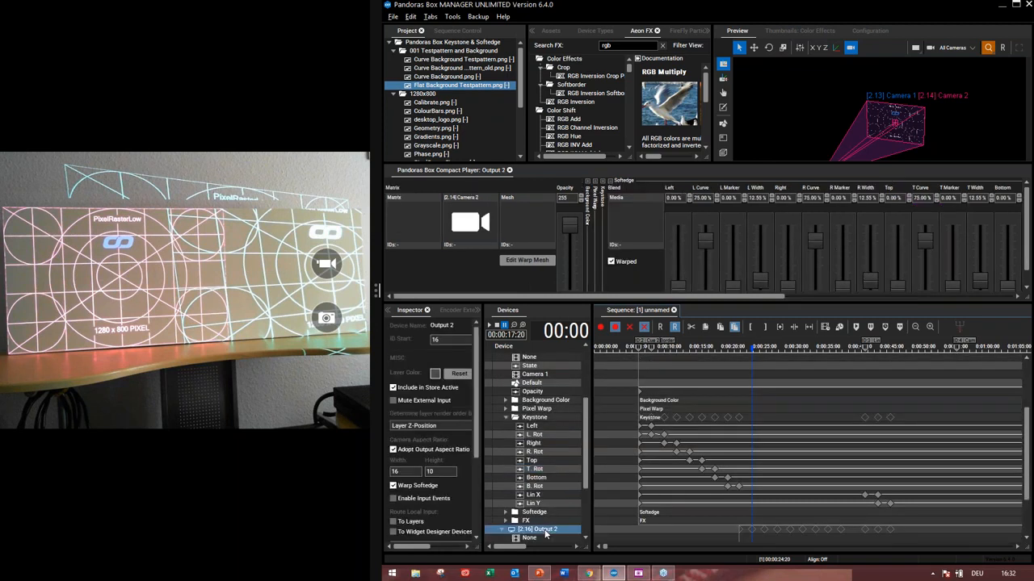
scroll(585, 518, "down", 1)
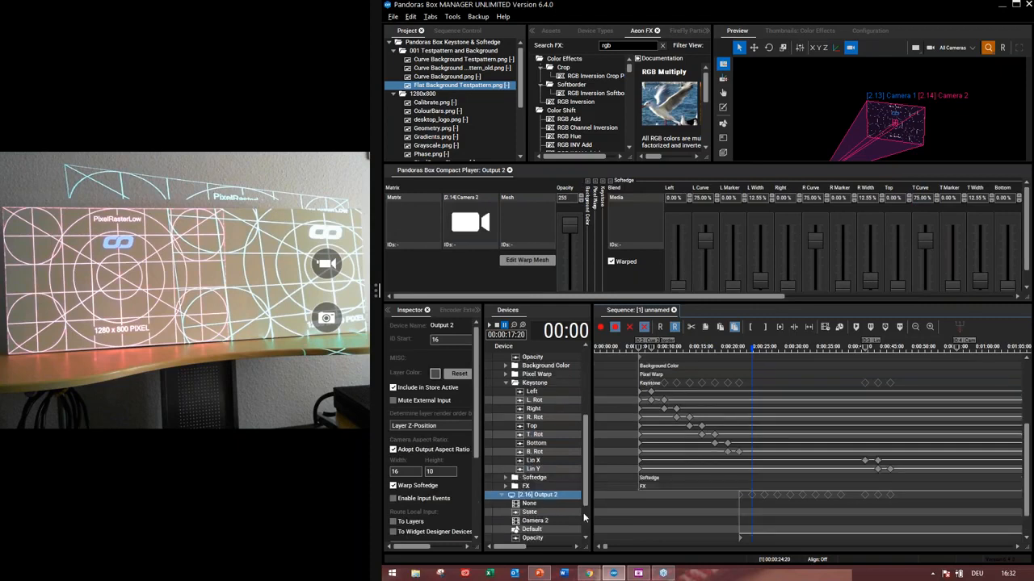
scroll(584, 518, "down", 2)
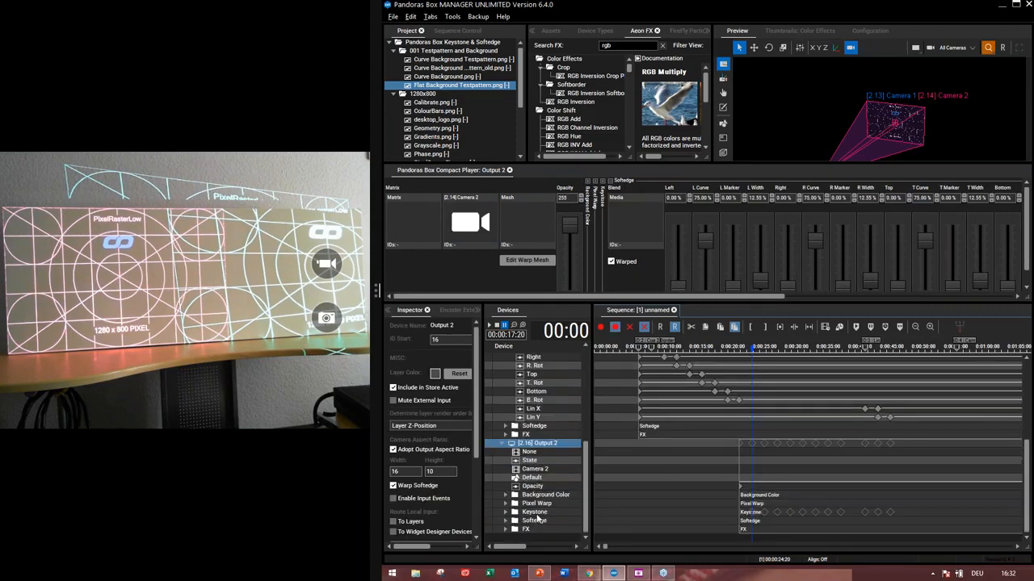
double_click(534, 514)
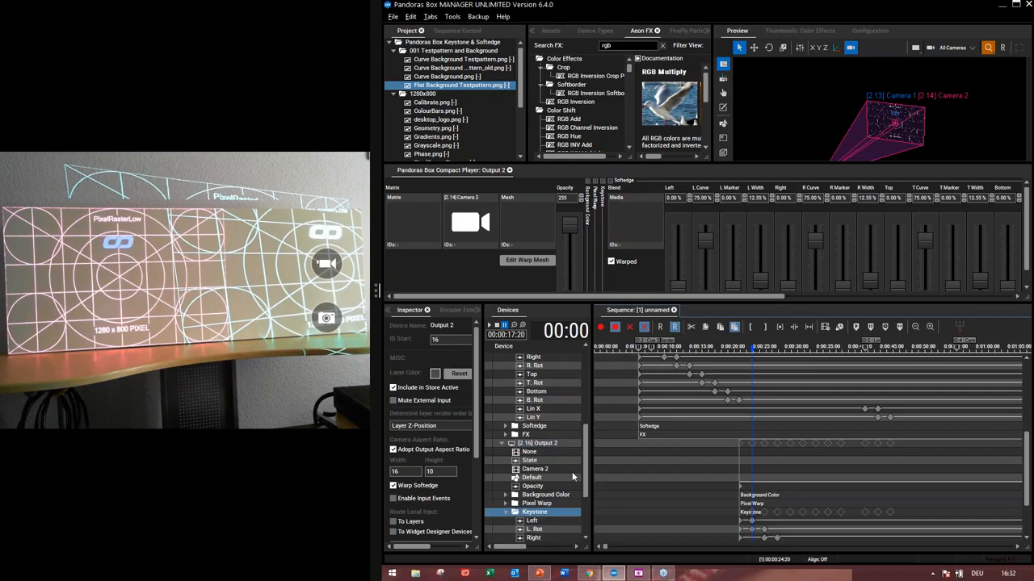
scroll(585, 523, "down", 3)
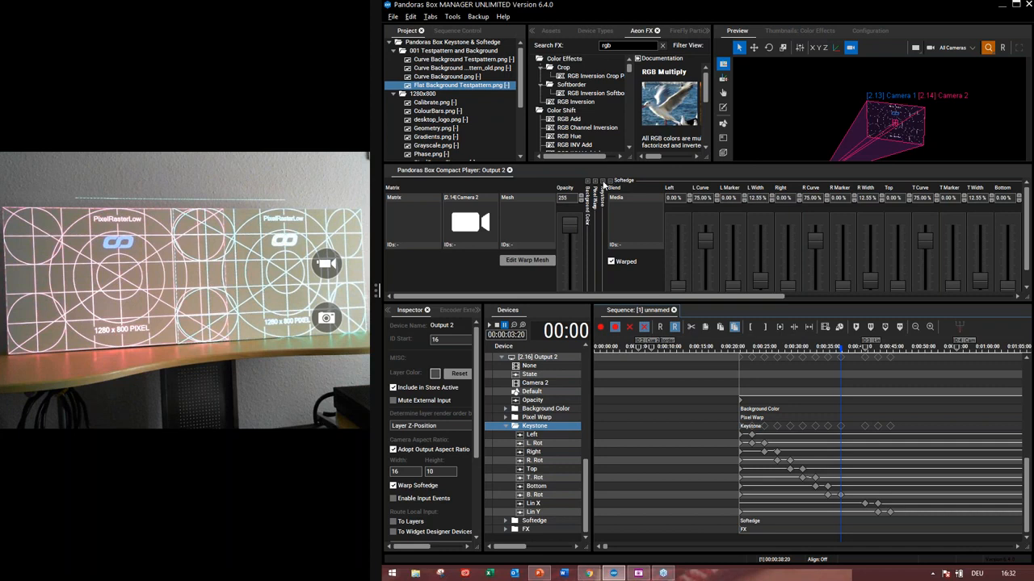
Expand Output 2's keystone parameters, raise Top to 2844 and store it in the Top keyframe at 0:00:32:20.
left_click(602, 182)
double_click(719, 198)
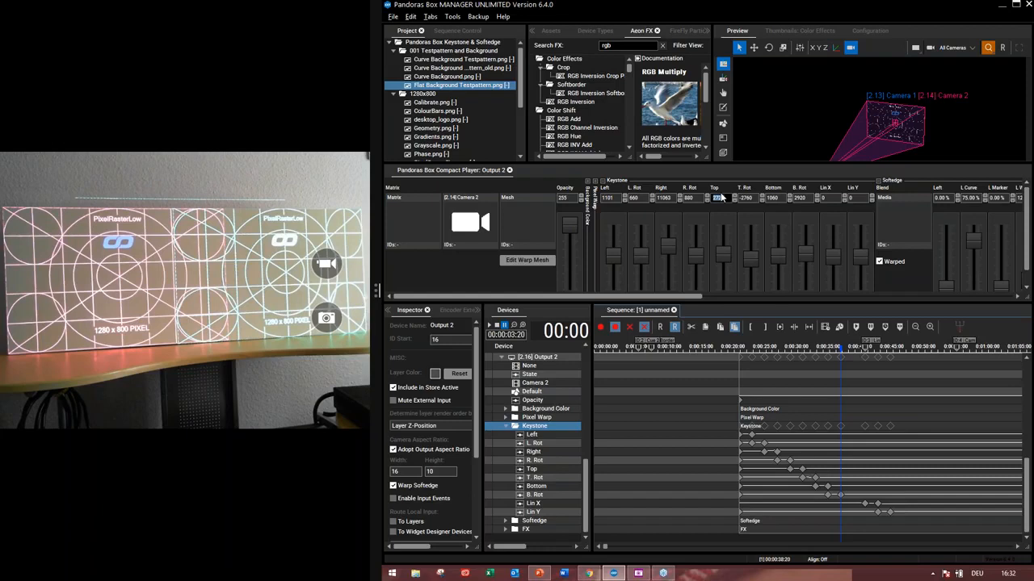
left_click(734, 195)
left_click(734, 195)
left_click_drag(728, 200, 725, 194)
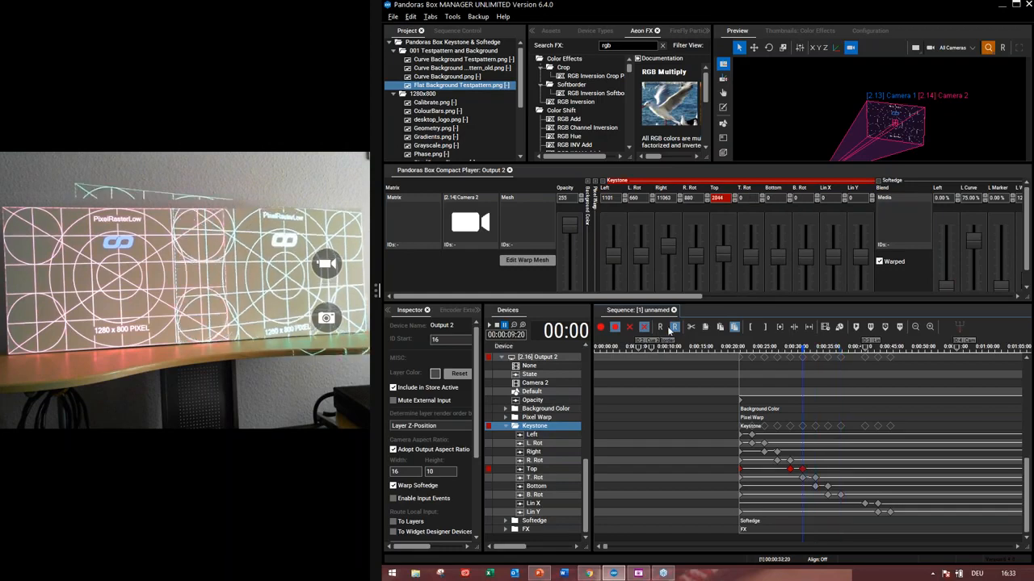
left_click(618, 328)
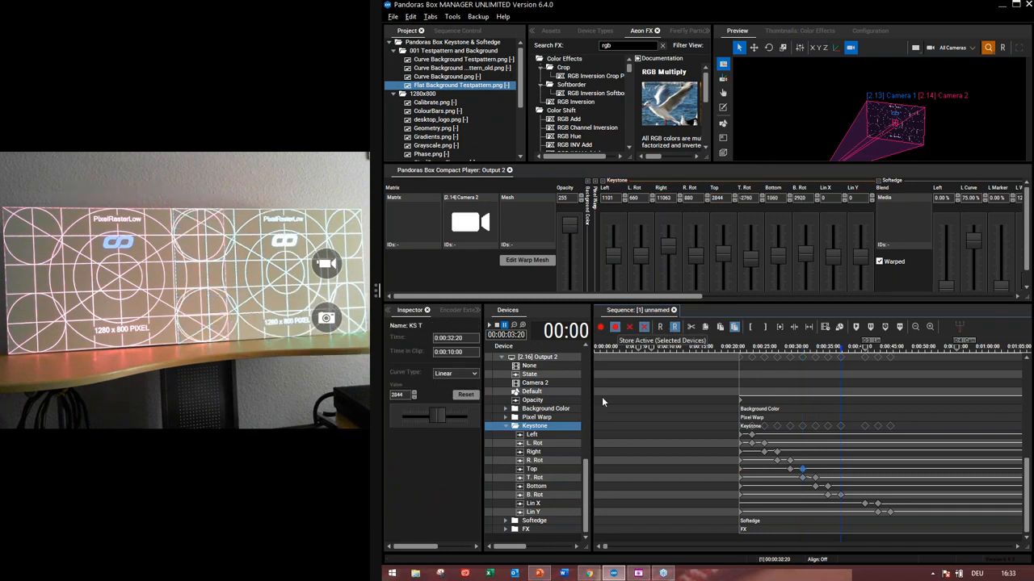
Compare the keystone keyframe tracks of Output 1 and Output 2 in the sequence.
scroll(717, 440, "up", 3)
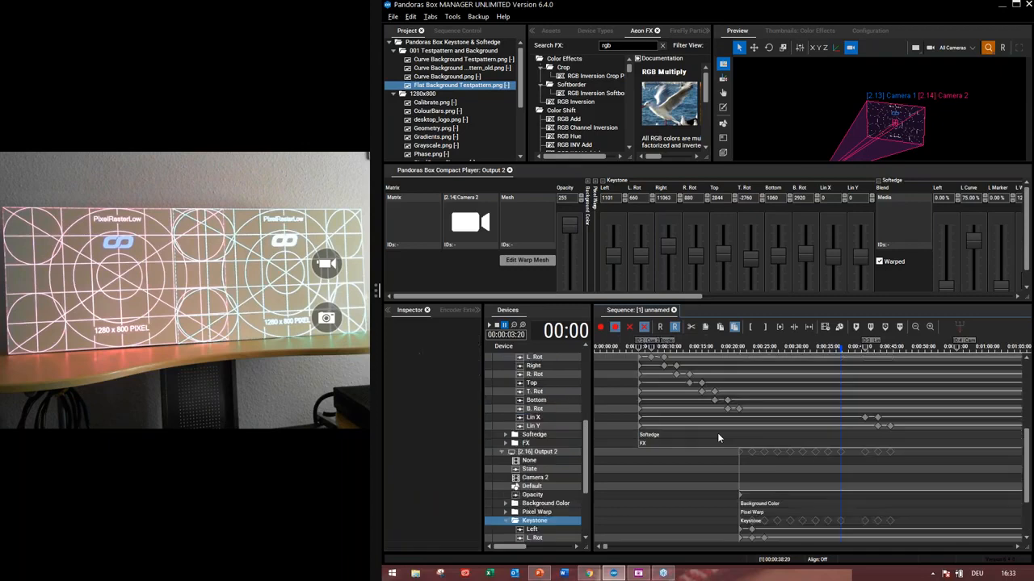
scroll(717, 438, "up", 1)
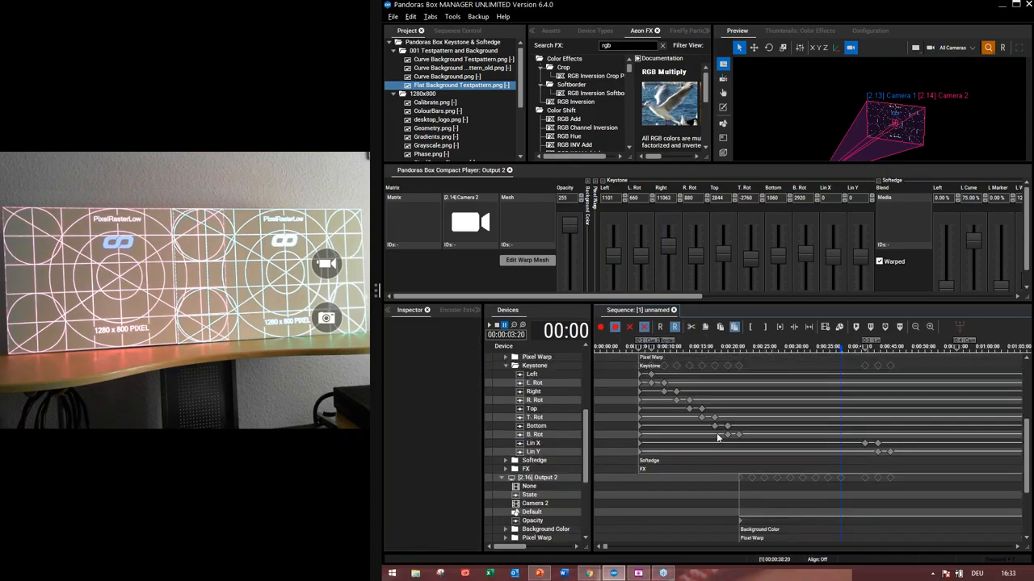
scroll(717, 437, "down", 3)
scroll(710, 423, "up", 2)
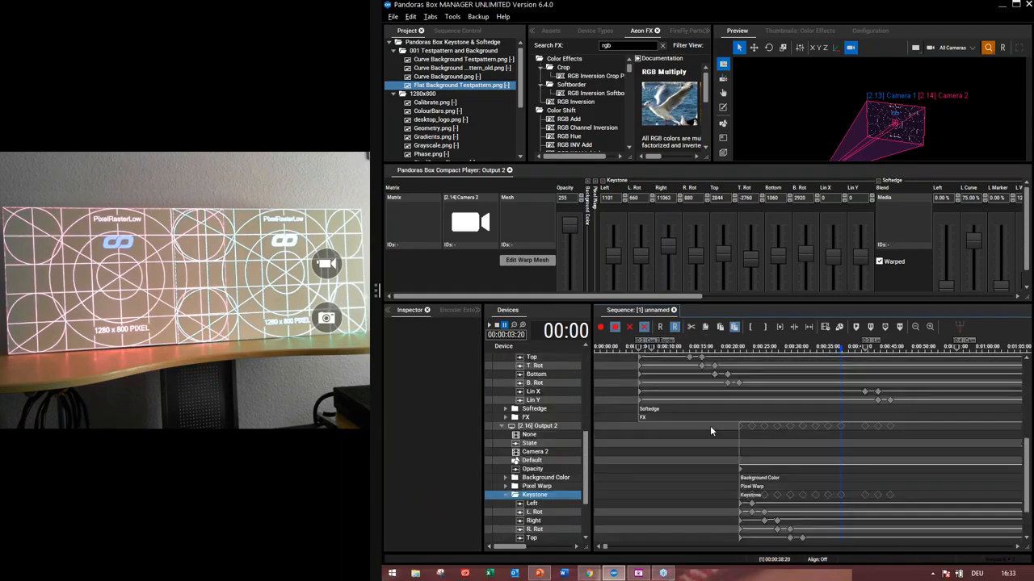
scroll(709, 425, "up", 2)
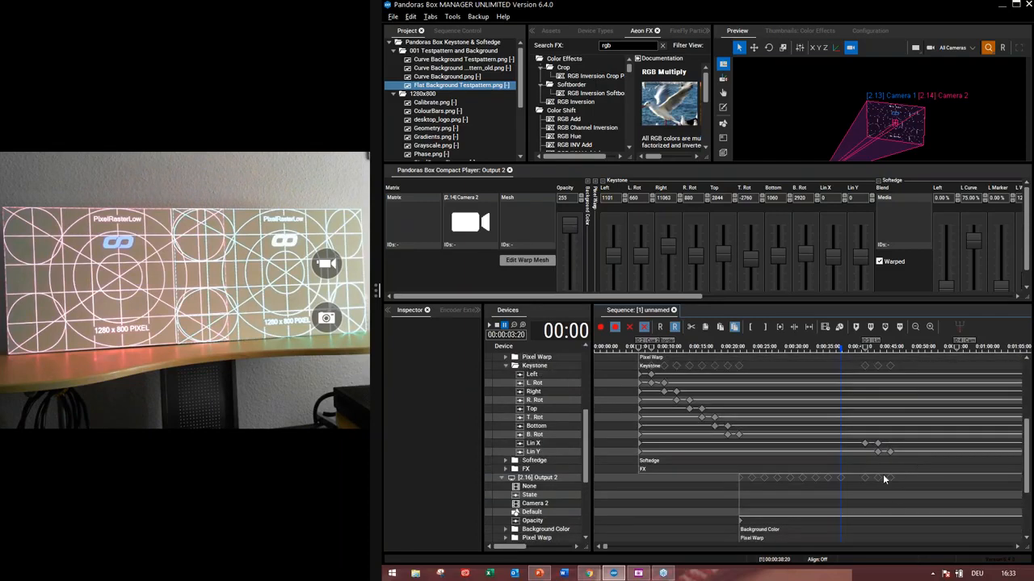
scroll(882, 483, "down", 2)
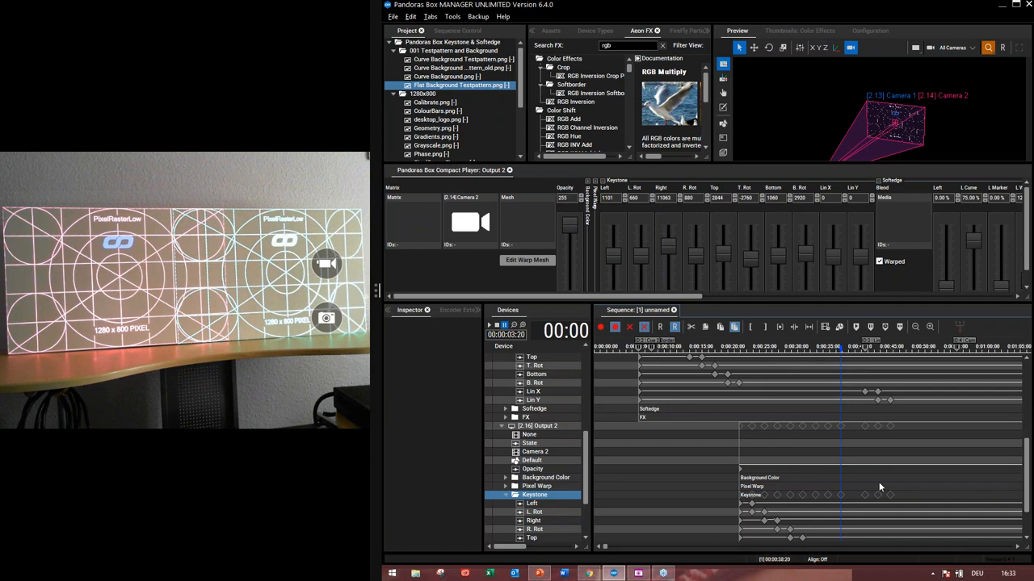
scroll(873, 457, "up", 3)
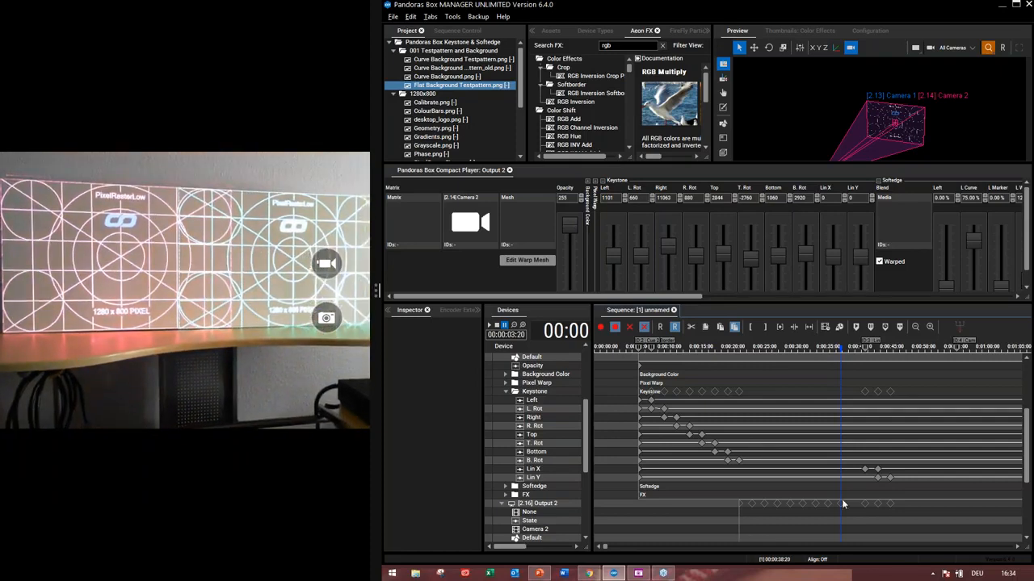
Run the sequence through the Lin X and Lin Y keyframes of both outputs up to 0:00:46:15.
key("space")
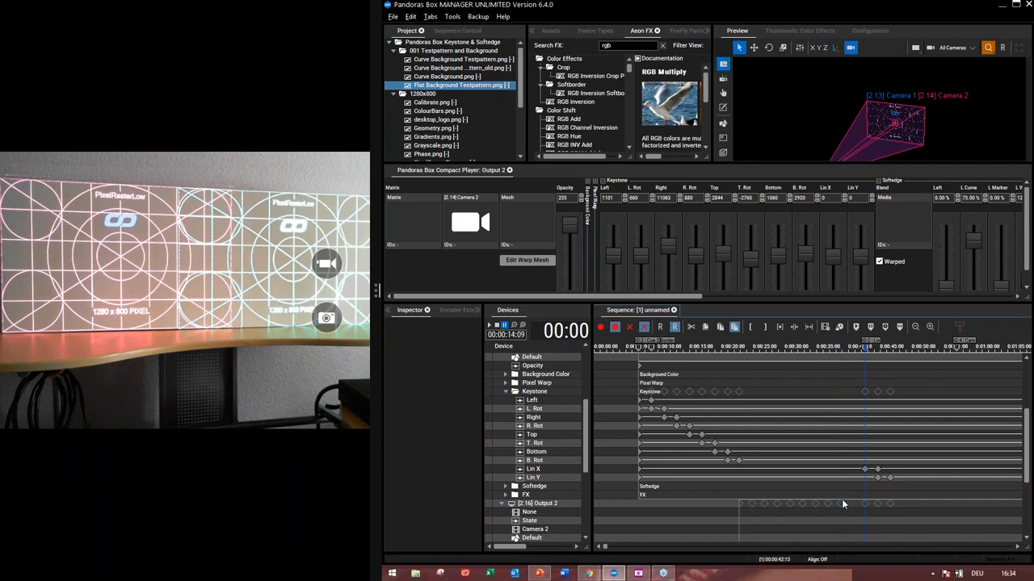
left_click(892, 523)
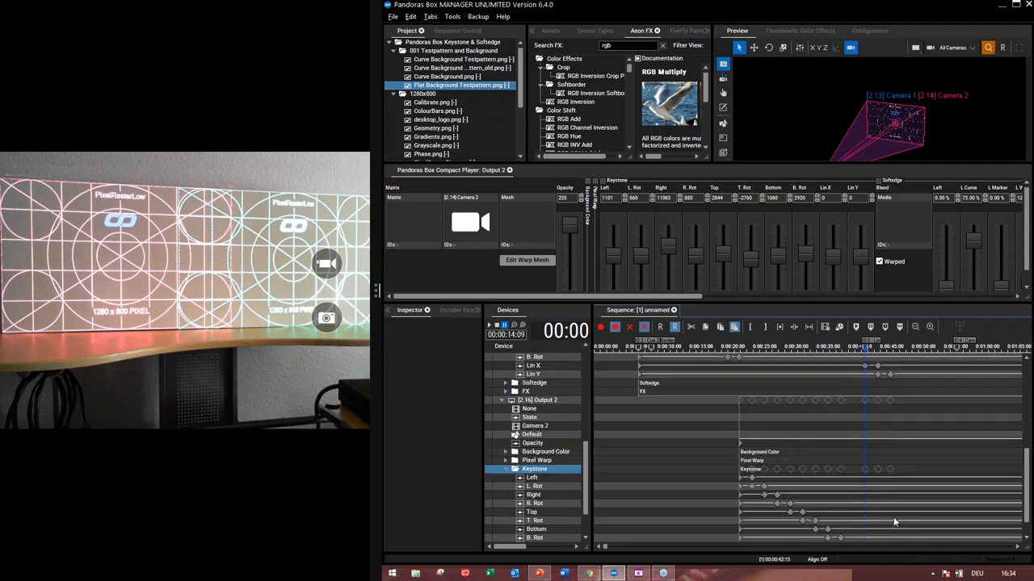
scroll(893, 521, "up", 1)
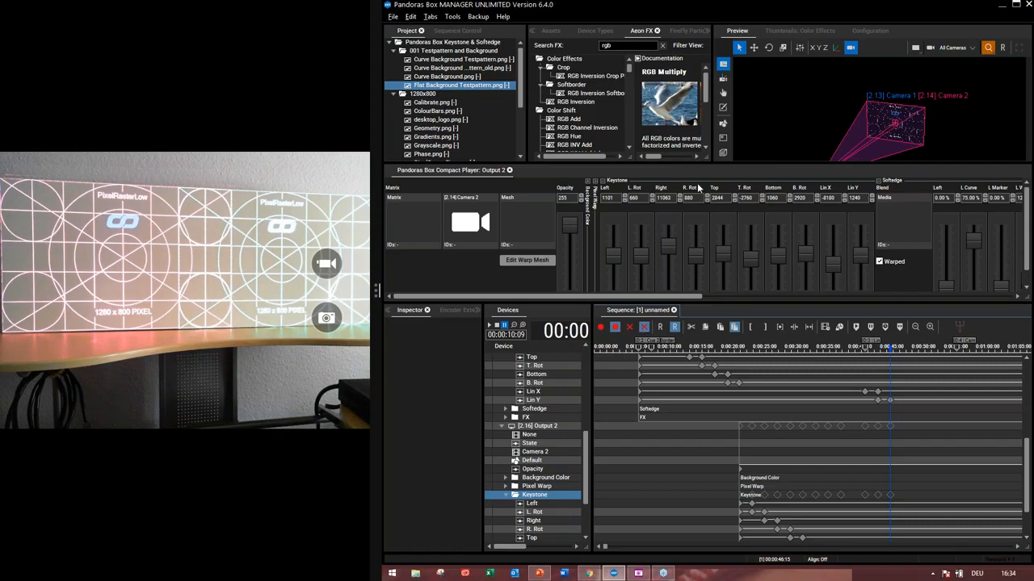
Select Output 1, set its Bottom keystone value to 100 and store it at 0:00:46:15.
left_click_drag(588, 463, 587, 417)
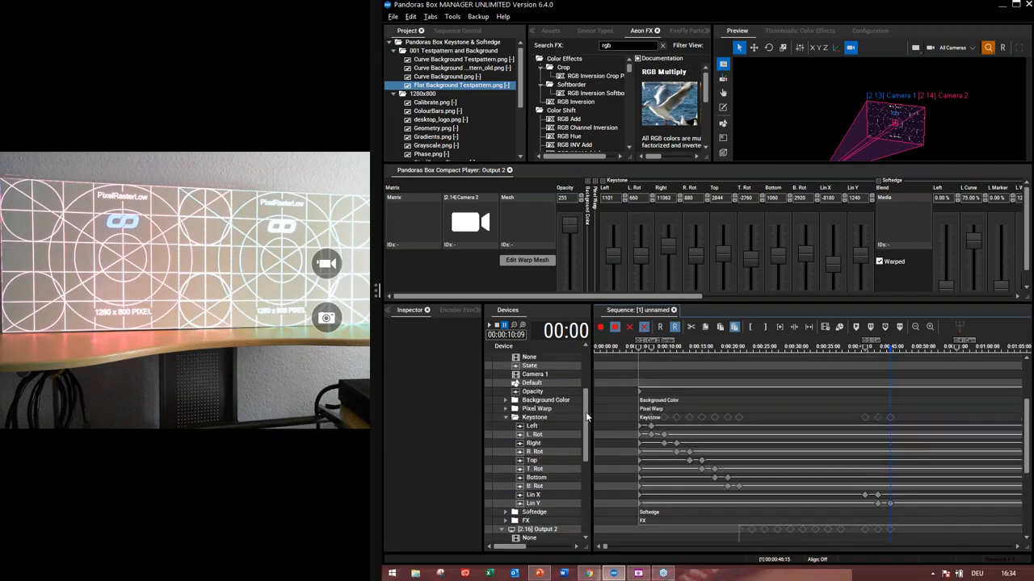
scroll(545, 397, "up", 2)
left_click(544, 393)
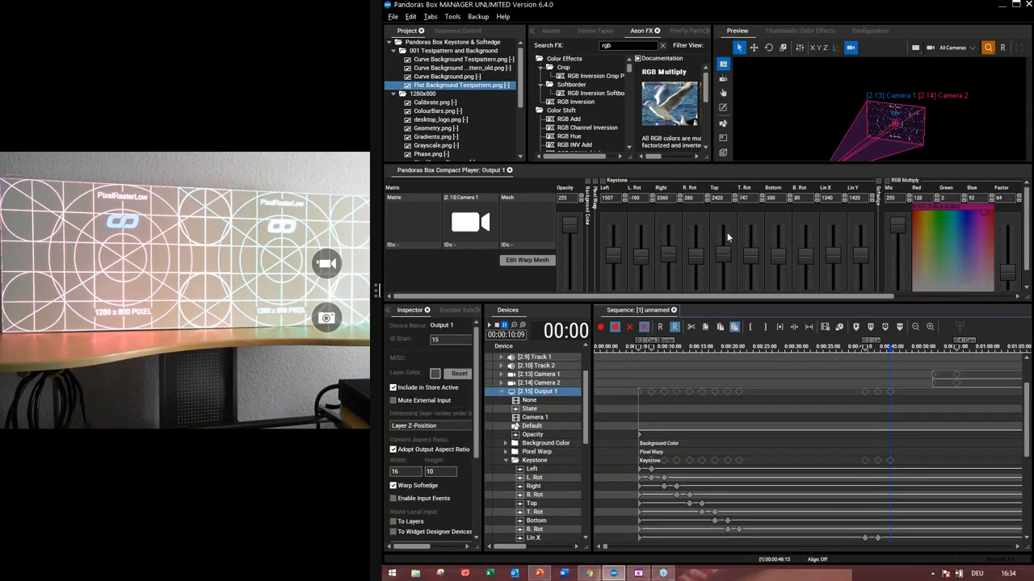
left_click_drag(766, 200, 776, 200)
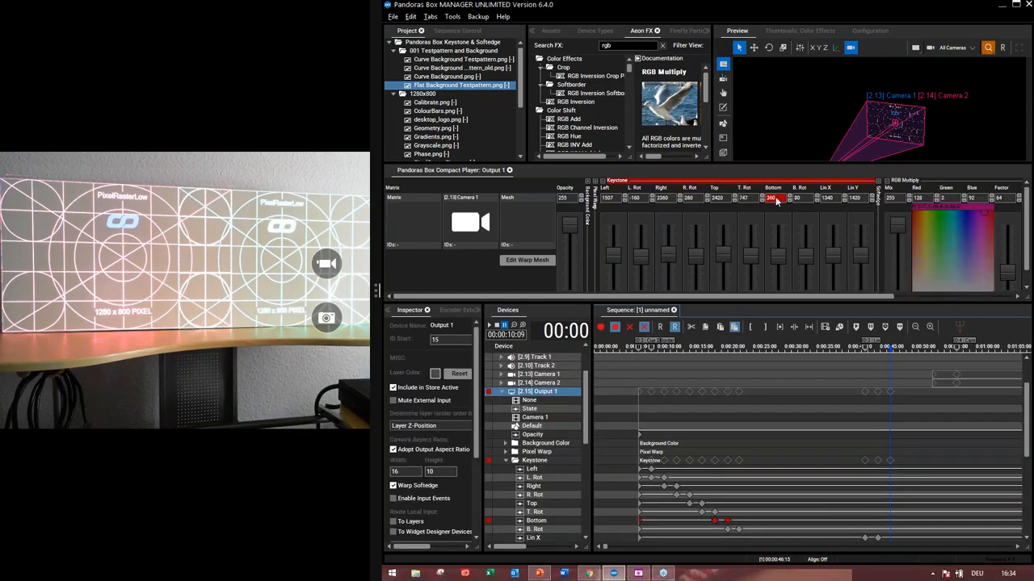
left_click_drag(775, 203, 779, 205)
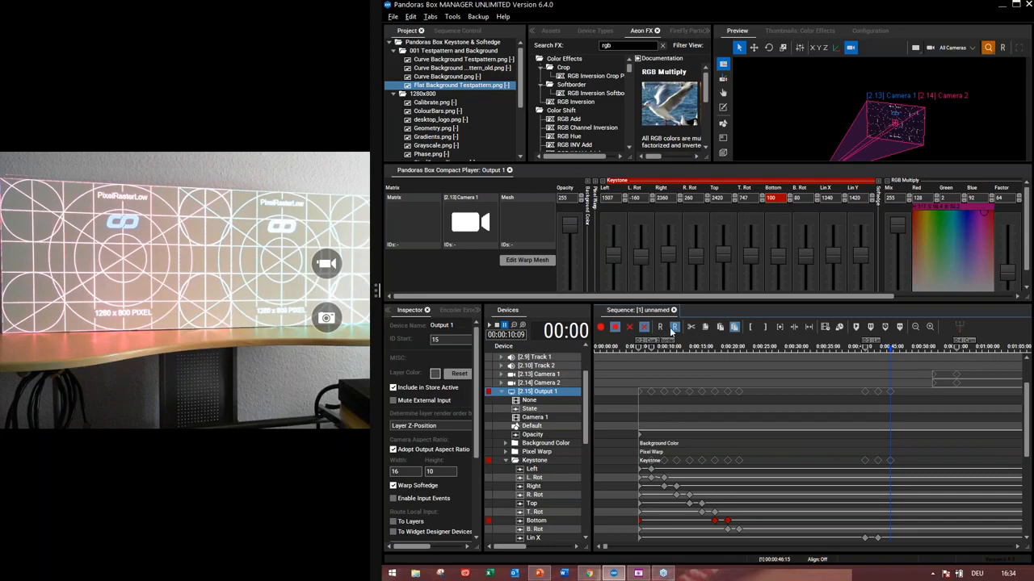
left_click(613, 328)
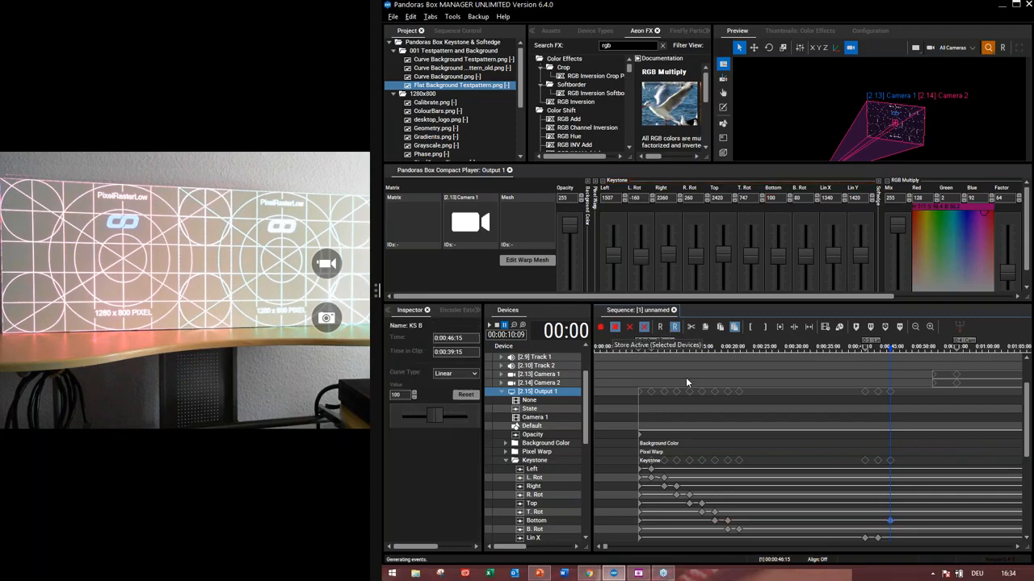
Move Output 1's Bottom keyframe from 0:00:46:15 to 0:00:21:00, replacing the keyframe already there.
scroll(692, 373, "down", 1)
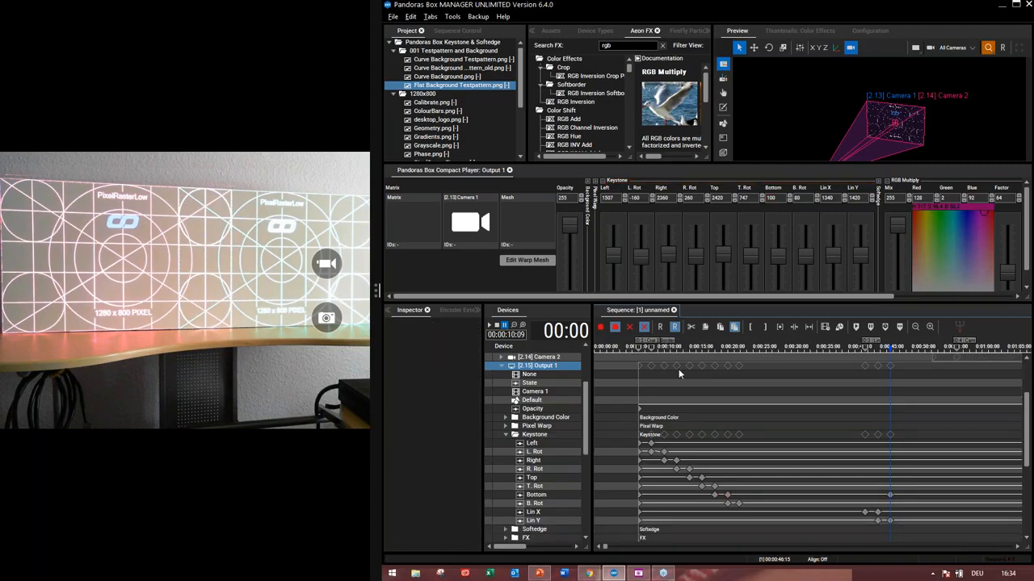
scroll(678, 369, "down", 2)
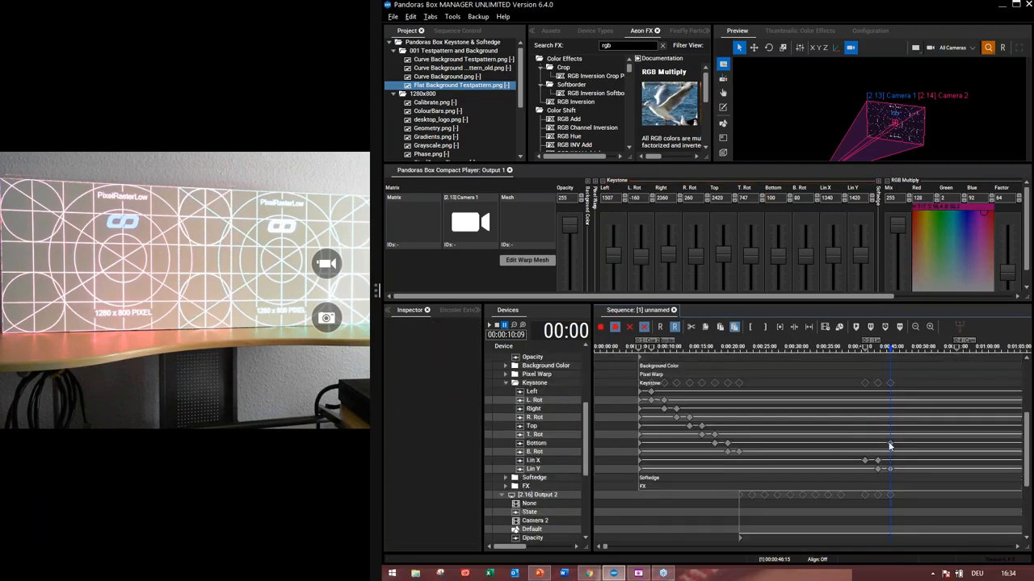
left_click_drag(891, 448, 720, 453)
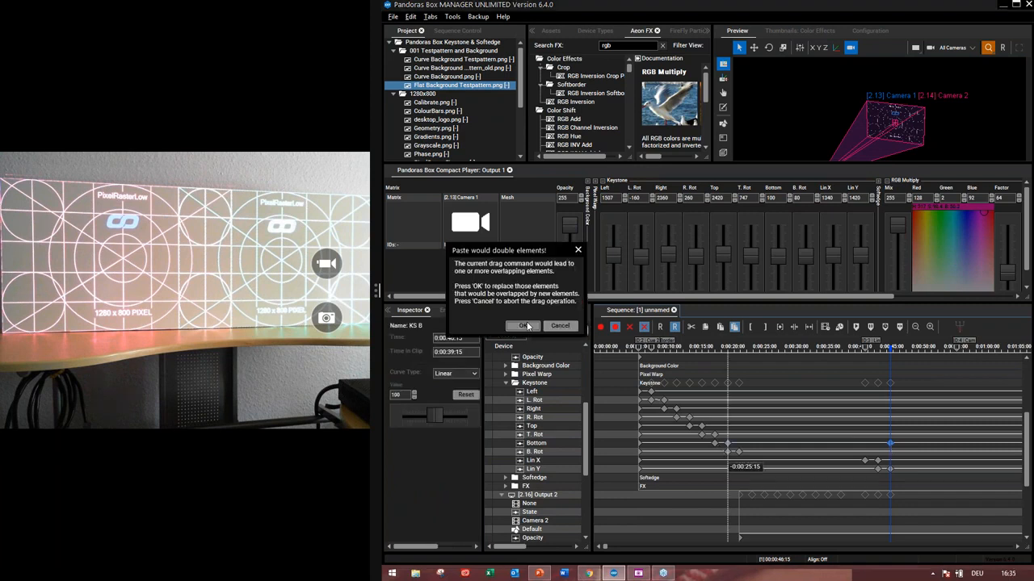
left_click(524, 326)
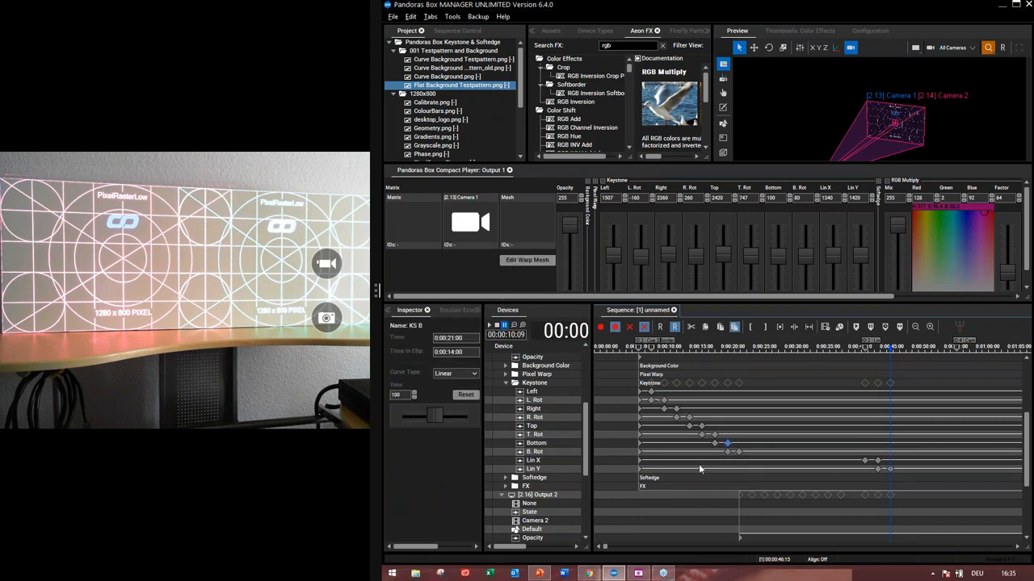
left_click(699, 464)
Collapse Output 2's Keystone group and the whole parameter trees of Output 2 and Output 1 in the device tree.
scroll(683, 499, "down", 3)
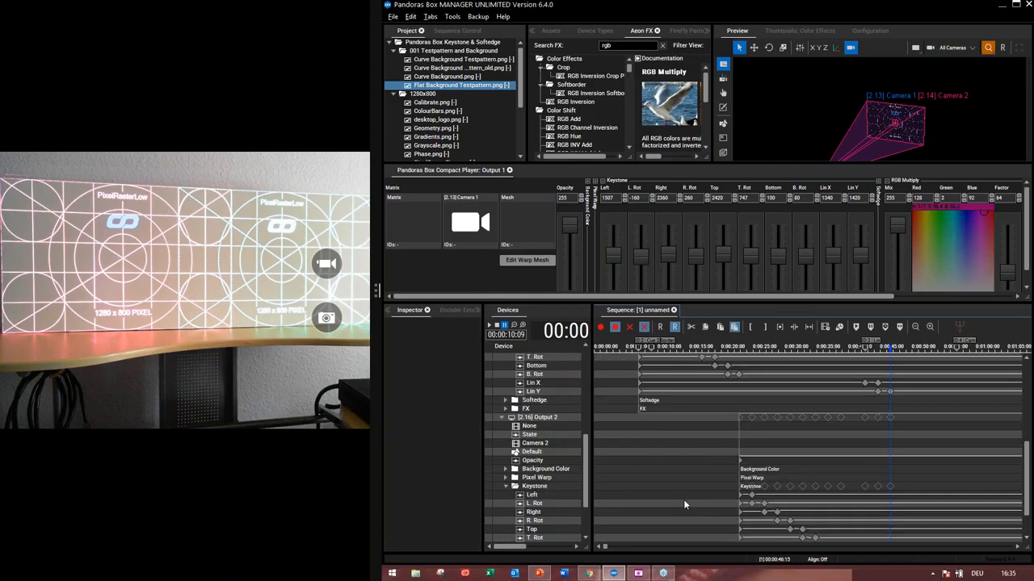
scroll(684, 499, "down", 2)
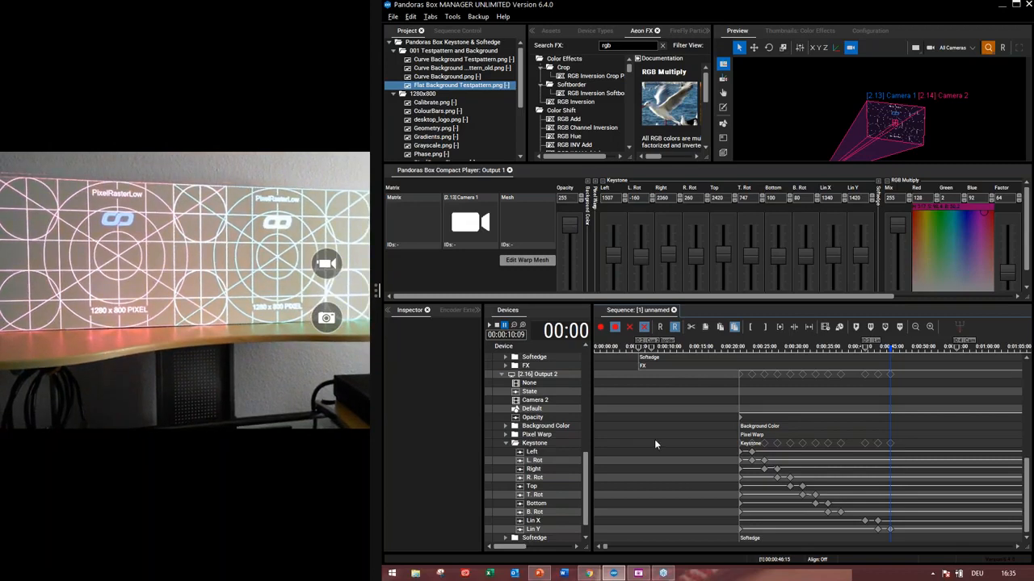
scroll(655, 443, "down", 1)
scroll(655, 443, "down", 1)
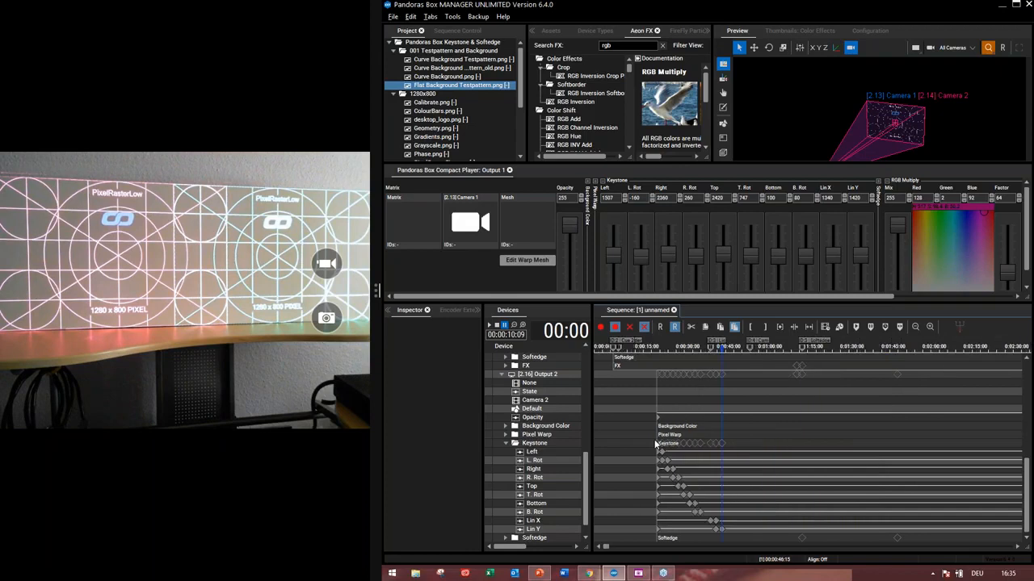
right_click(655, 443)
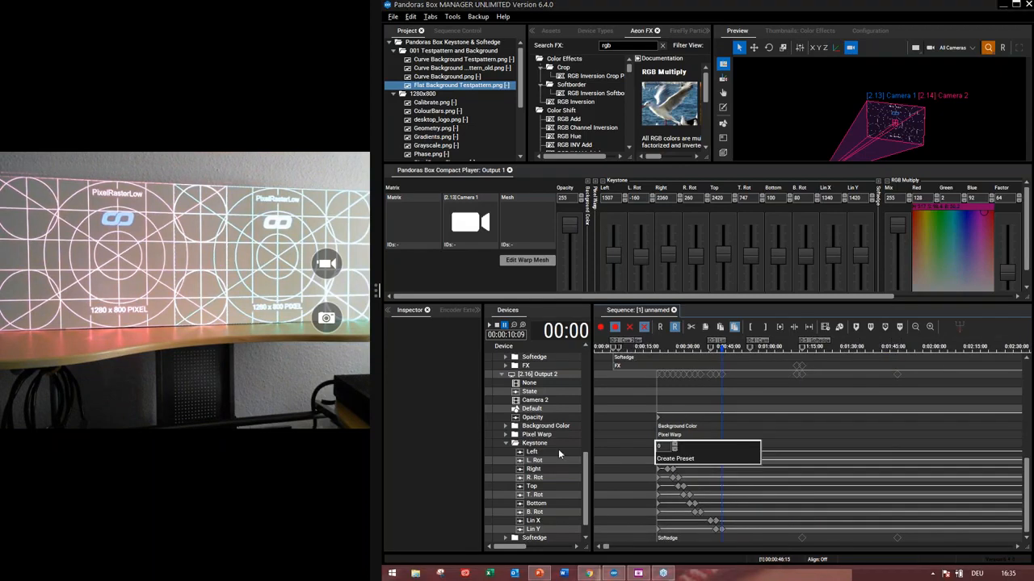
double_click(542, 444)
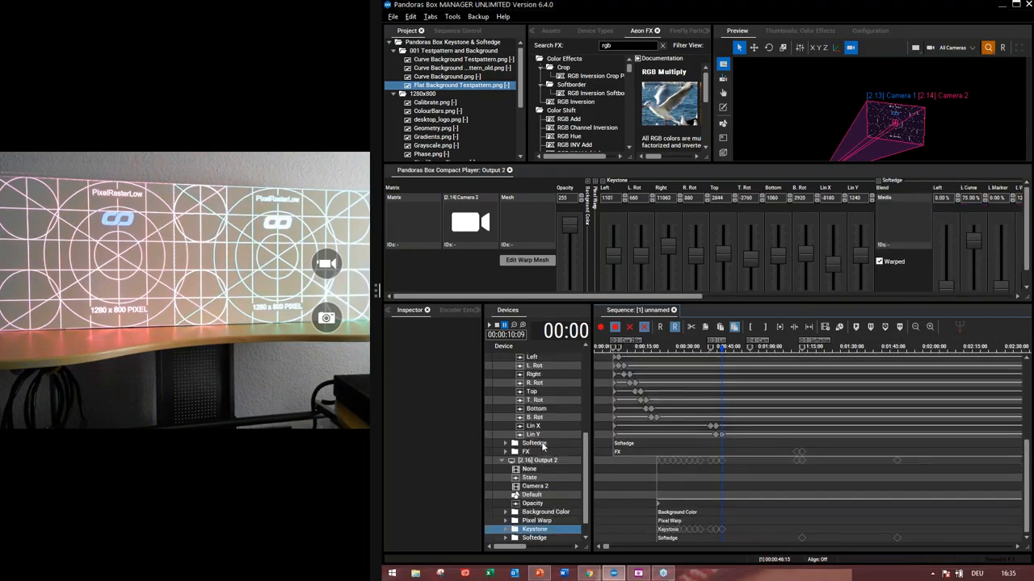
left_click(542, 470)
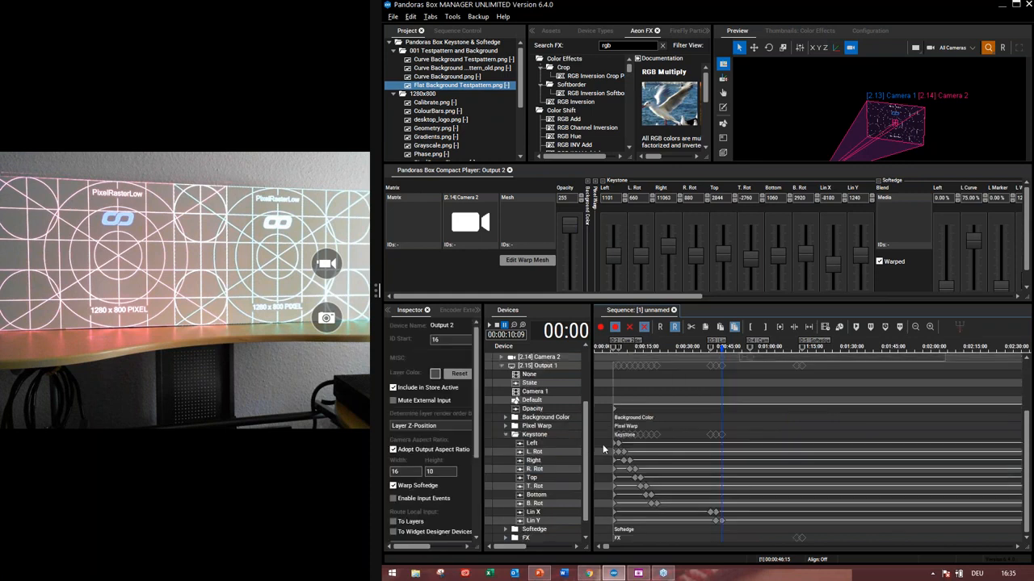
scroll(549, 453, "up", 3)
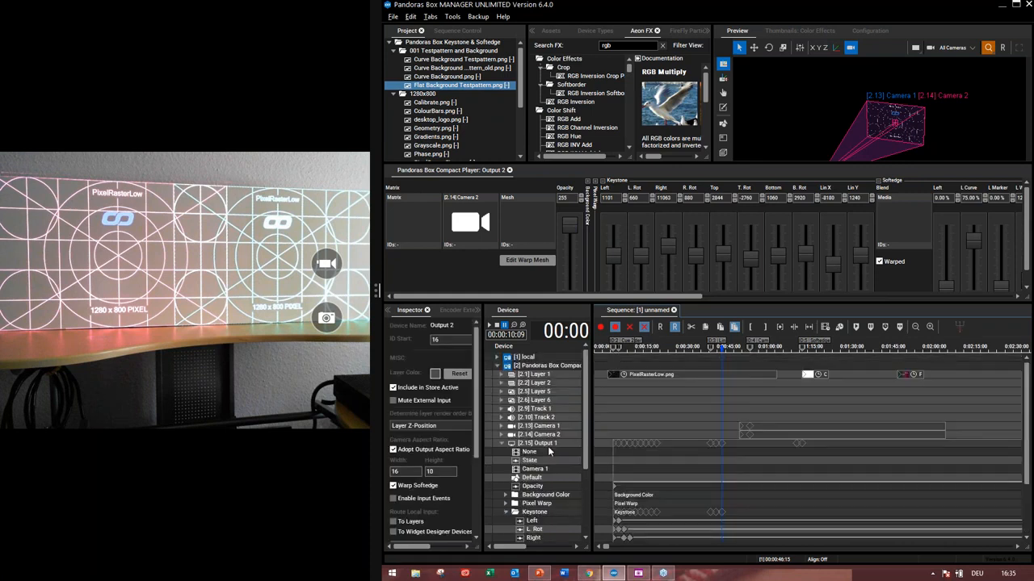
double_click(549, 445)
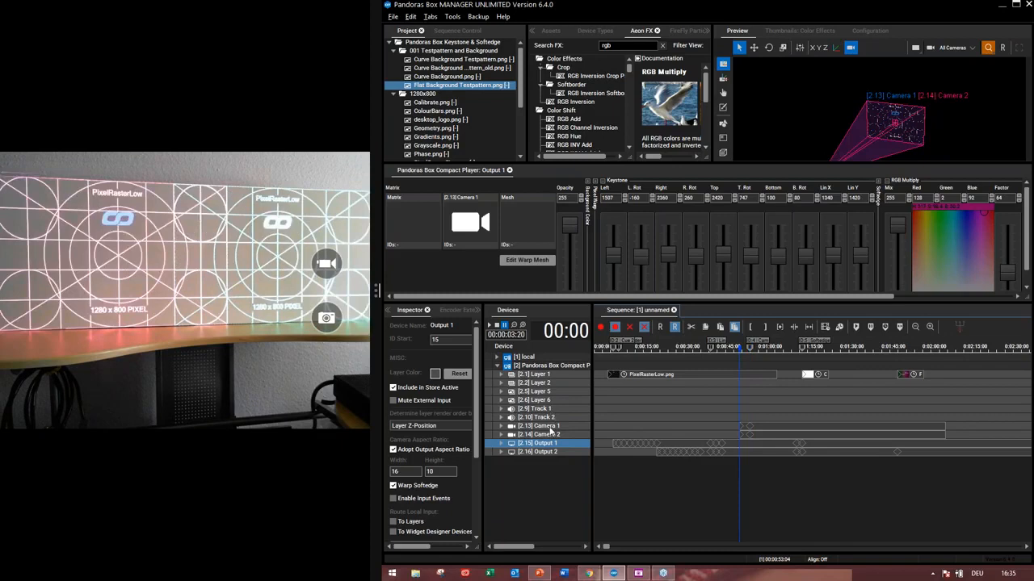
Enlarge the 3D preview area and select Camera 1 and Camera 2 together.
left_click(546, 426)
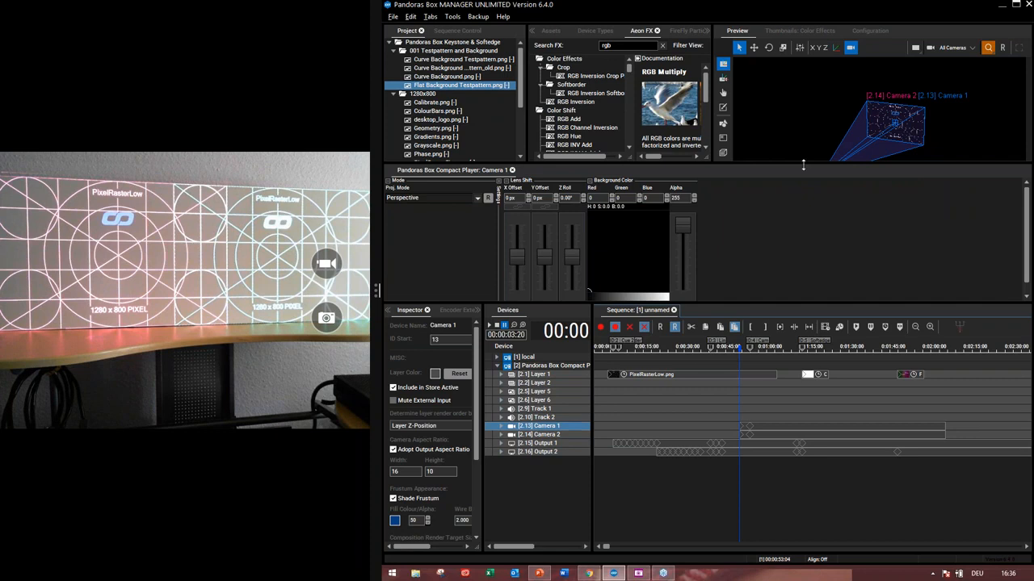
left_click_drag(803, 165, 846, 203)
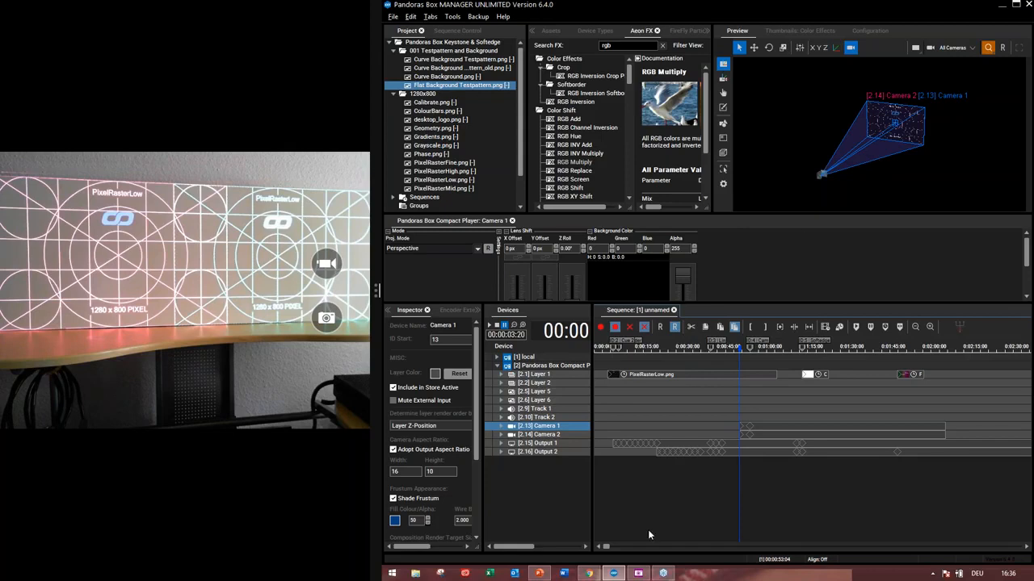
left_click(544, 444)
left_click(545, 436)
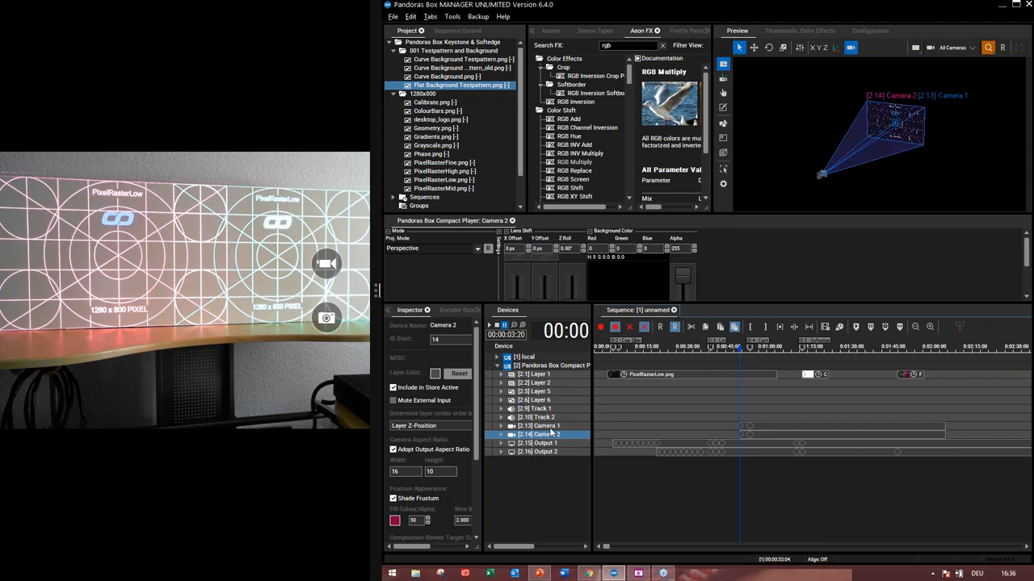
left_click(550, 425, "ctrl")
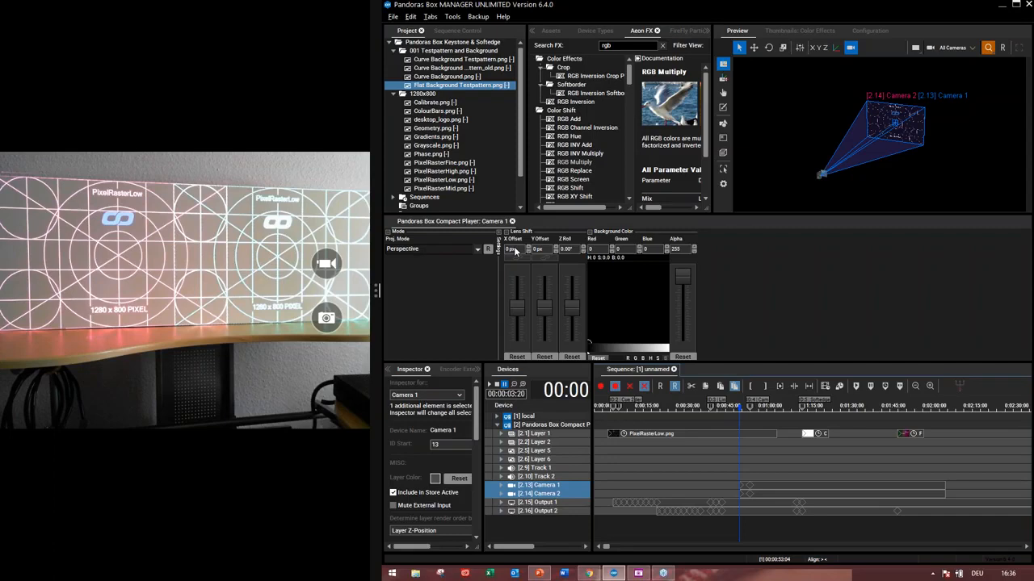
Raise the Lens Shift X Offset of both selected cameras until the two test patterns overlap, at 480 px.
scroll(514, 251, "down", 3)
scroll(515, 252, "up", 3)
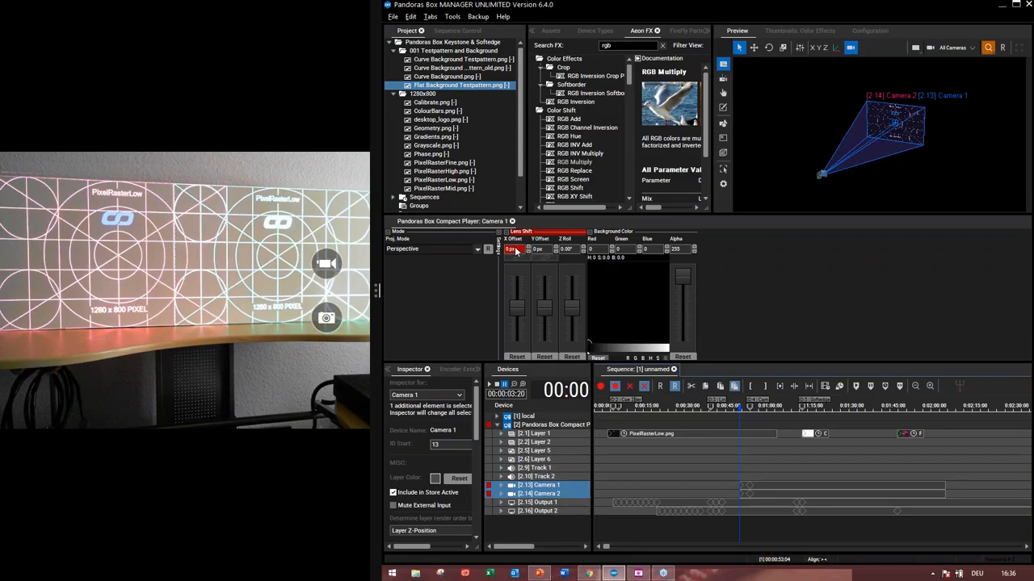
scroll(516, 251, "up", 3)
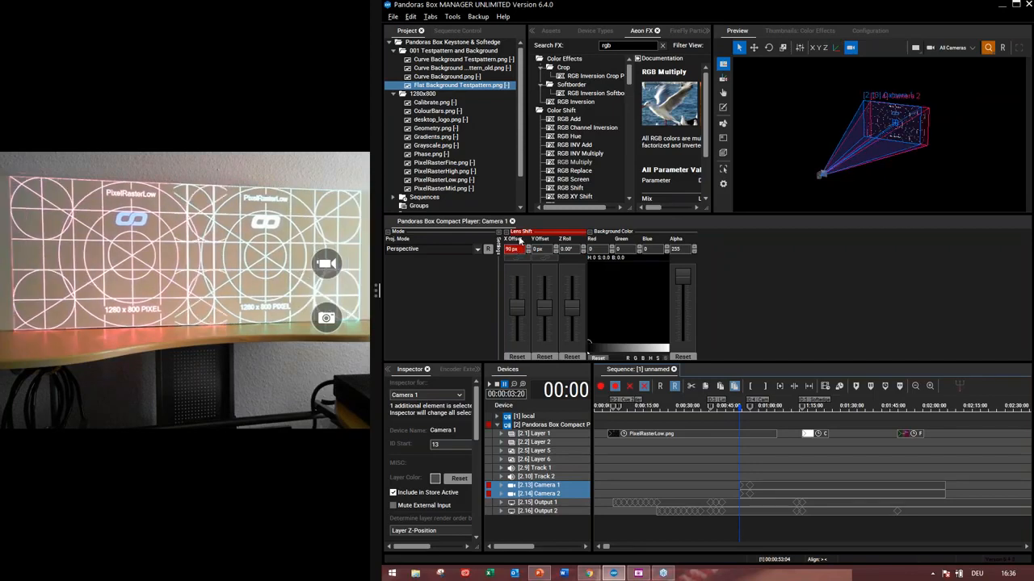
scroll(519, 240, "up", 2)
scroll(520, 236, "up", 5)
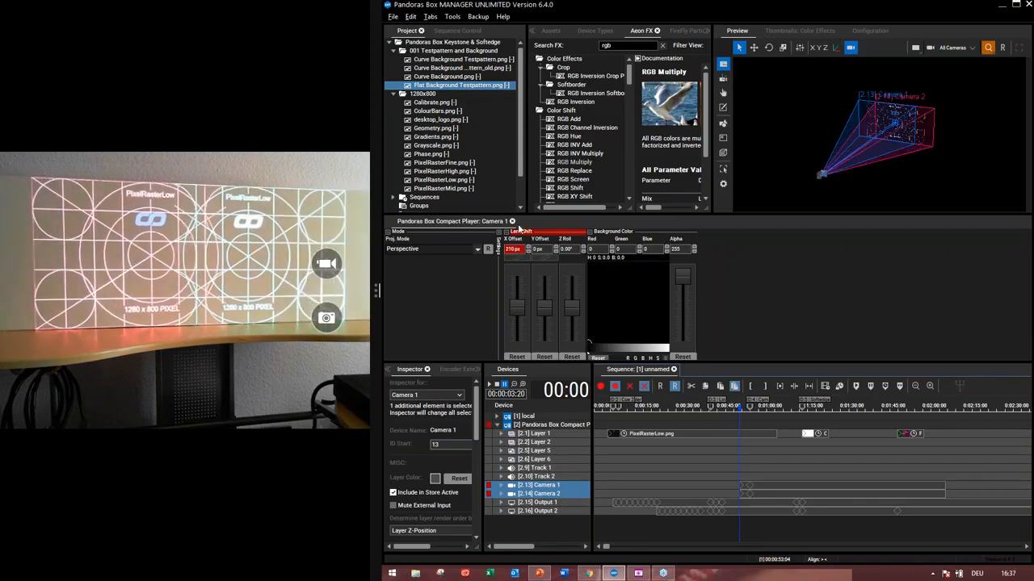
left_click_drag(519, 230, 523, 199)
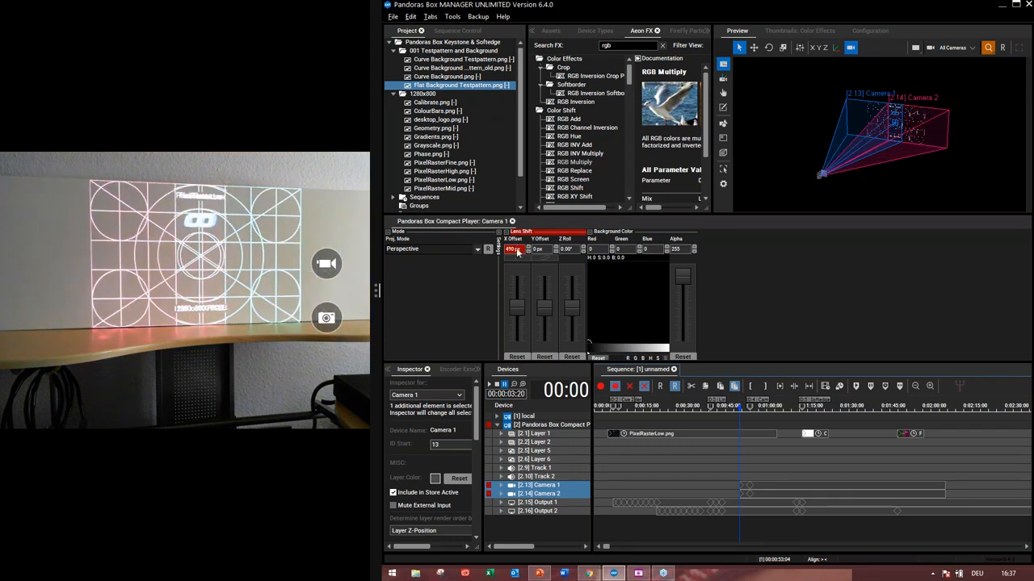
scroll(518, 251, "down", 3)
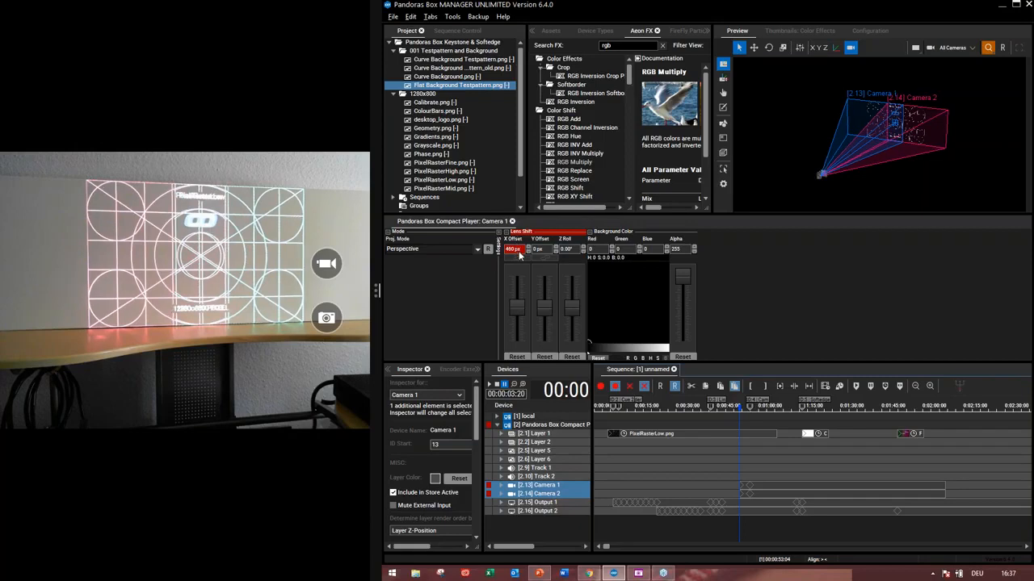
scroll(519, 252, "up", 3)
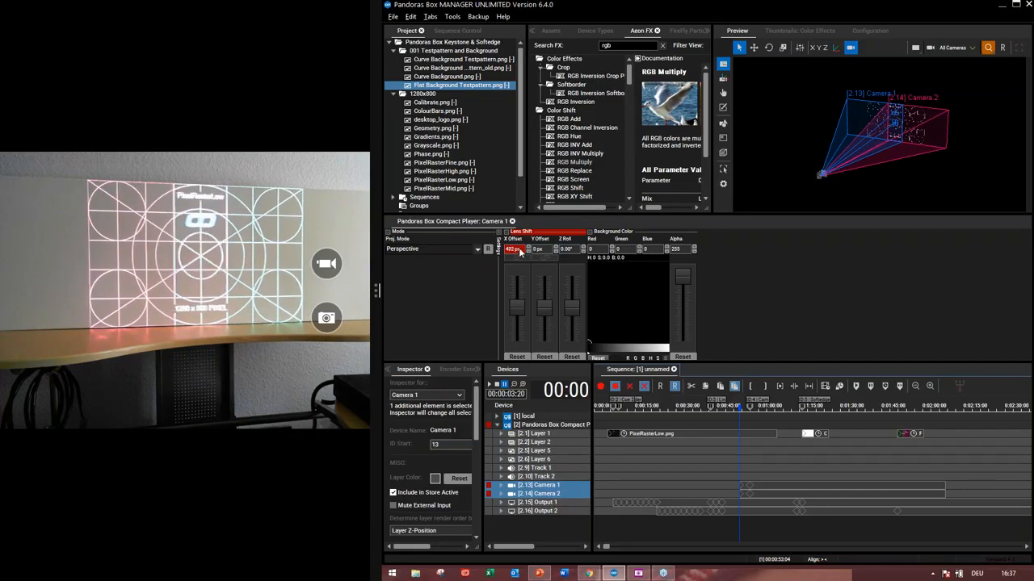
scroll(521, 251, "down", 2)
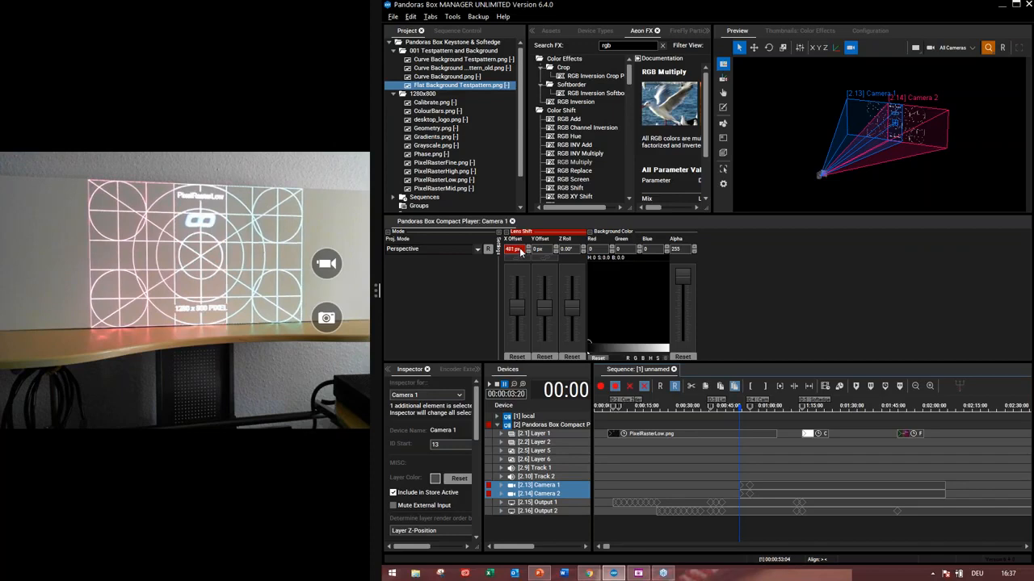
scroll(521, 251, "down", 1)
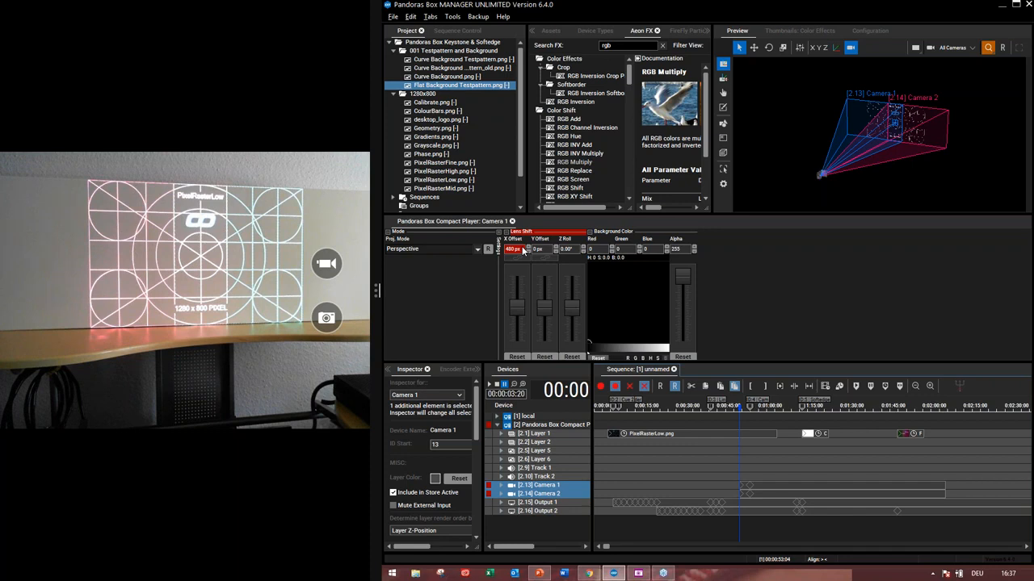
Reset all parameters of Camera 1 and Camera 2.
left_click(853, 151)
left_click_drag(853, 151, 884, 141)
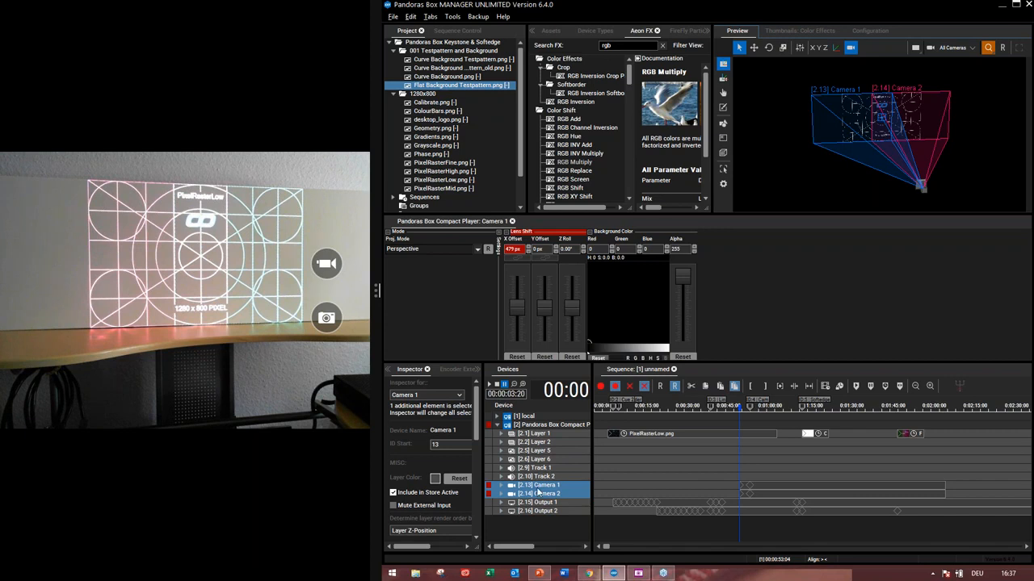
right_click(546, 487)
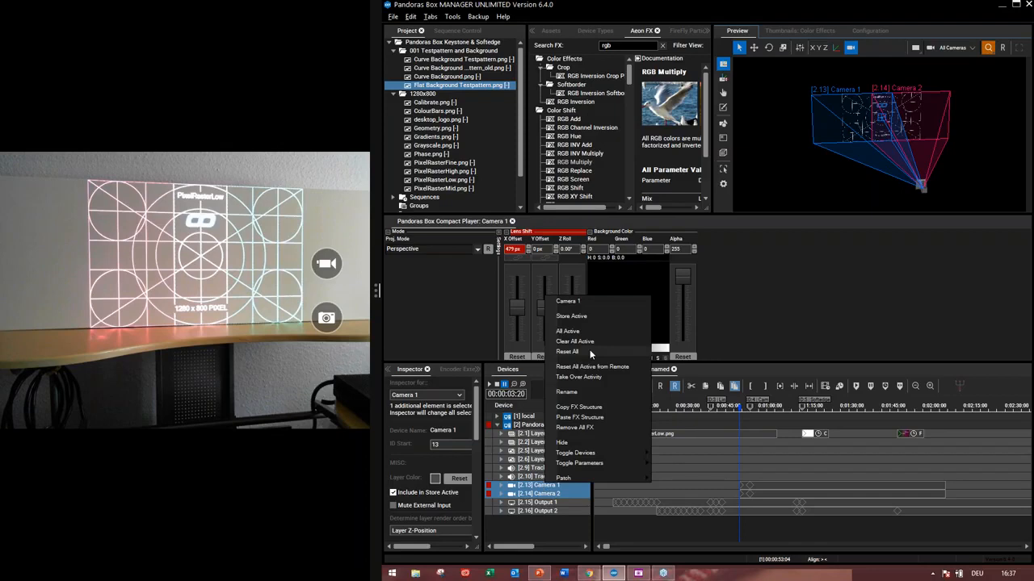
left_click(590, 353)
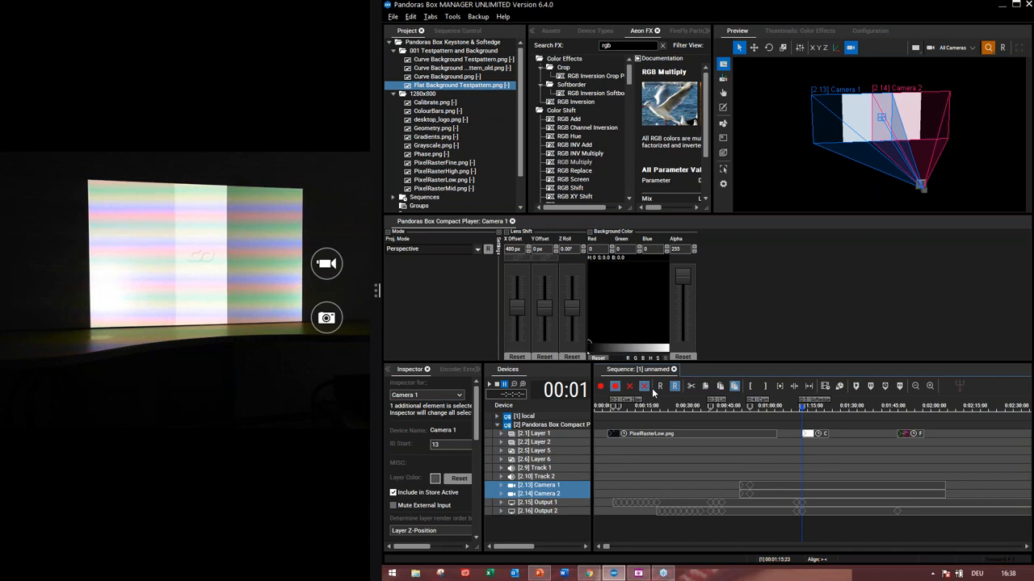
Select Output 1, collapse its Keystone parameters, expand its Softedge parameters and enable Warped.
left_click(552, 507)
left_click(552, 506)
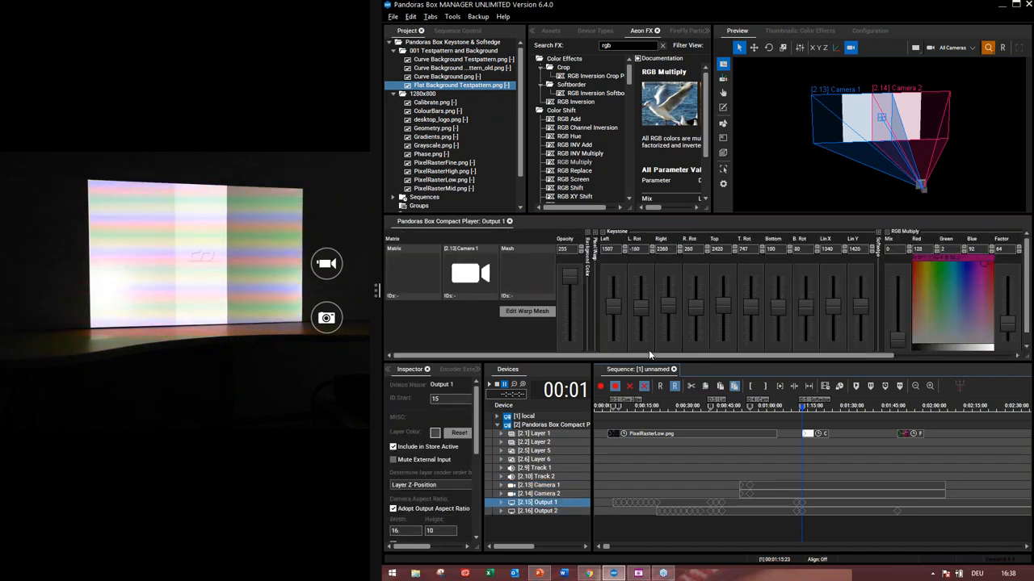
left_click_drag(640, 361, 651, 386)
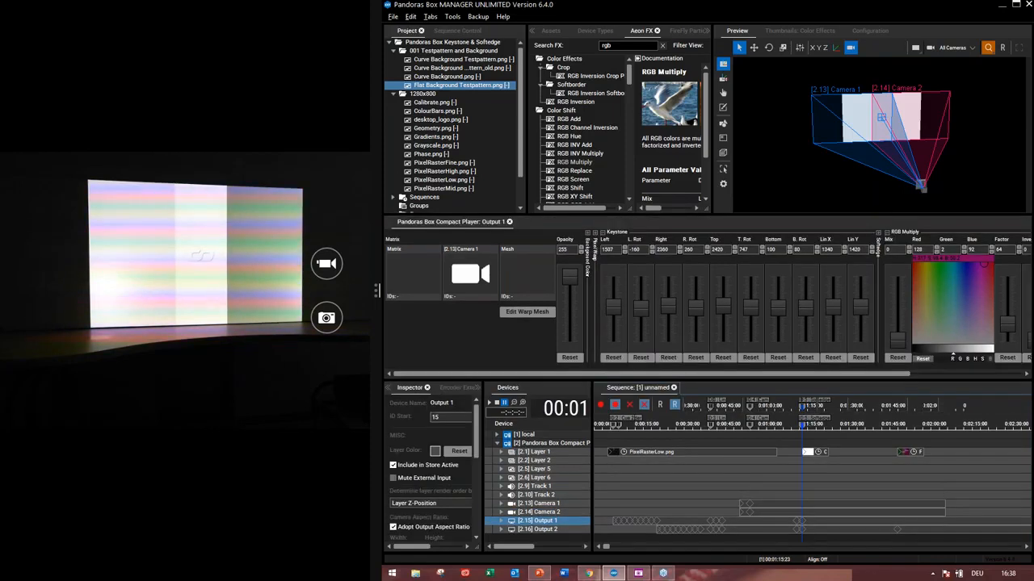
left_click(603, 234)
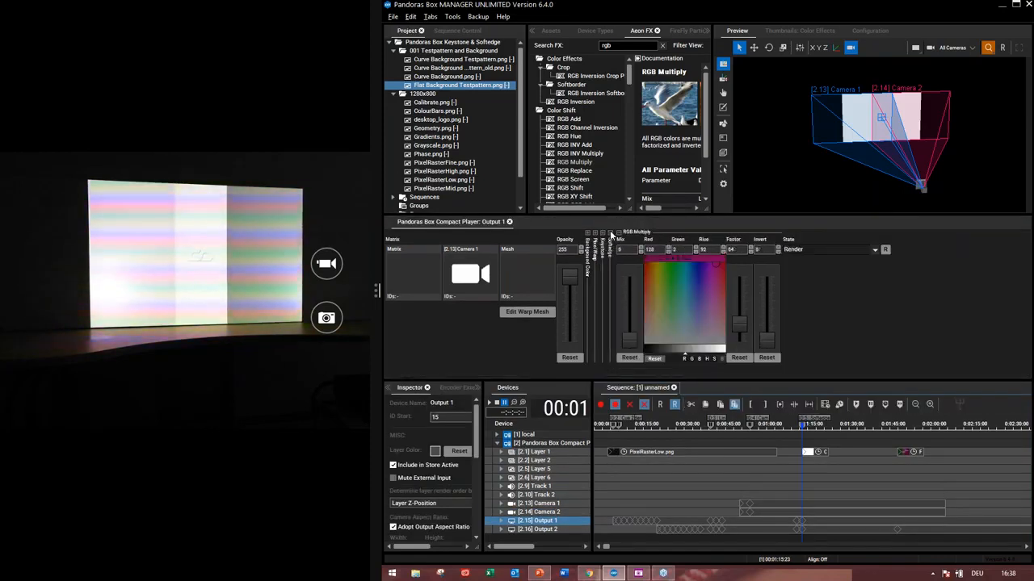
left_click(614, 234)
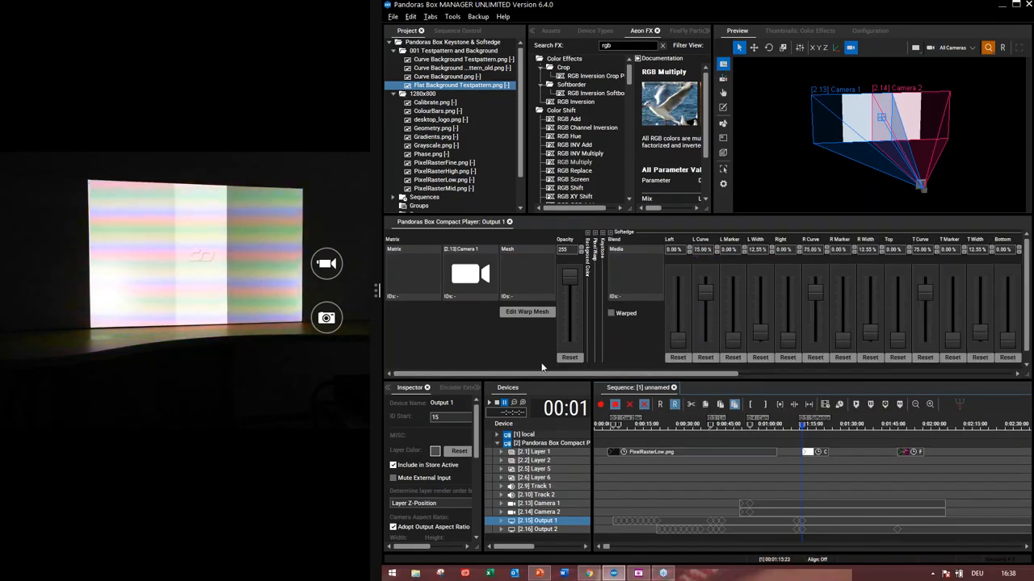
left_click_drag(538, 372, 585, 370)
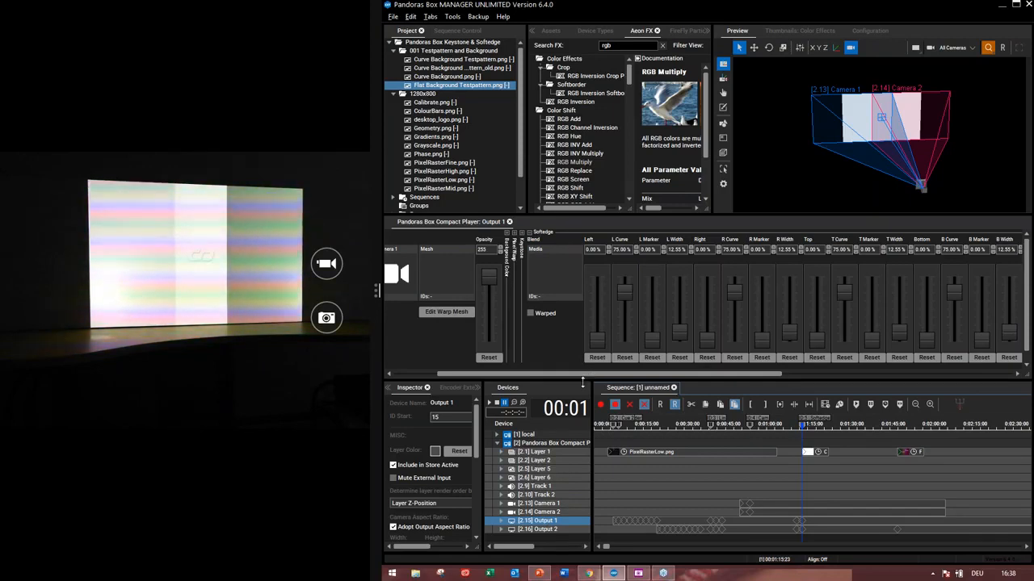
left_click_drag(581, 382, 607, 241)
Try Output 1's softedge with L Marker at 46.66 % and Left at 14.41 %, and reset both values.
mouse_move(653, 337)
left_mouse_down()
mouse_move(654, 299)
mouse_move(642, 307)
left_mouse_up()
left_click_drag(597, 341, 598, 332)
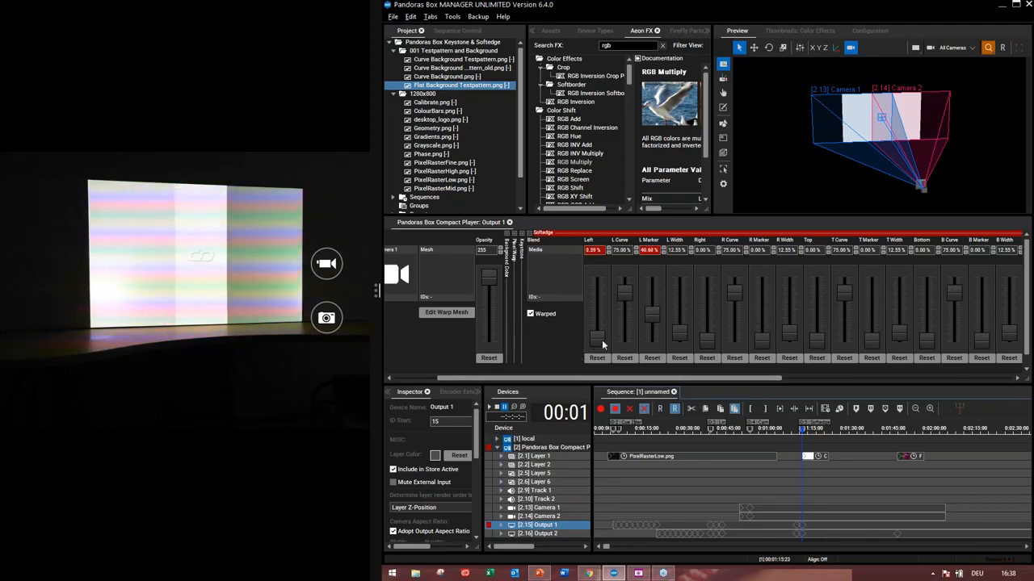
left_click(653, 358)
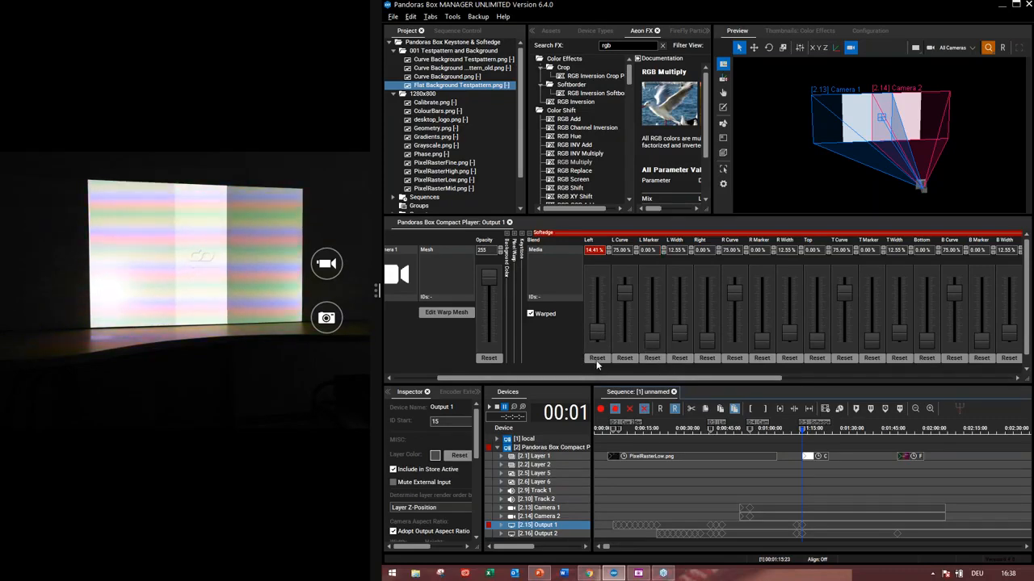
left_click(596, 359)
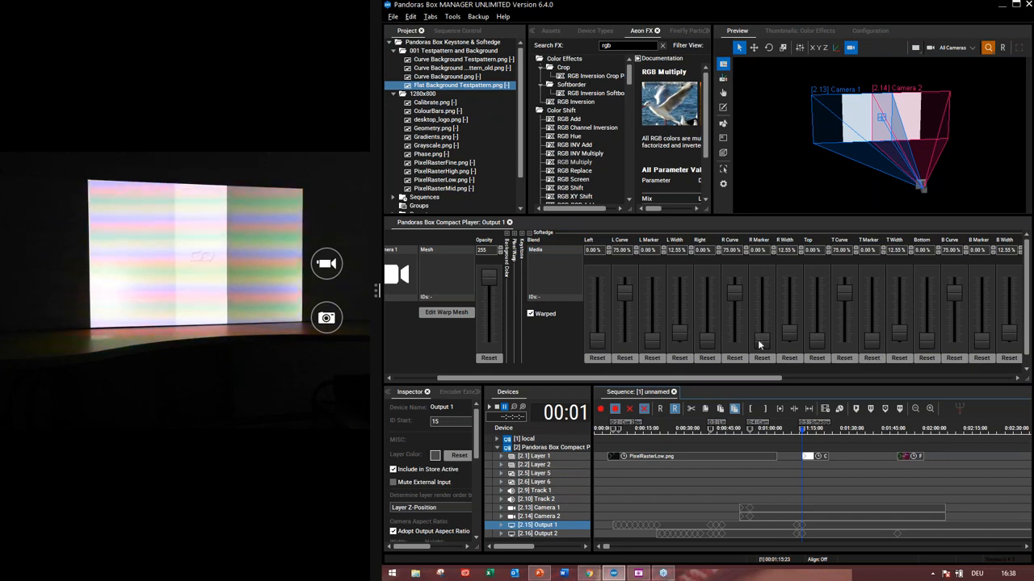
Try Output 1's softedge with R Marker at 46.61 % and Right at 24.58 %, and clear the Right value.
left_click_drag(759, 345, 759, 312)
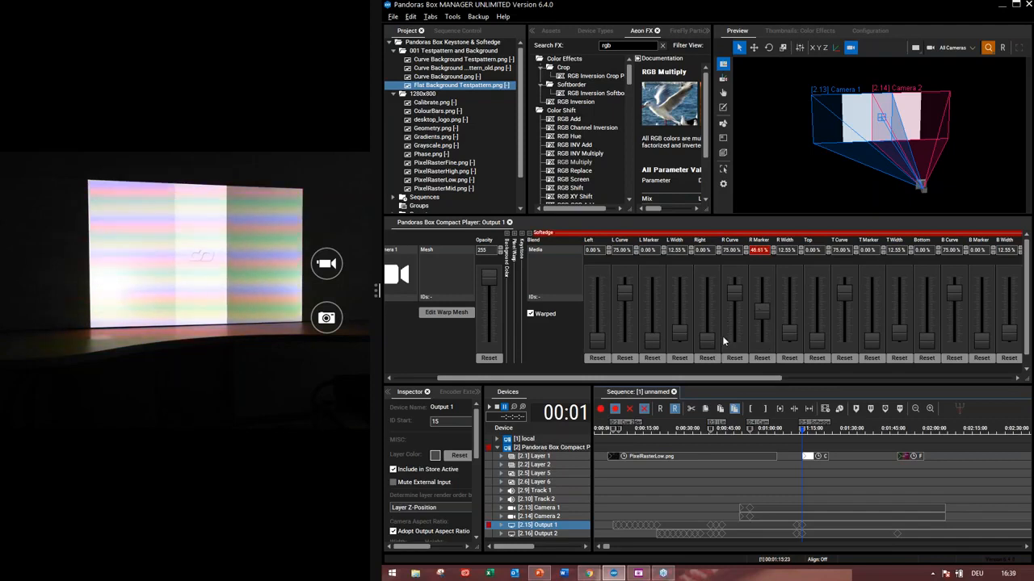
left_click_drag(713, 337, 711, 339)
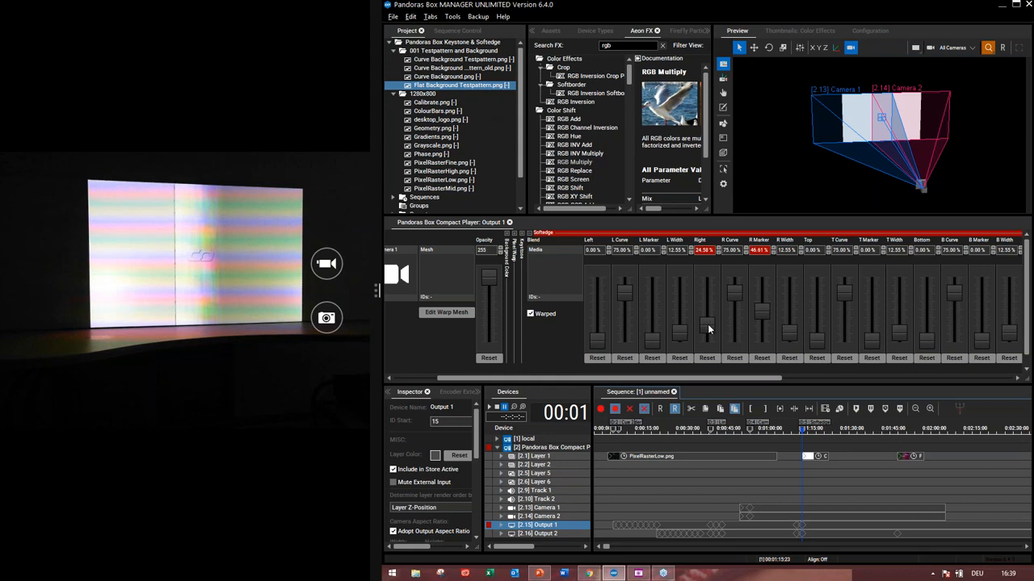
left_click_drag(707, 324, 707, 340)
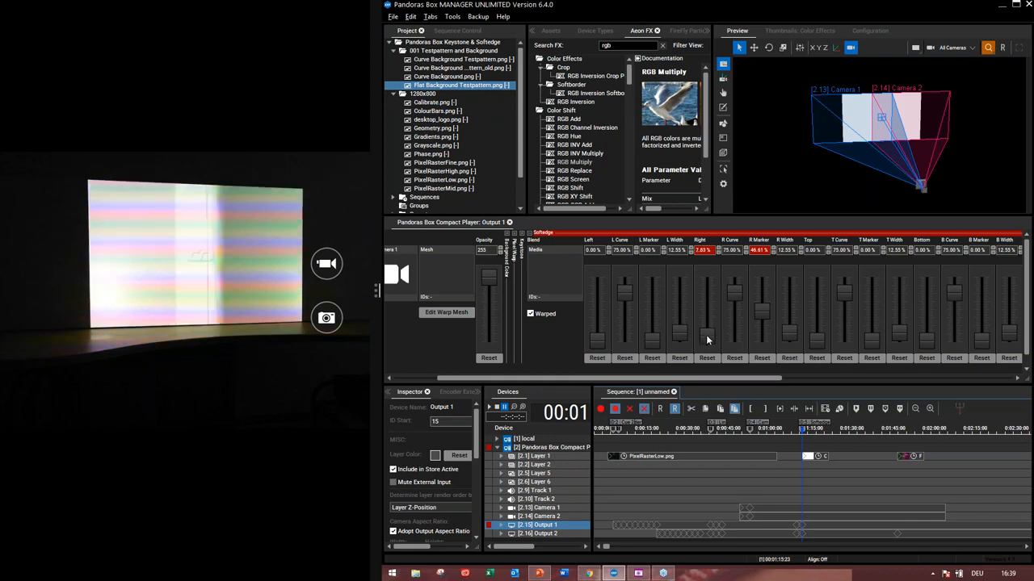
left_click(703, 359)
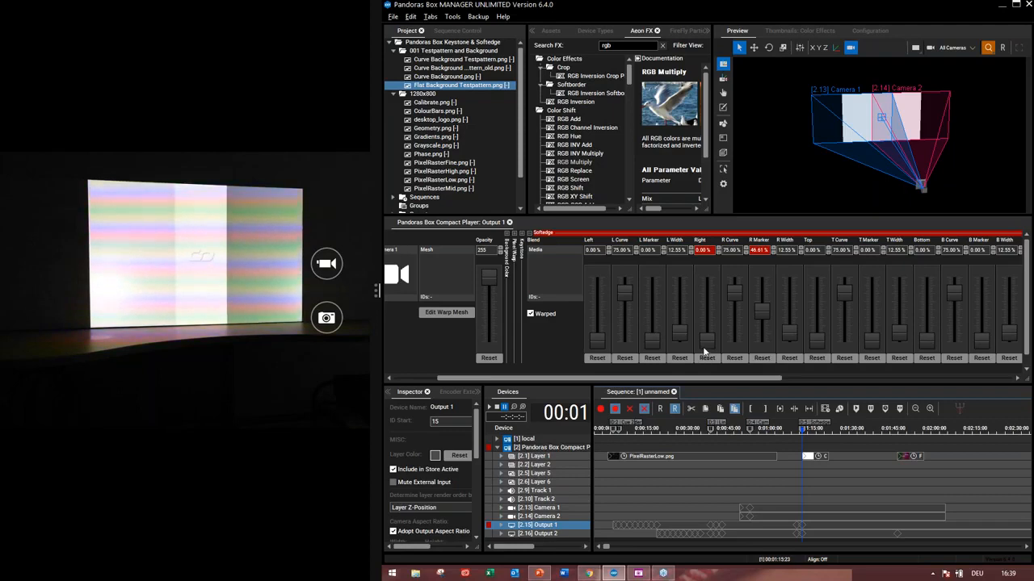
left_click_drag(704, 350, 710, 328)
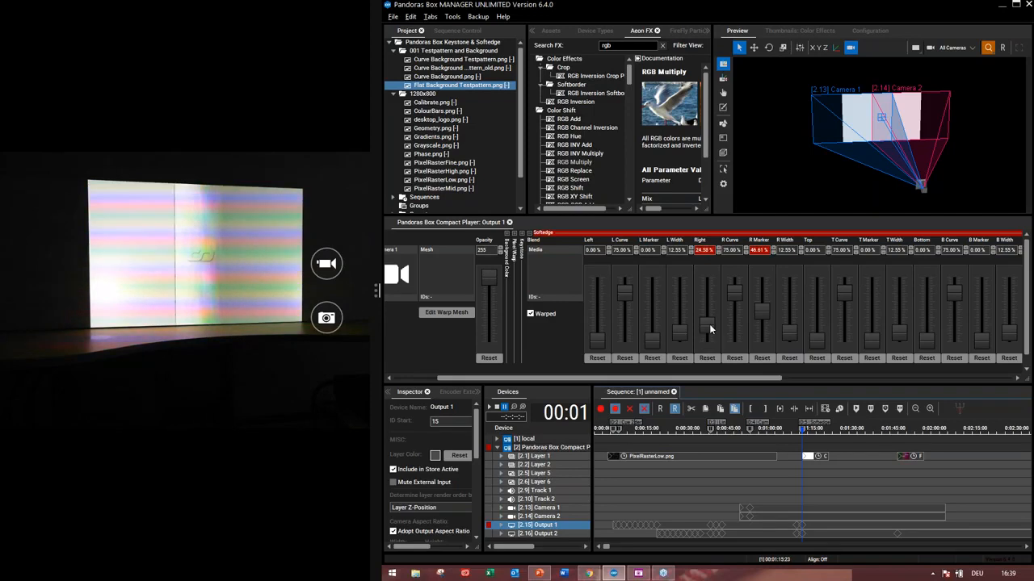
double_click(706, 250)
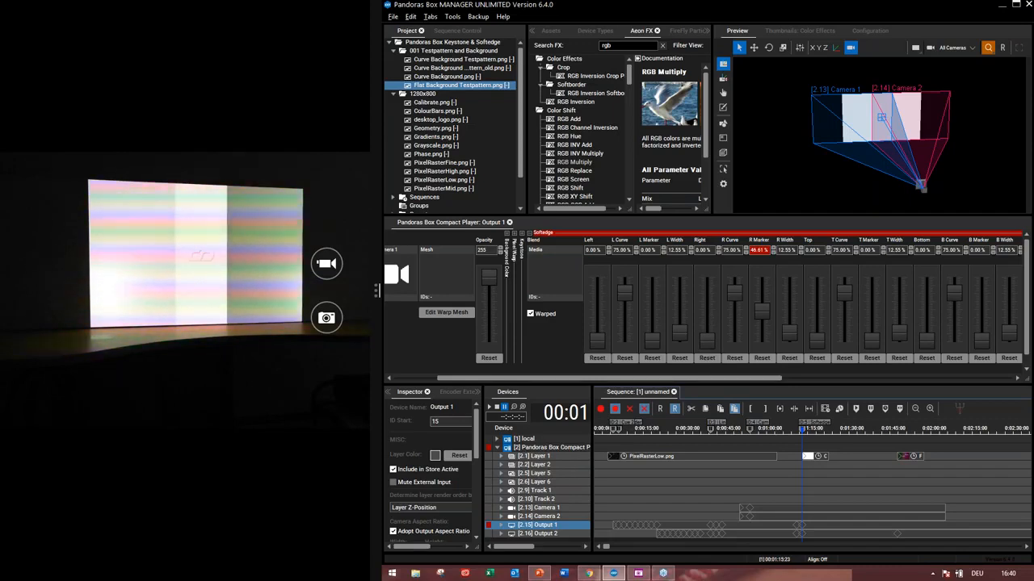
Select Output 2 and collapse its Keystone parameters to reach its Softedge parameters.
left_click_drag(624, 373, 579, 458)
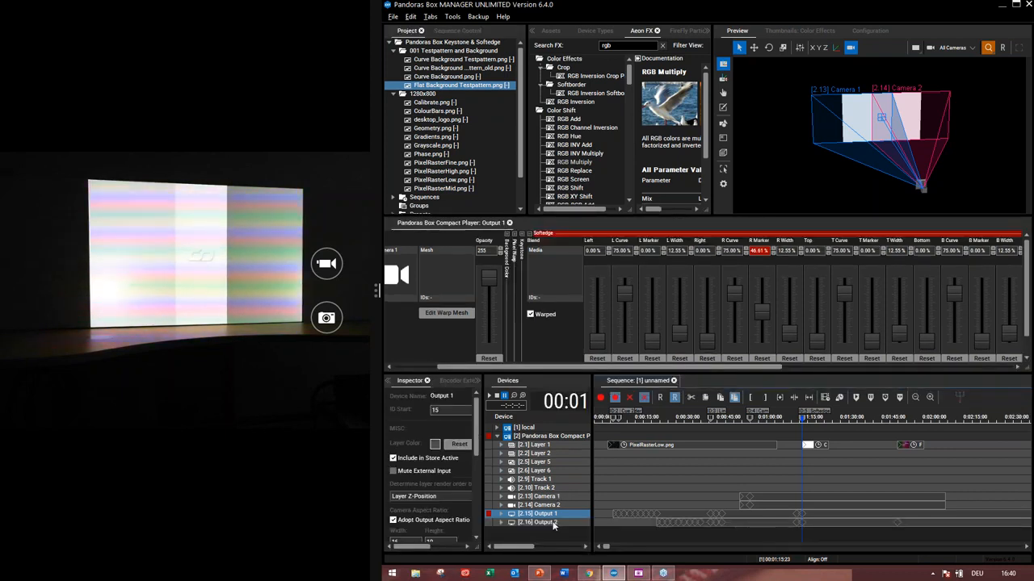
left_click(546, 523)
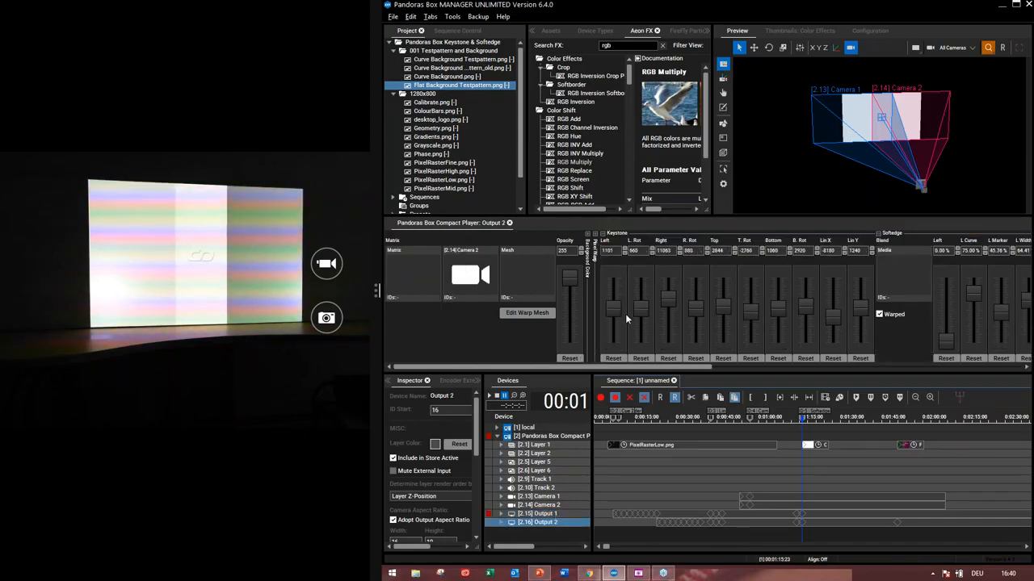
left_click(601, 234)
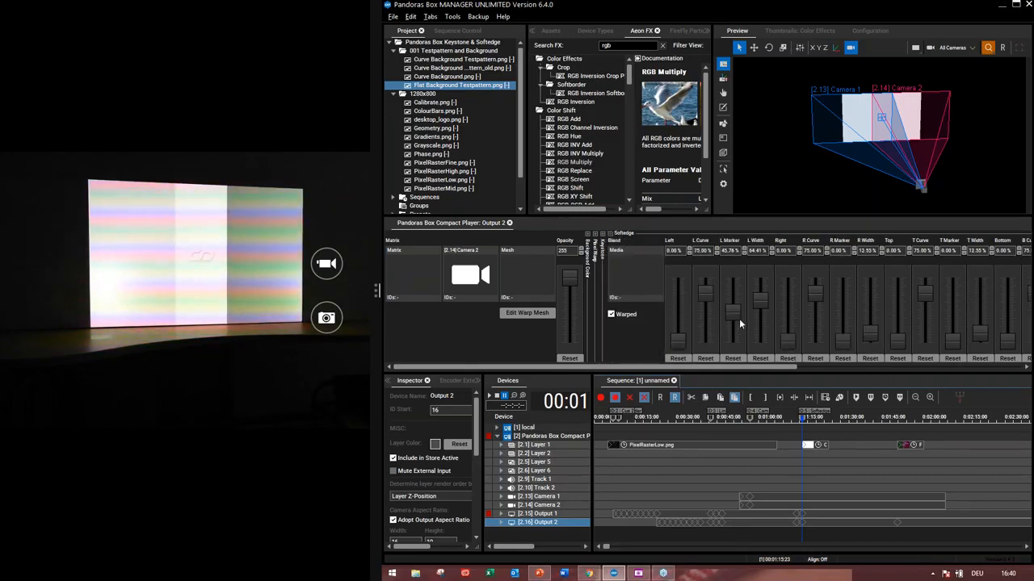
Adjust Output 2's softedge until Left is at 25.02 %, and reset its L Marker and L Width.
left_click_drag(735, 317, 736, 299)
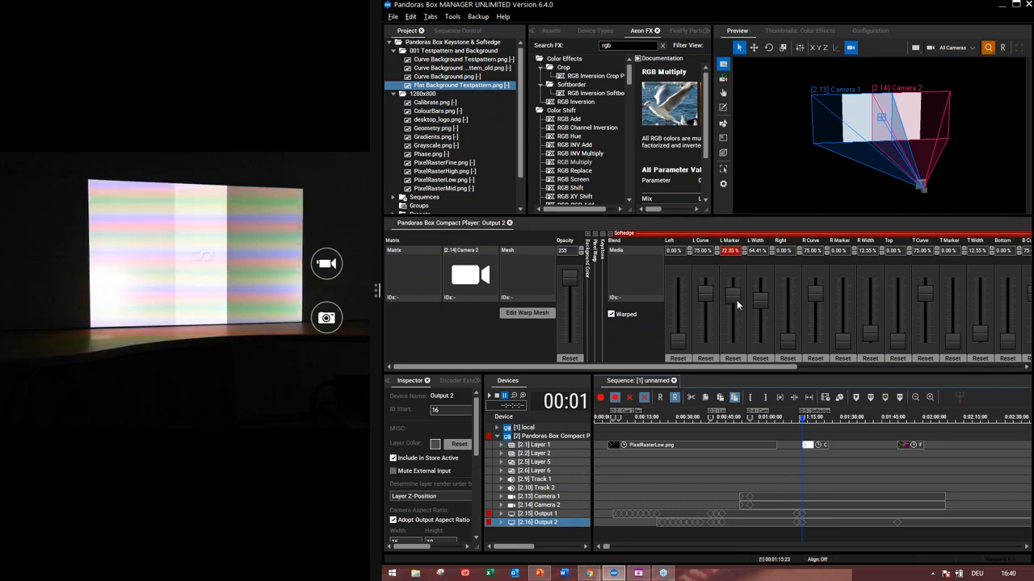
left_click_drag(678, 346, 691, 321)
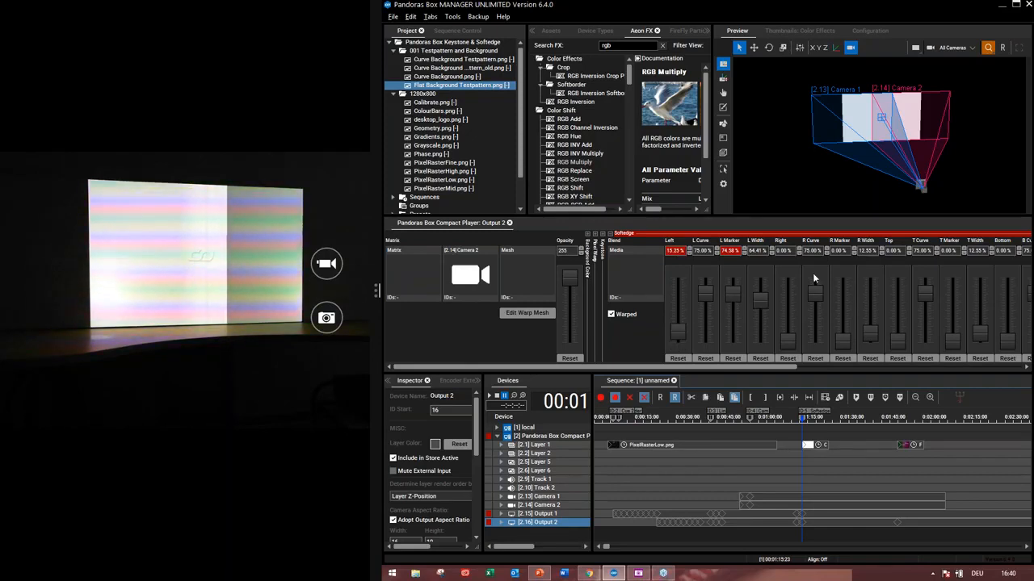
left_click_drag(757, 299, 759, 346)
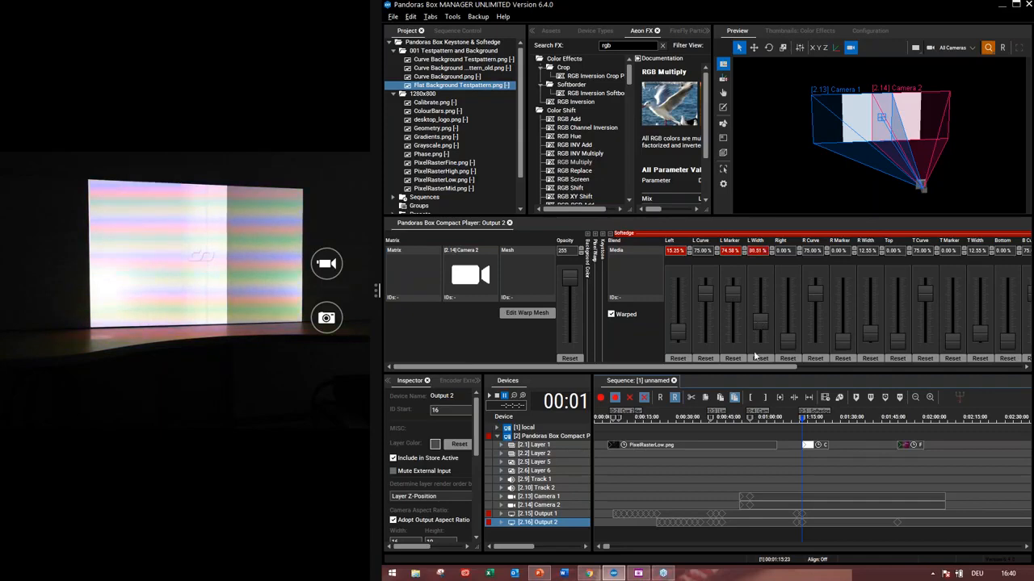
left_click_drag(677, 333, 678, 323)
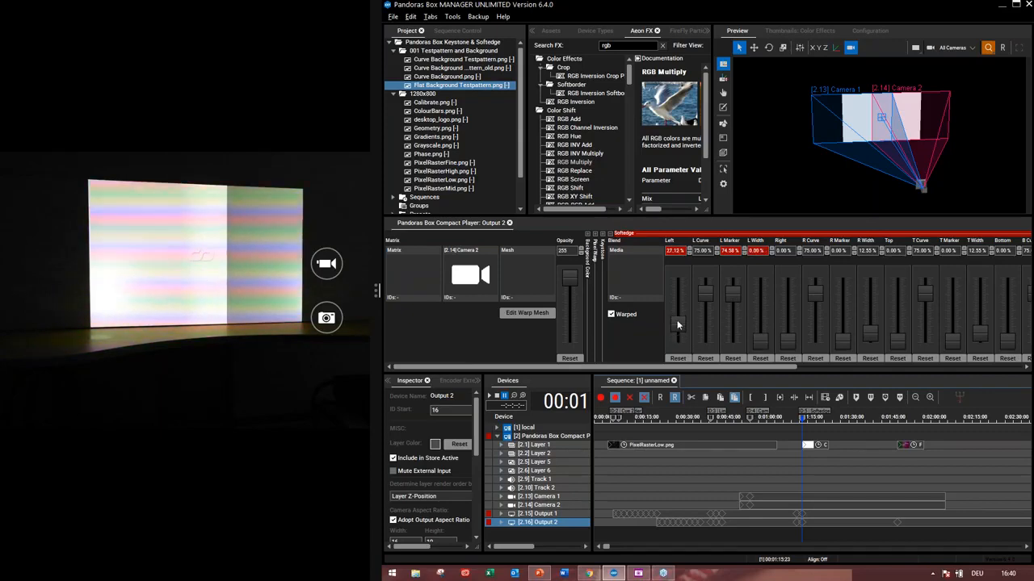
mouse_move(732, 297)
left_mouse_down()
mouse_move(730, 311)
mouse_move(764, 331)
left_mouse_up()
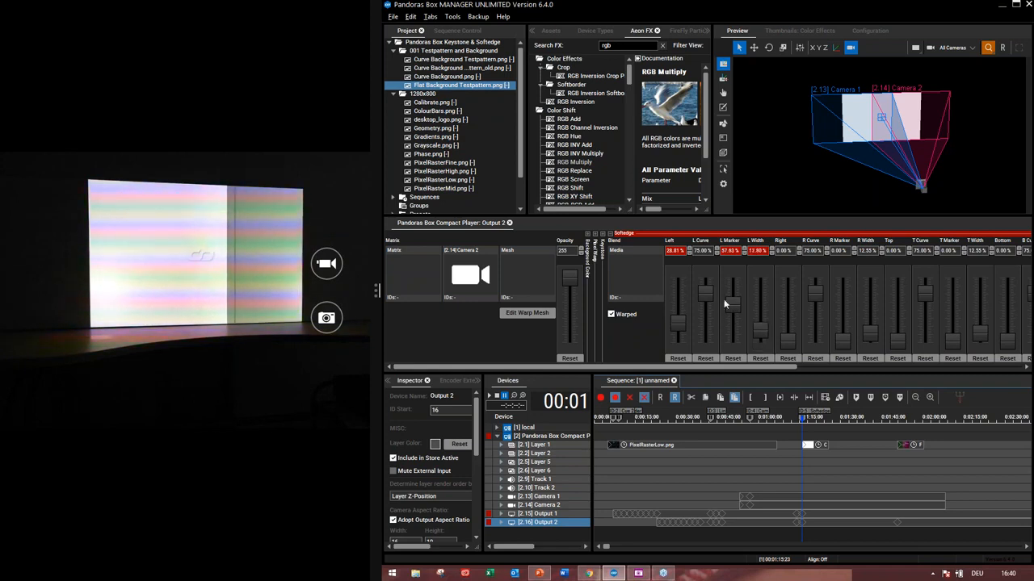
left_click_drag(733, 306, 732, 298)
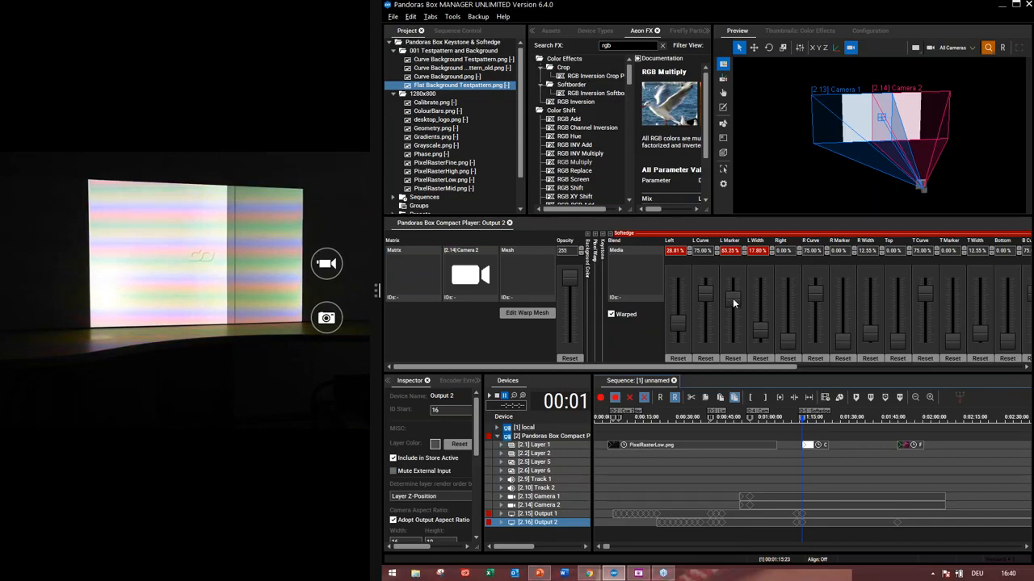
left_click_drag(675, 320, 674, 327)
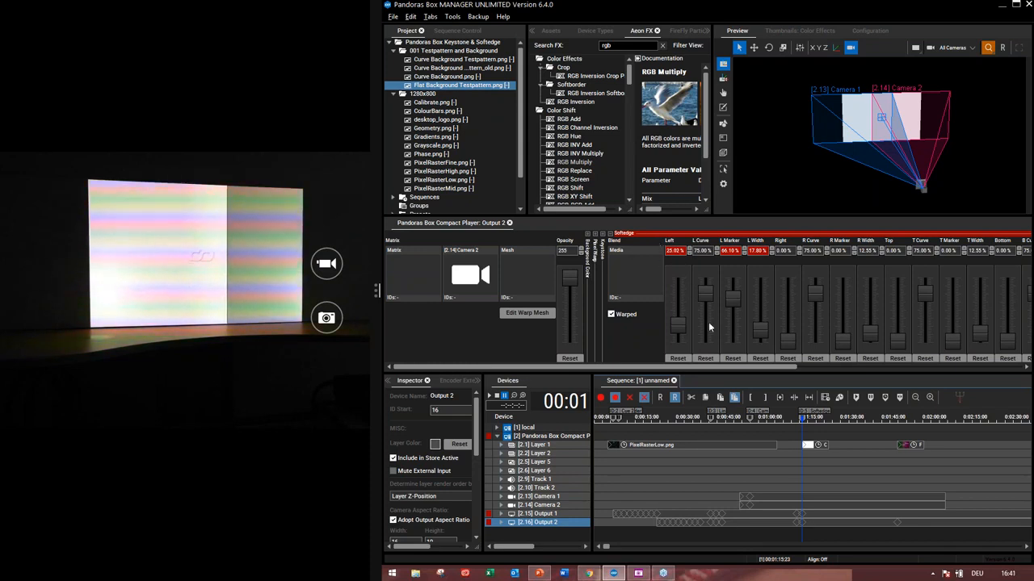
left_click(733, 358)
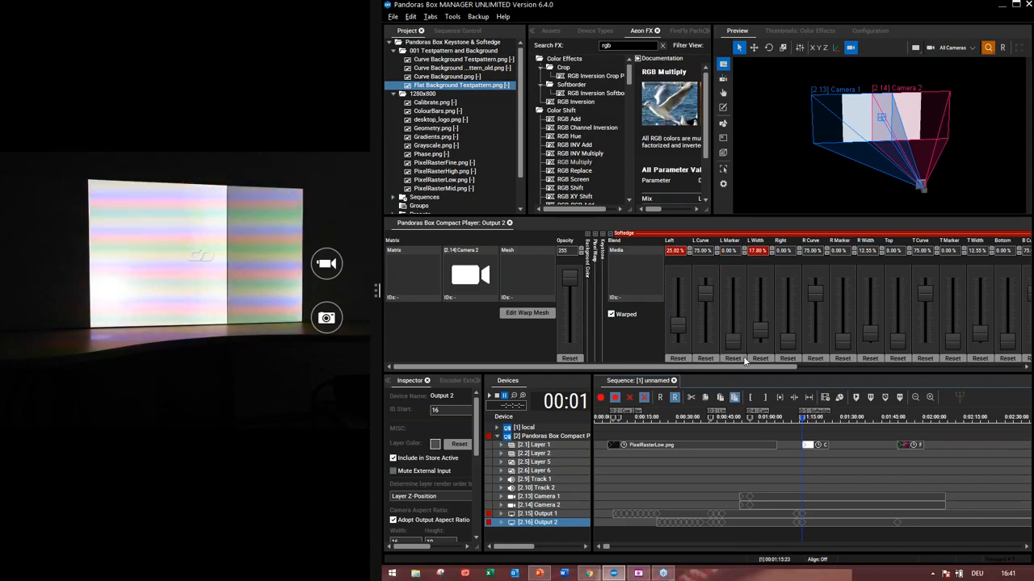
left_click(763, 359)
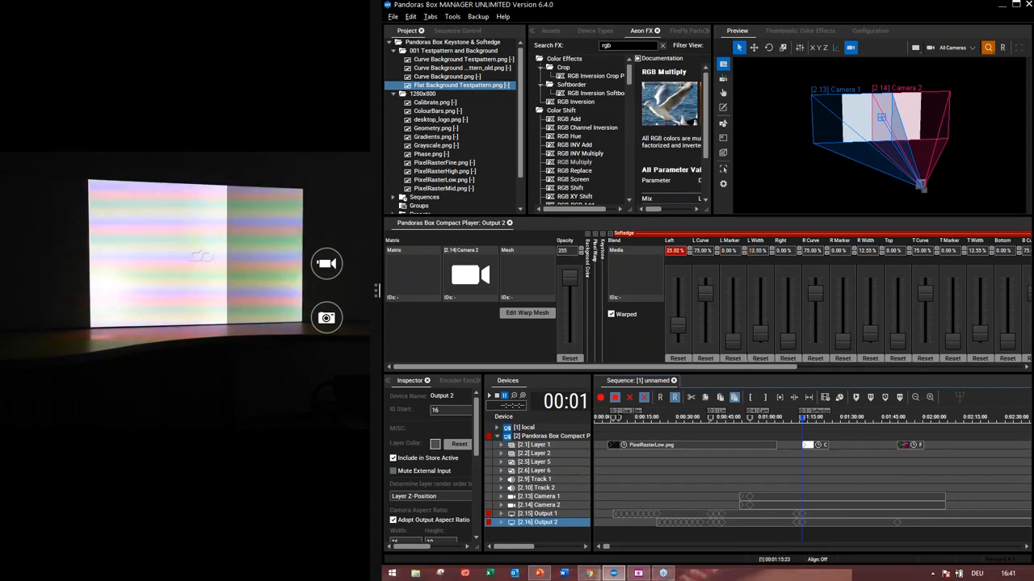
Set Output 1's softedge Right to 24.58 %, reset its R Marker, and store the active values in the sequence.
left_click(552, 514)
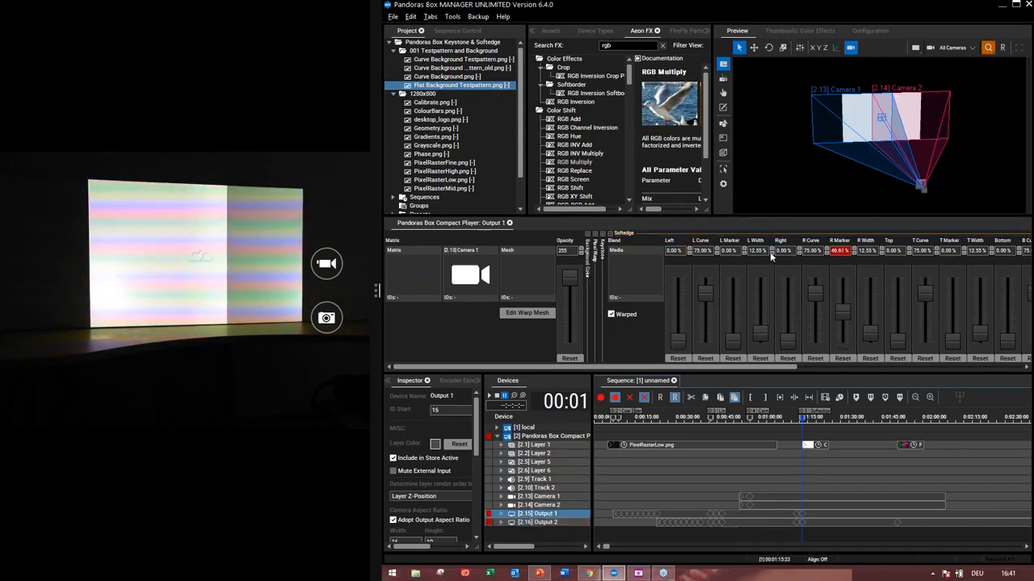
left_click(783, 252)
type("24.58")
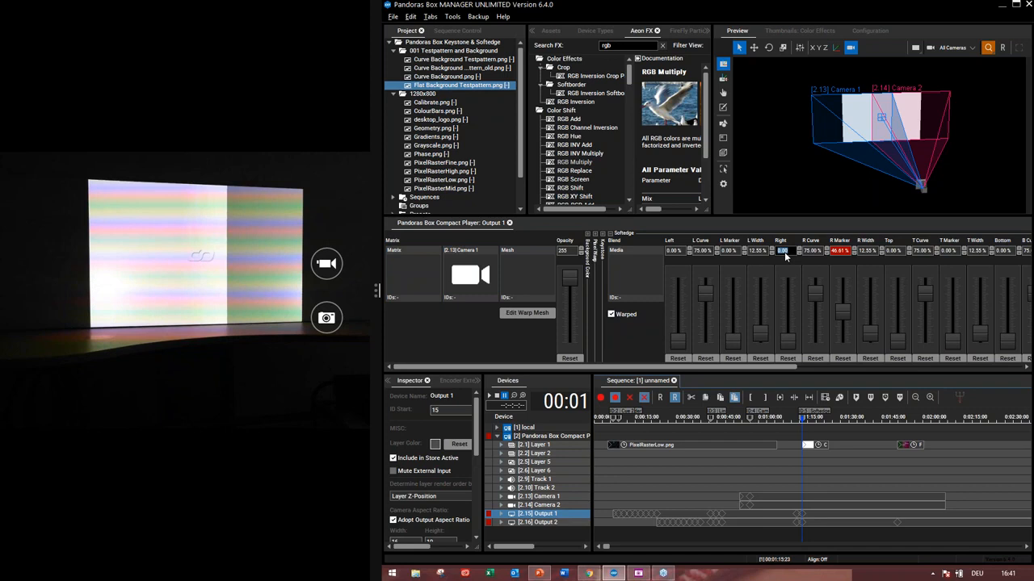
key("Return")
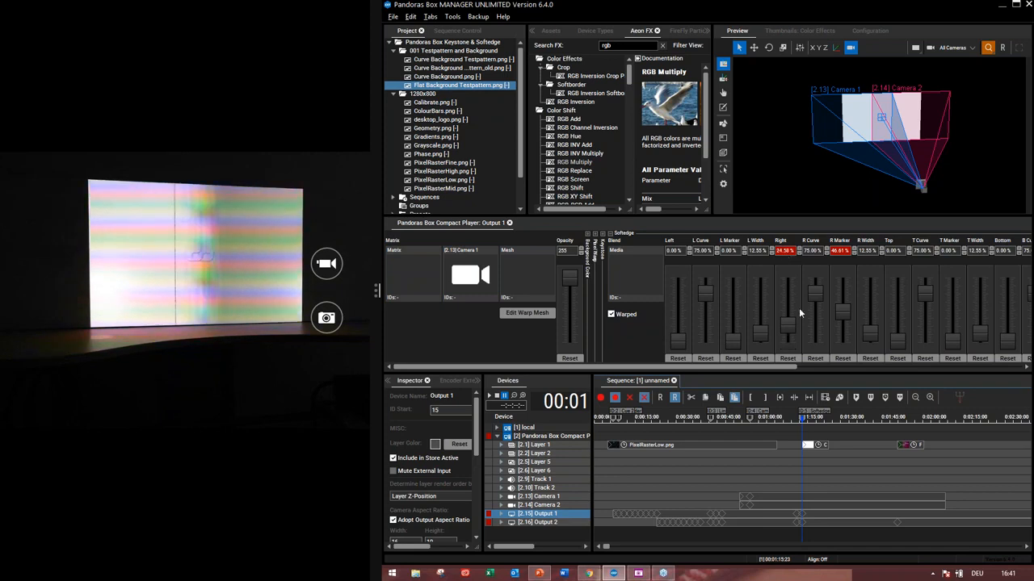
left_click(847, 357)
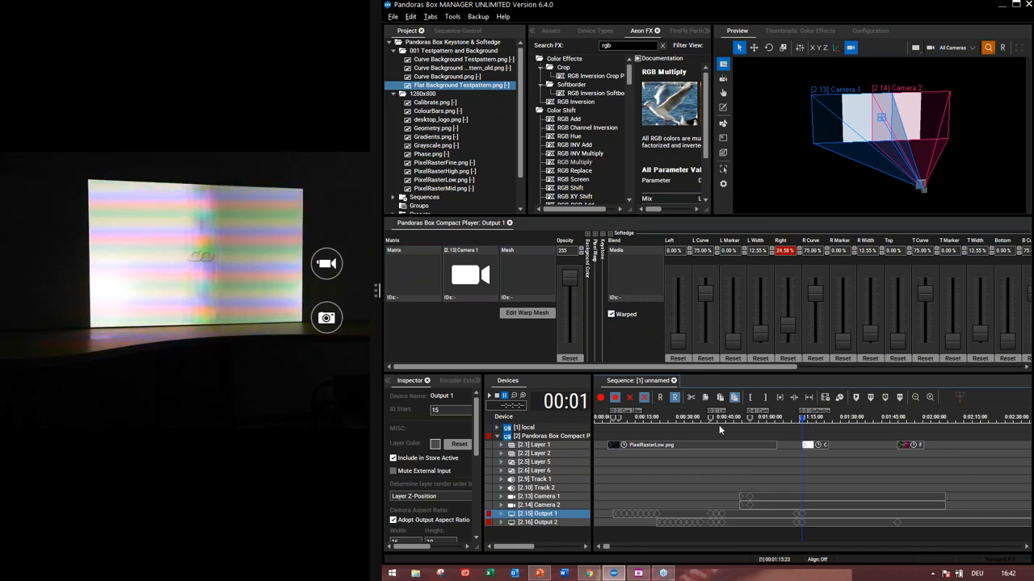
left_click(602, 400)
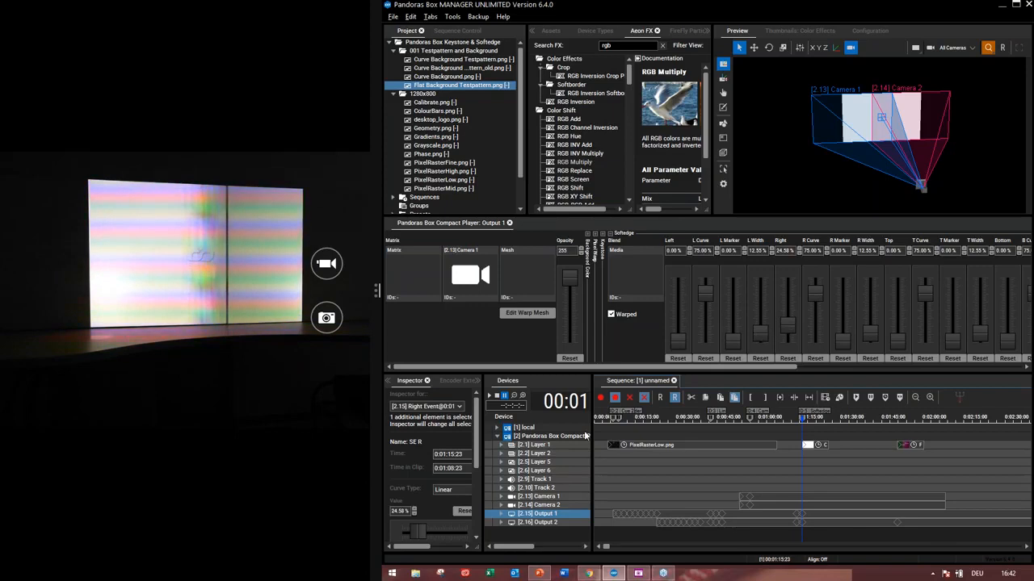
Set Output 2's softedge L Marker to 0.00 % and store the active value in the sequence.
left_click(546, 523)
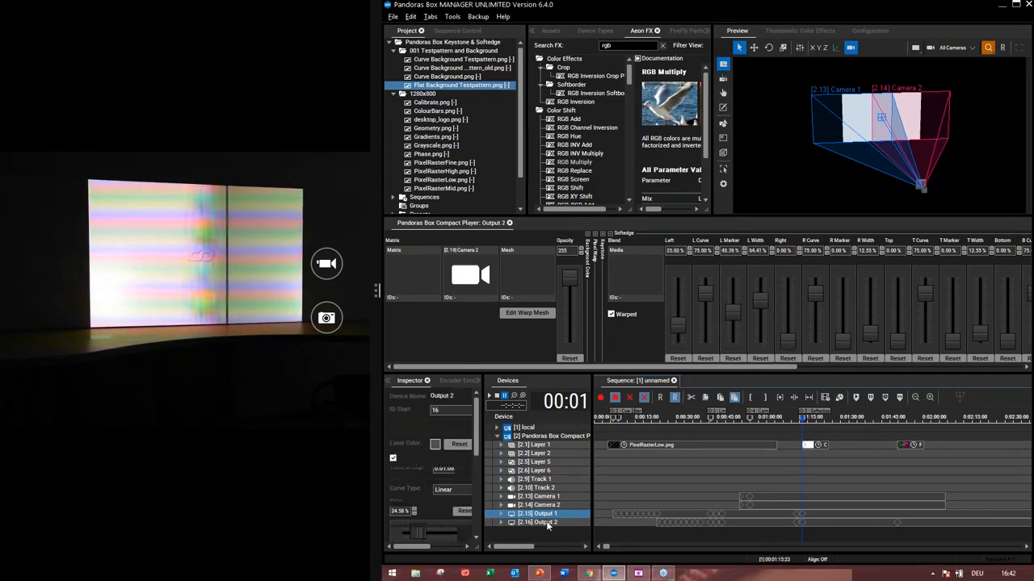
left_click_drag(734, 318, 733, 378)
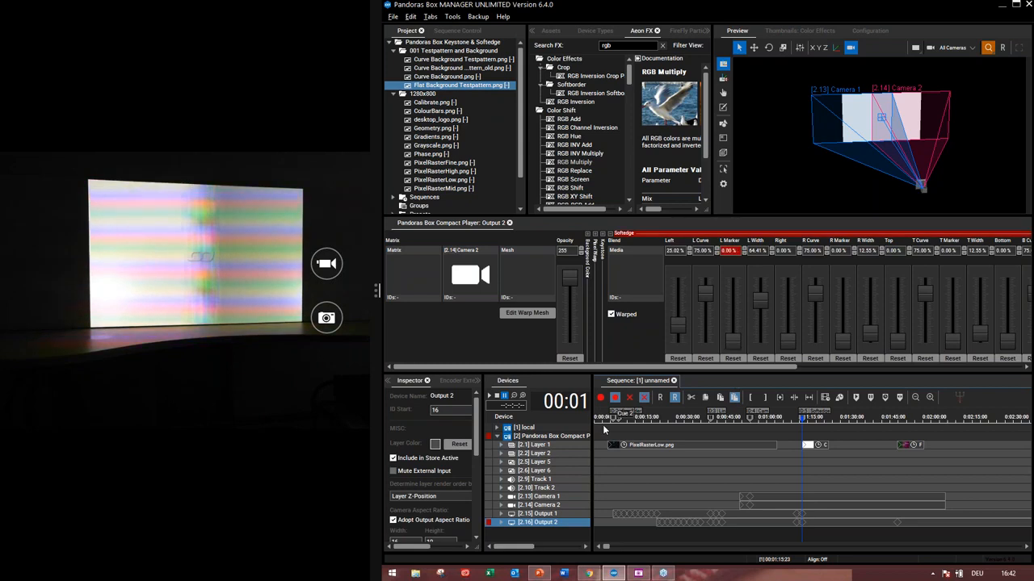
left_click(610, 401)
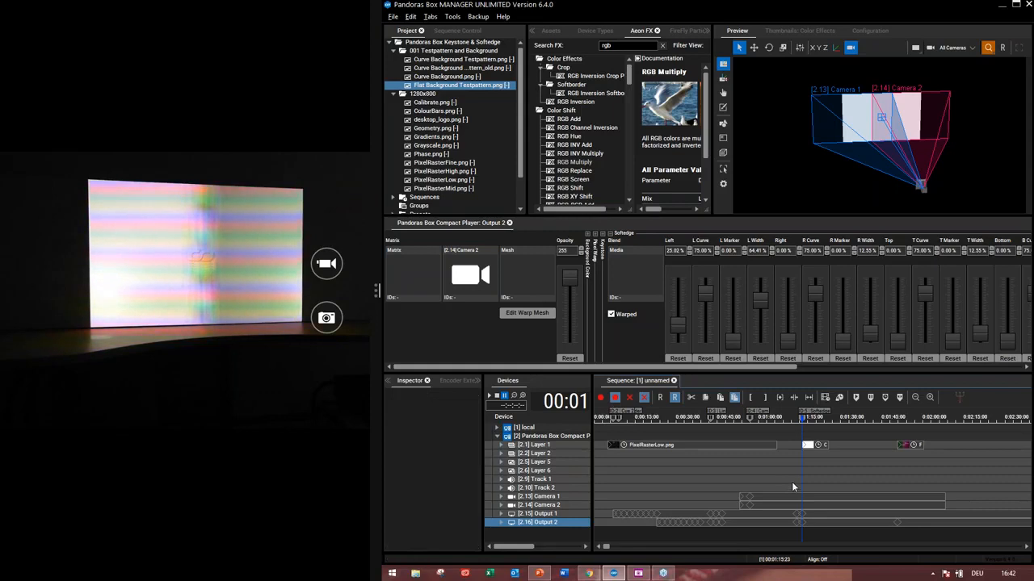
Narrow the Devices area to give the sequence timeline more width.
key("Right")
key("Left")
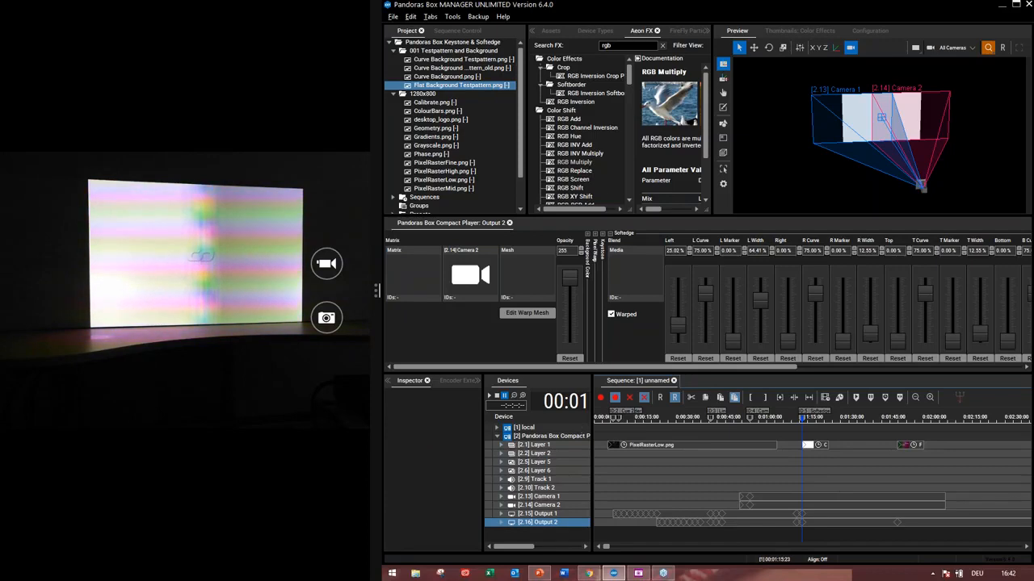
left_click_drag(578, 375, 566, 376)
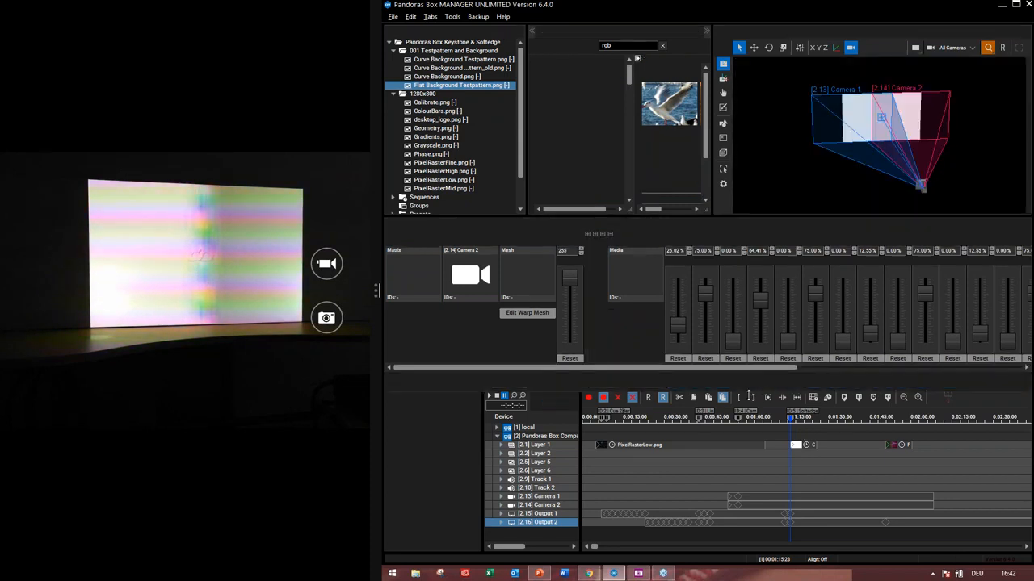
left_click_drag(749, 391, 731, 411)
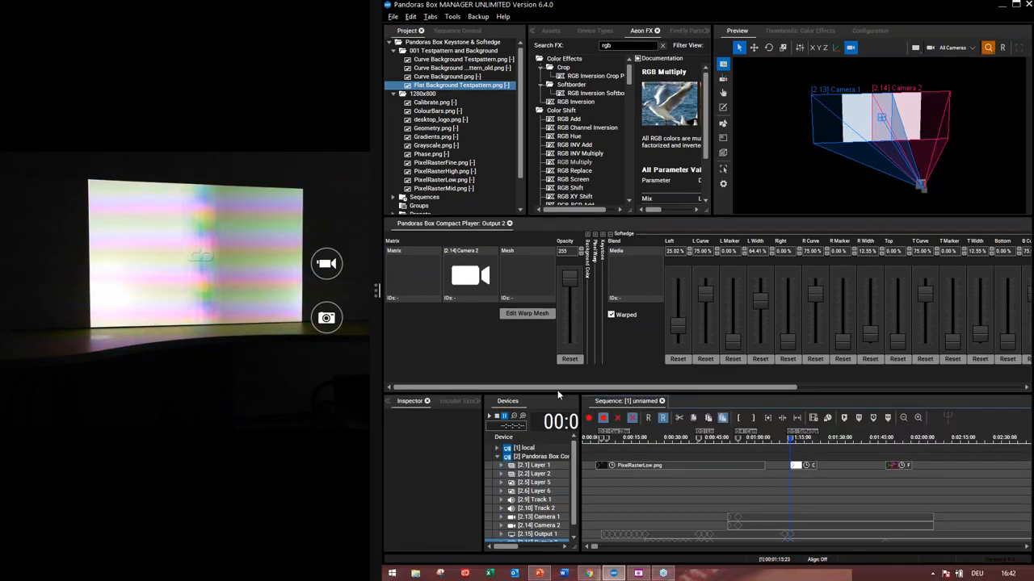
left_click_drag(557, 393, 565, 373)
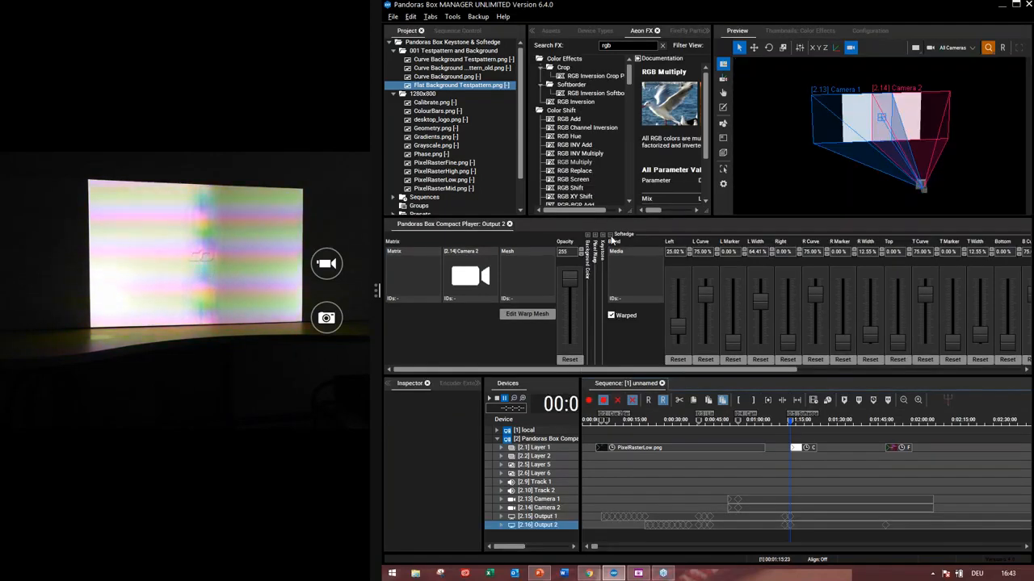
Collapse both outputs' Softedge parameters and set Output 1's RGB Multiply Mix to 255 with a dark colour of Red 49, Green 0, Blue 46.
left_click(612, 239)
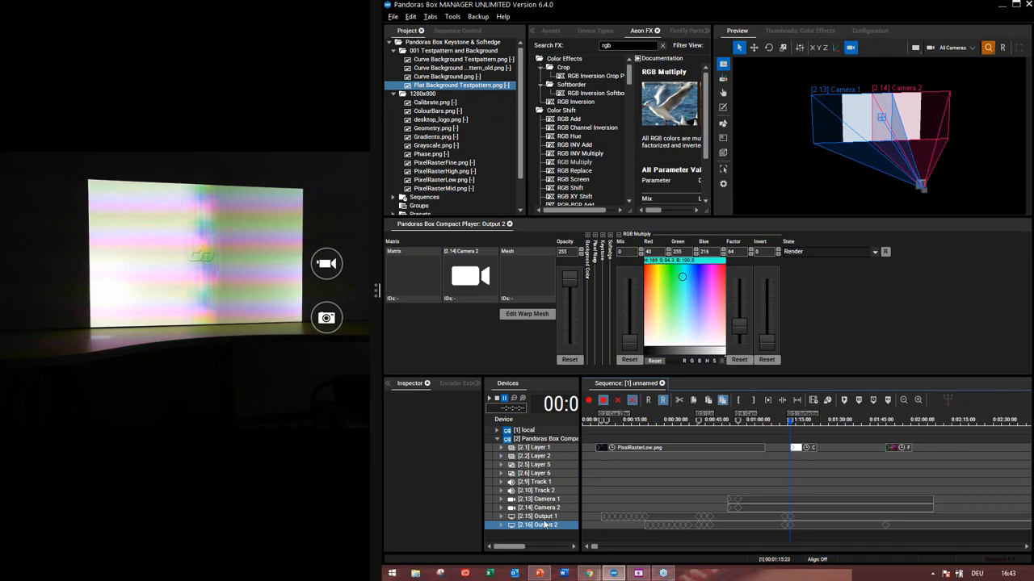
key("Up")
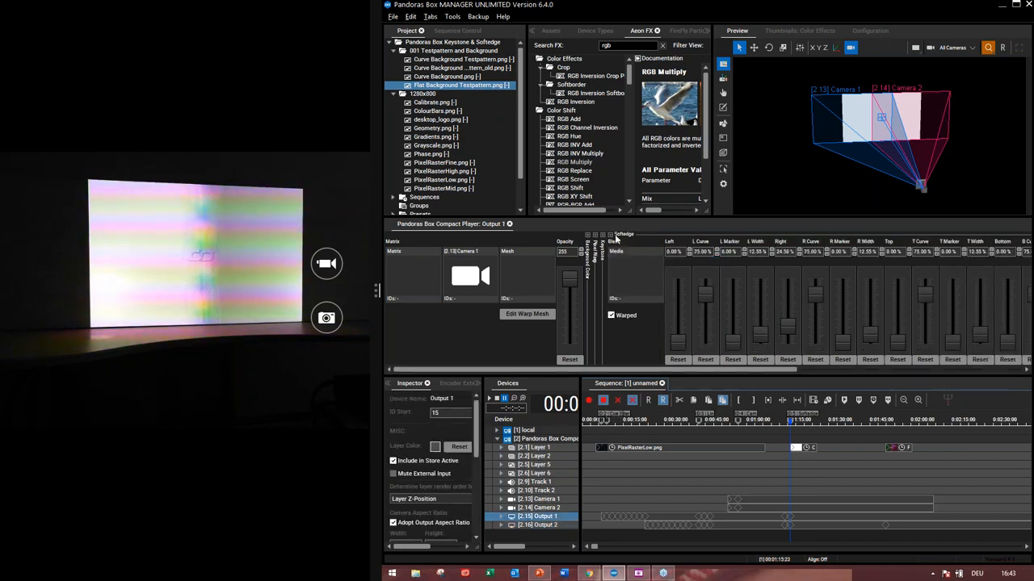
left_click(611, 240)
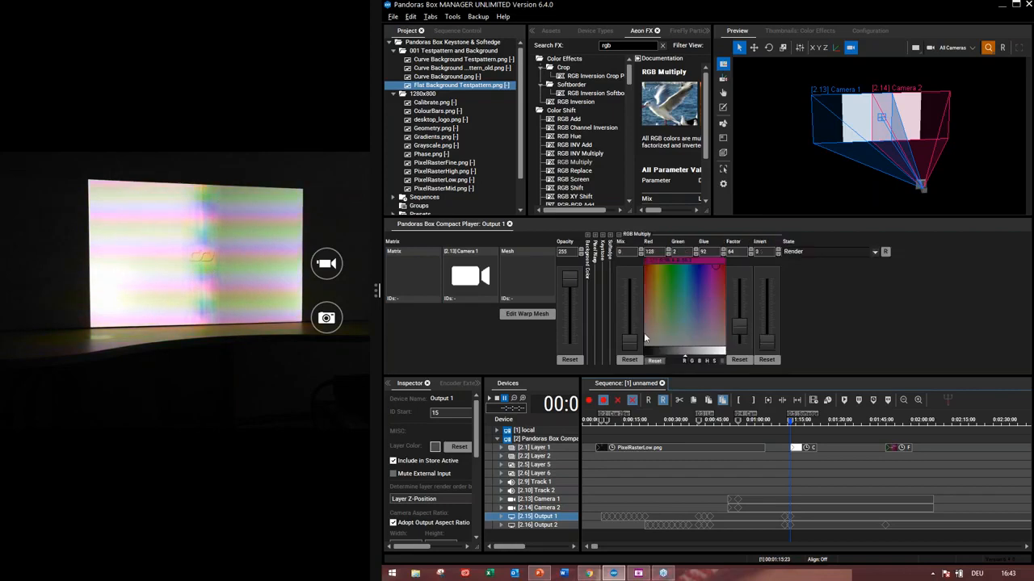
left_click_drag(628, 319, 627, 274)
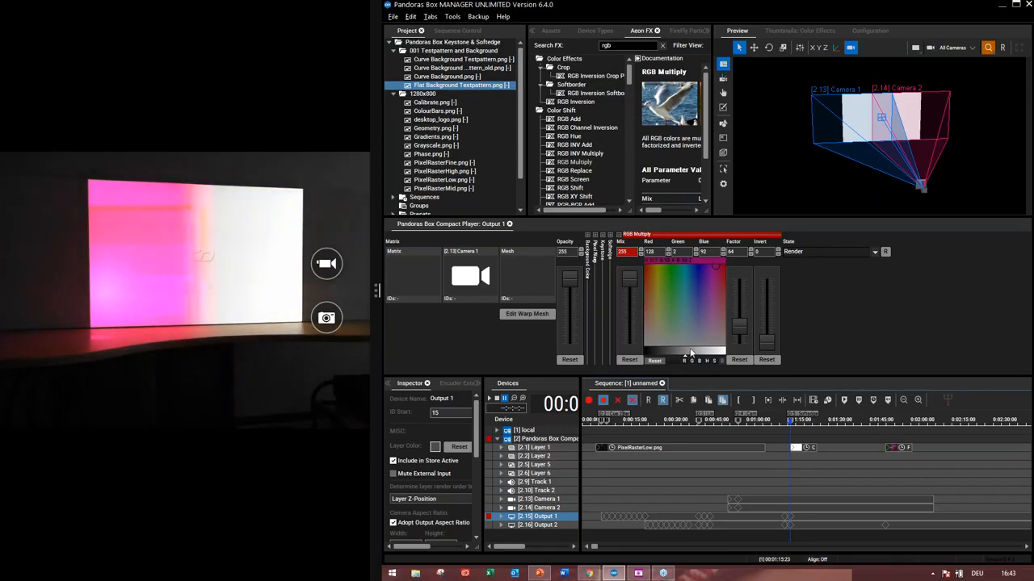
left_click_drag(685, 351, 655, 353)
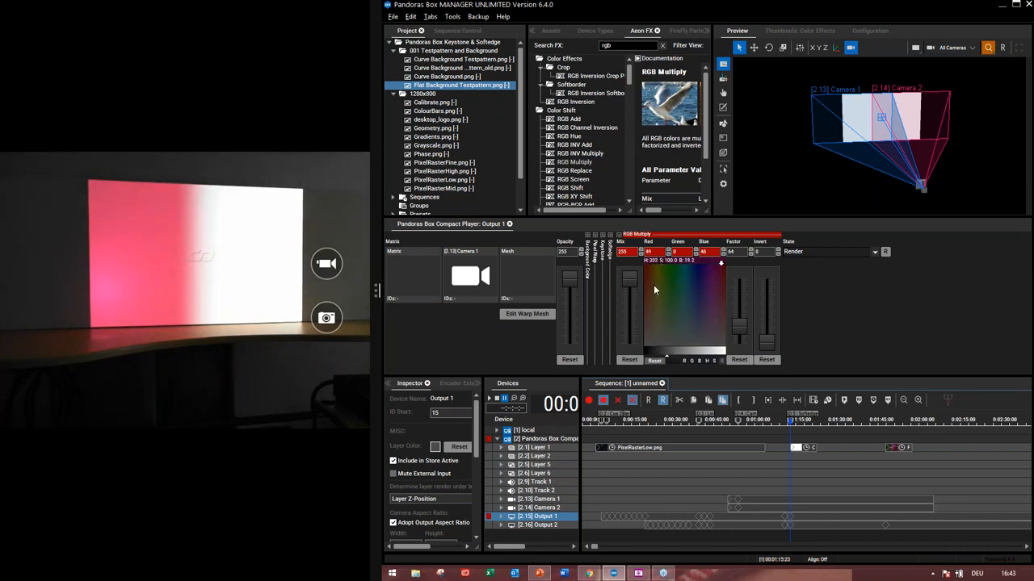
Set Red, Green and Blue of Output 1's RGB Multiply effect to 255 each.
left_click_drag(660, 259, 667, 255)
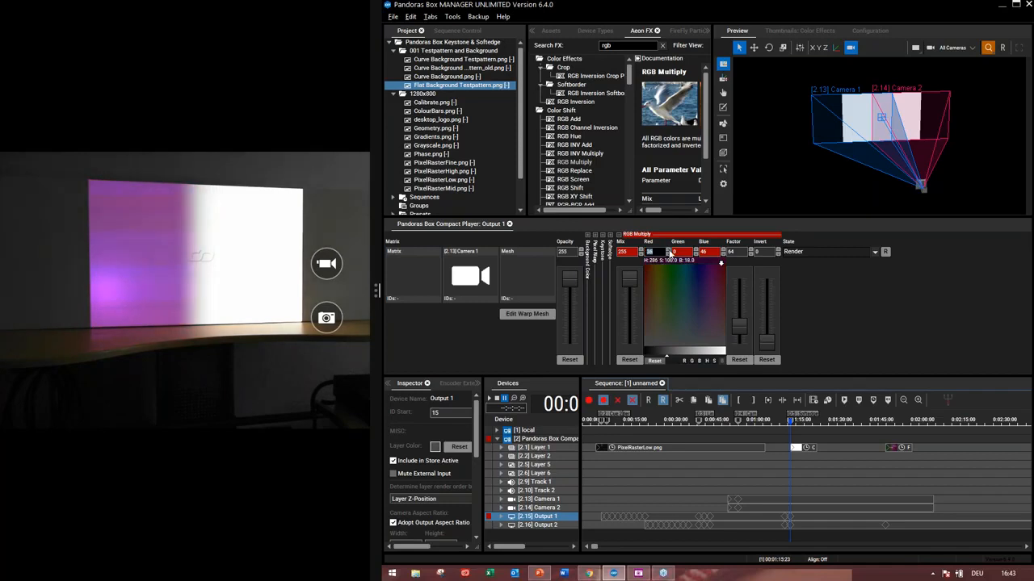
left_click(691, 356)
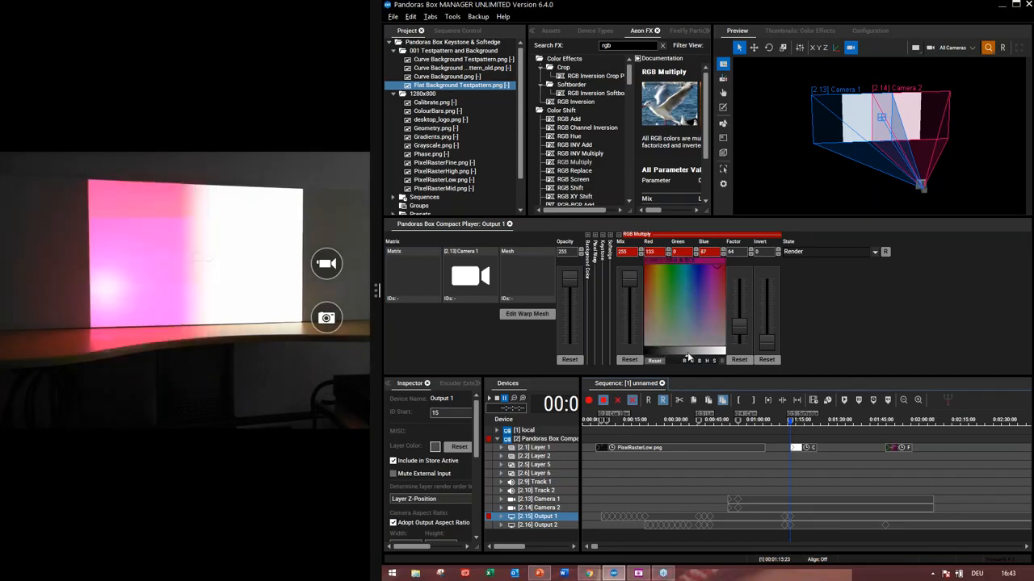
left_click(652, 252)
type("2")
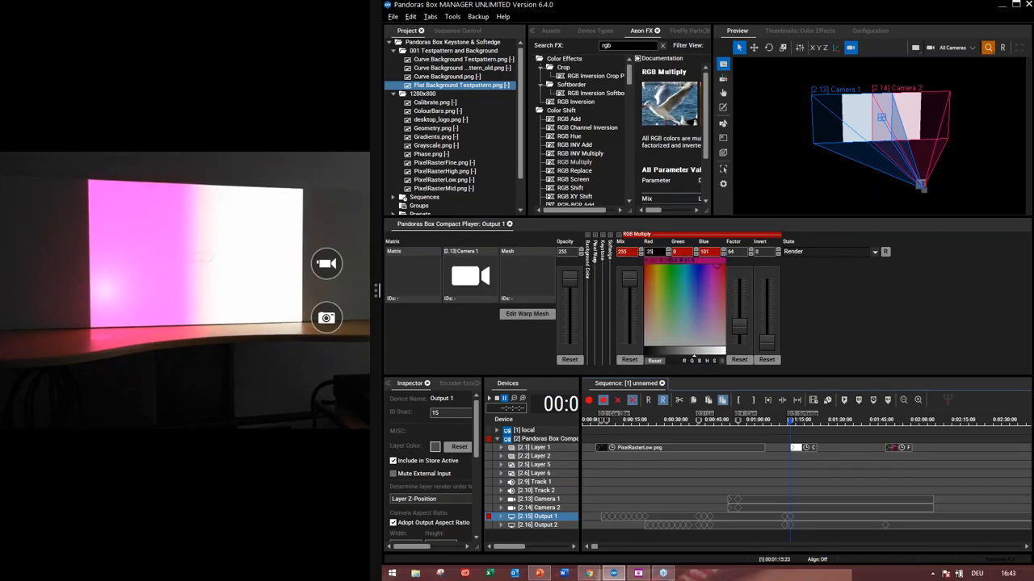
type("55")
key("Return")
left_click(686, 253)
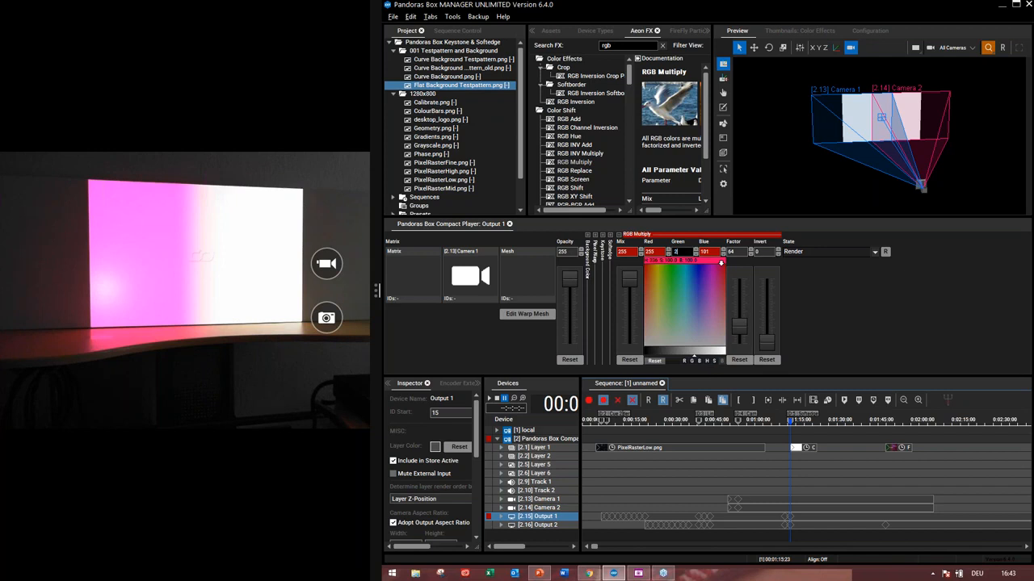
left_click(705, 253)
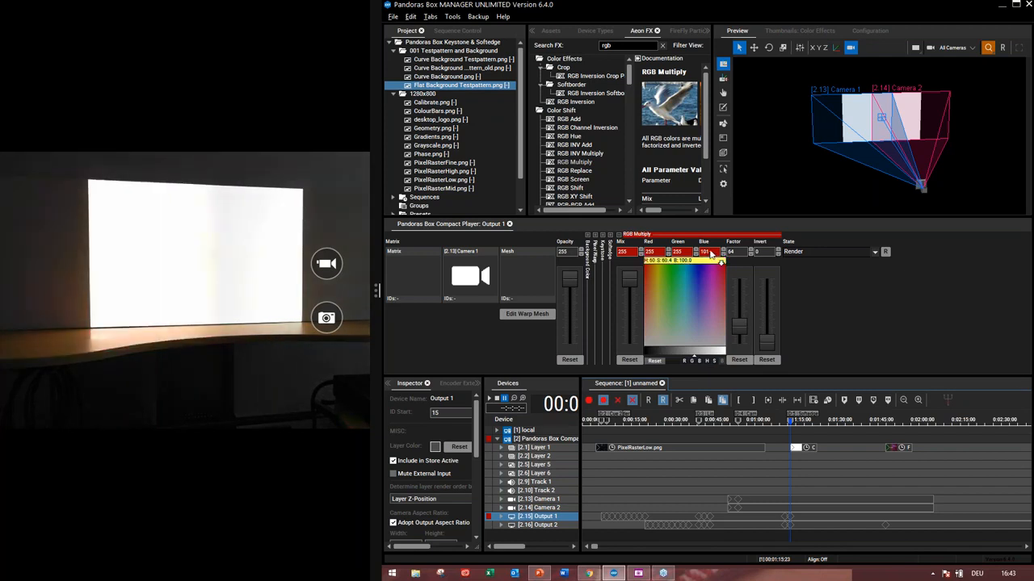
type("2")
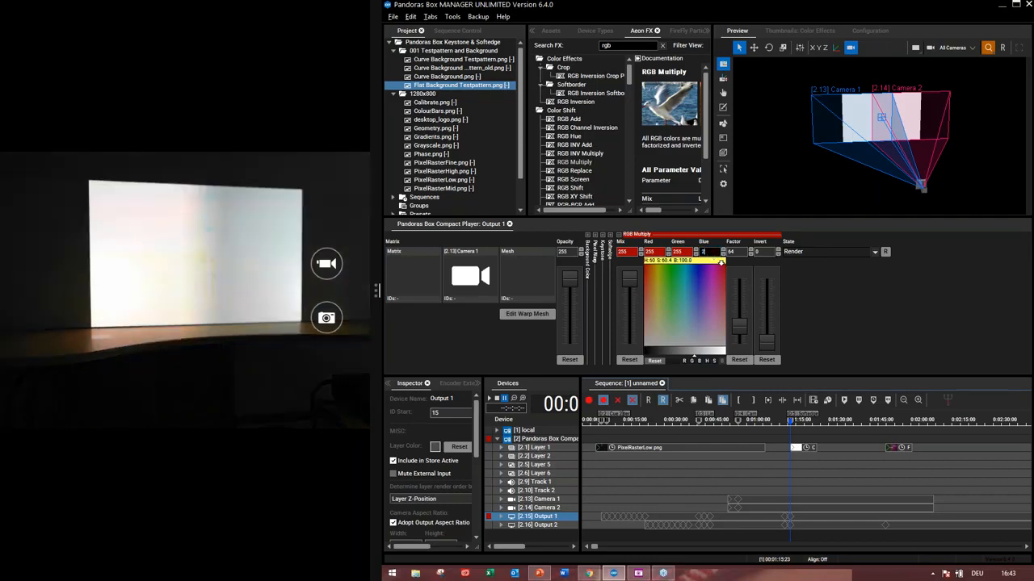
type("55")
key("Return")
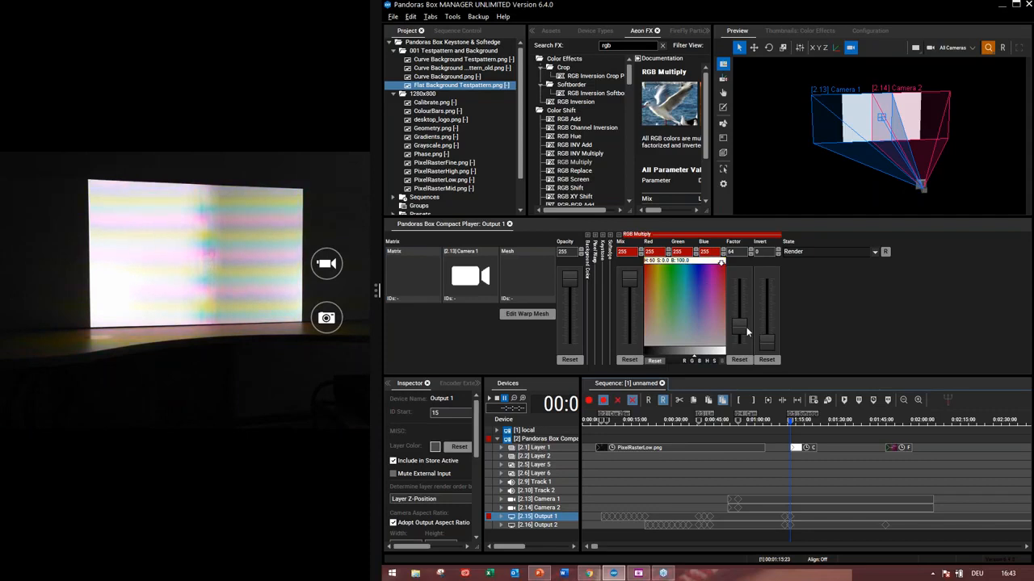
Set the Factor of Output 1's RGB Multiply effect to 23 and store the active values in the sequence.
left_click_drag(739, 327, 744, 343)
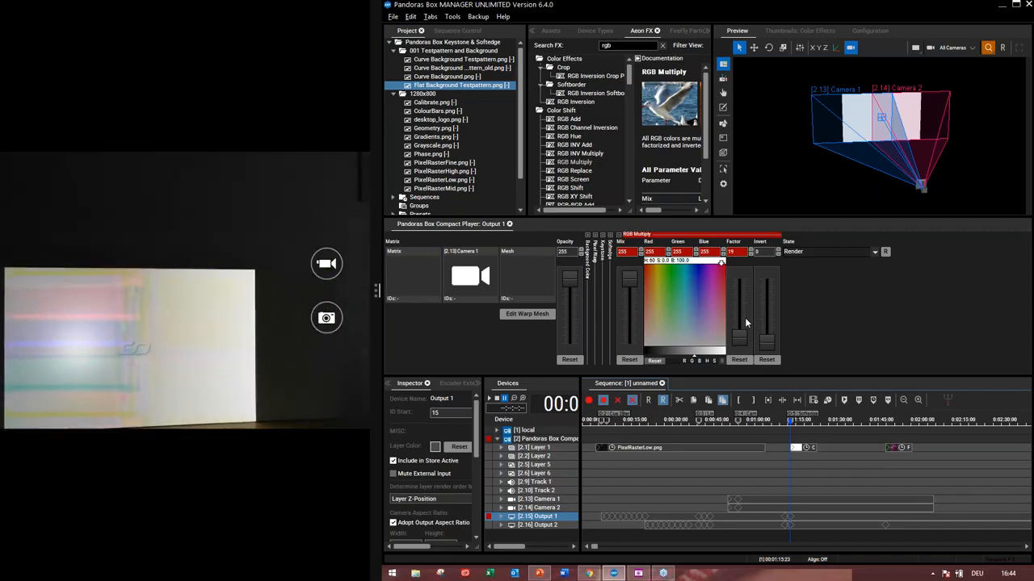
left_click_drag(744, 348, 745, 343)
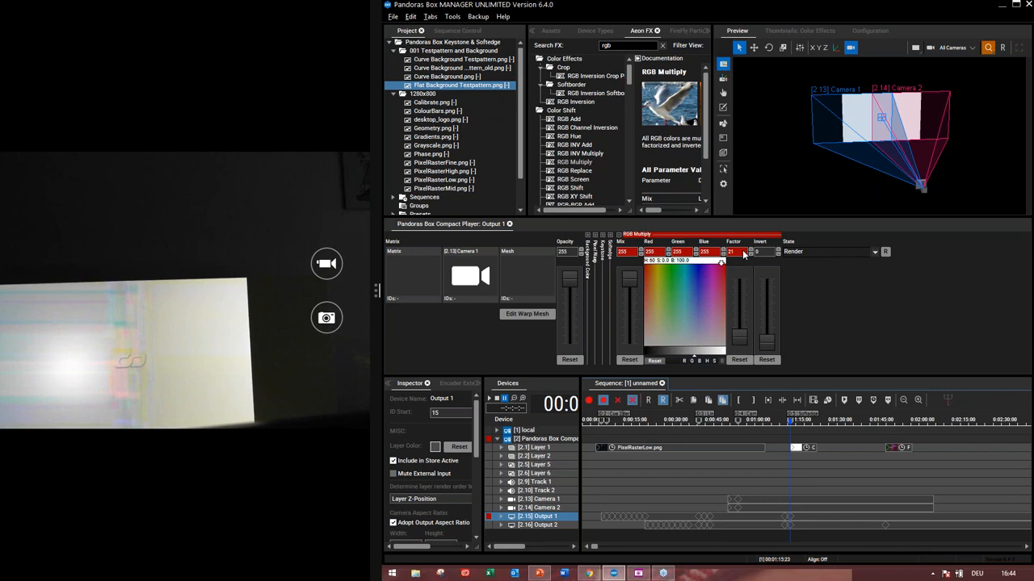
scroll(743, 256, "down", 2)
scroll(743, 257, "up", 3)
scroll(741, 255, "down", 4)
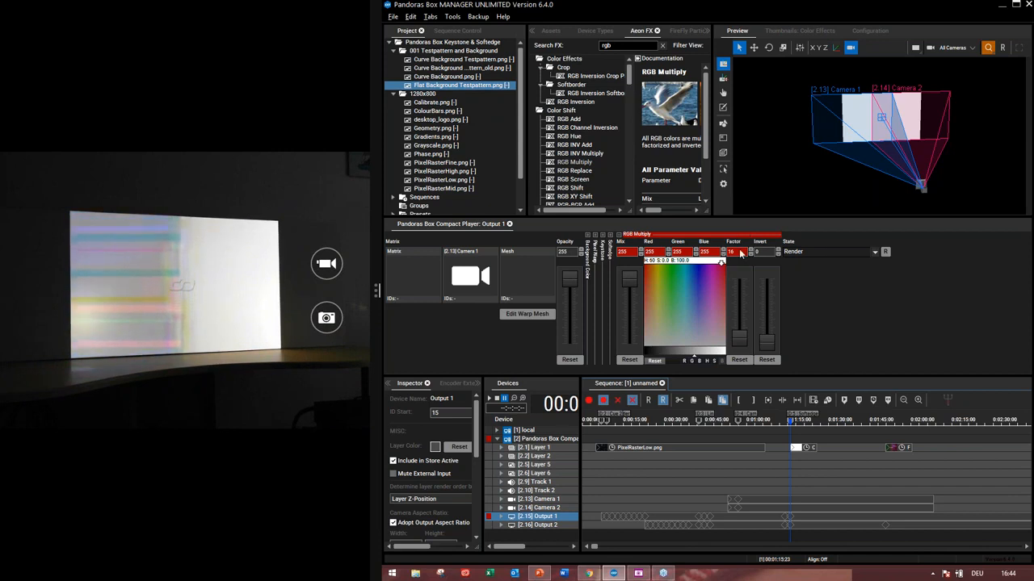
scroll(740, 254, "down", 1)
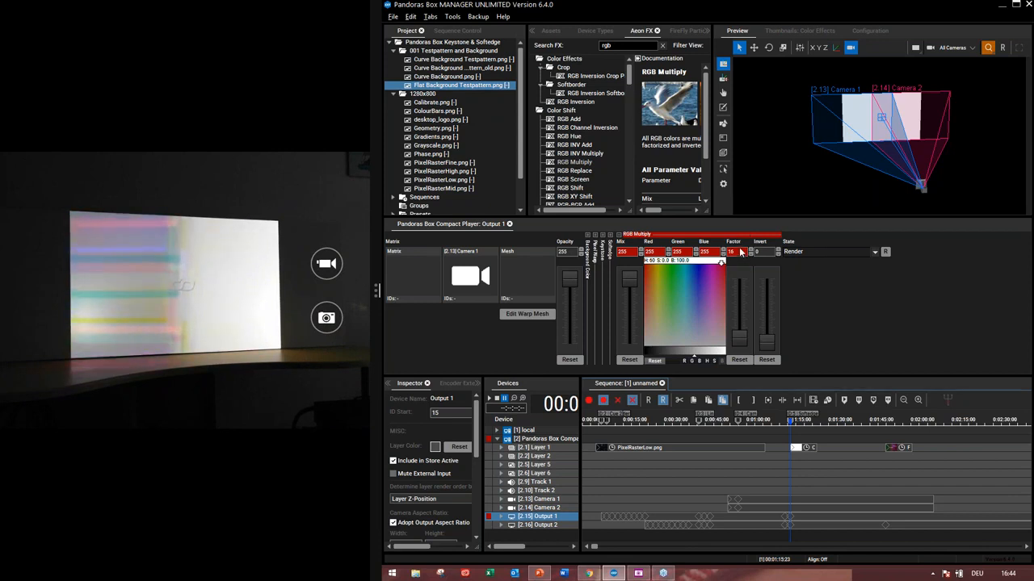
left_click_drag(741, 254, 739, 247)
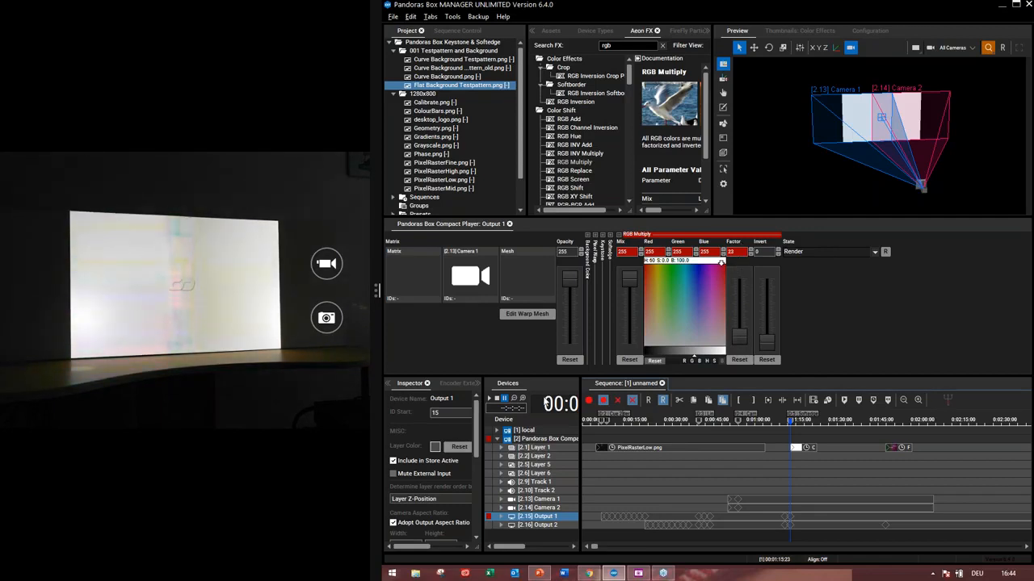
left_click(588, 402)
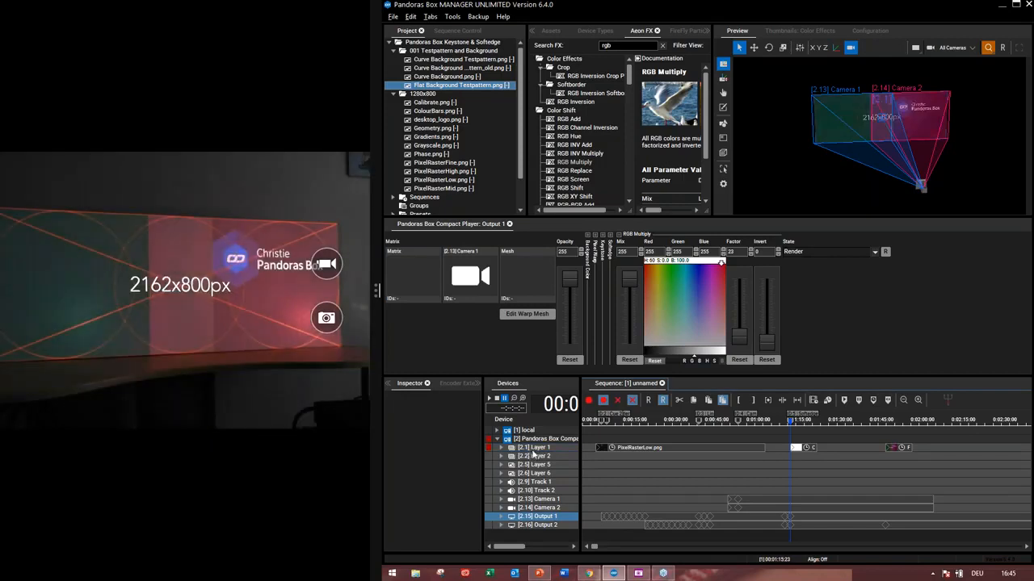
Set Layer 1's X Scale to 1.033 and store the layer's active values in the sequence.
left_click(542, 449)
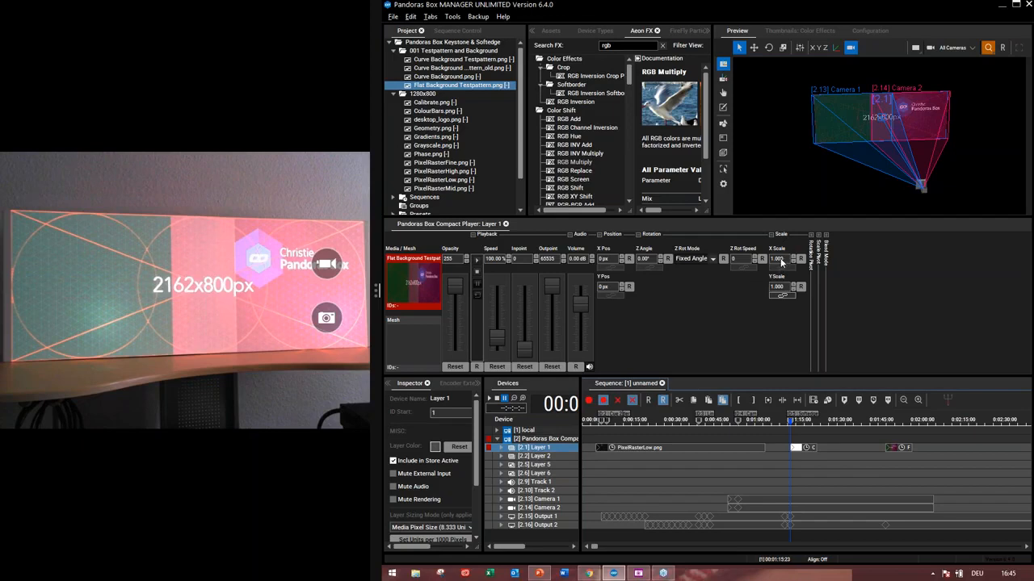
scroll(781, 262, "up", 2)
scroll(781, 260, "up", 2)
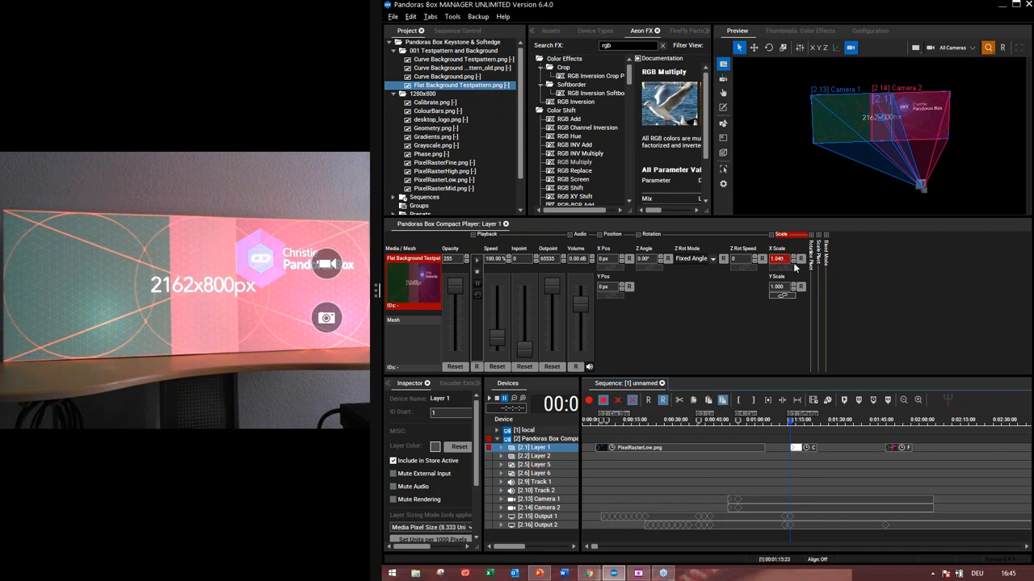
scroll(793, 265, "down", 4)
scroll(793, 265, "down", 1)
left_click(589, 401)
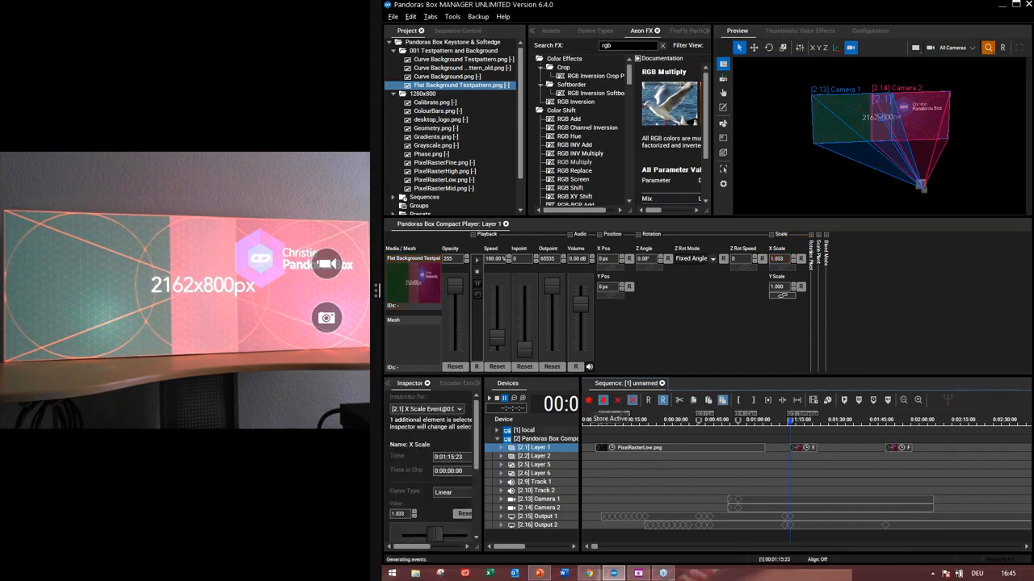
Delete the Flat Background Testpattern clip at 0:01:50:20 on Layer 1's sequence track.
left_click(900, 448)
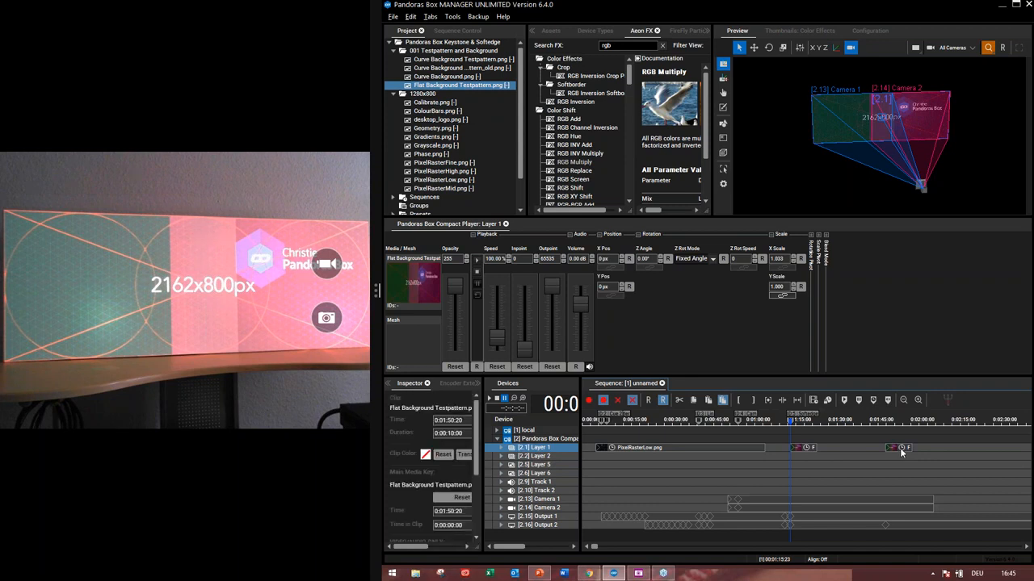
key("Delete")
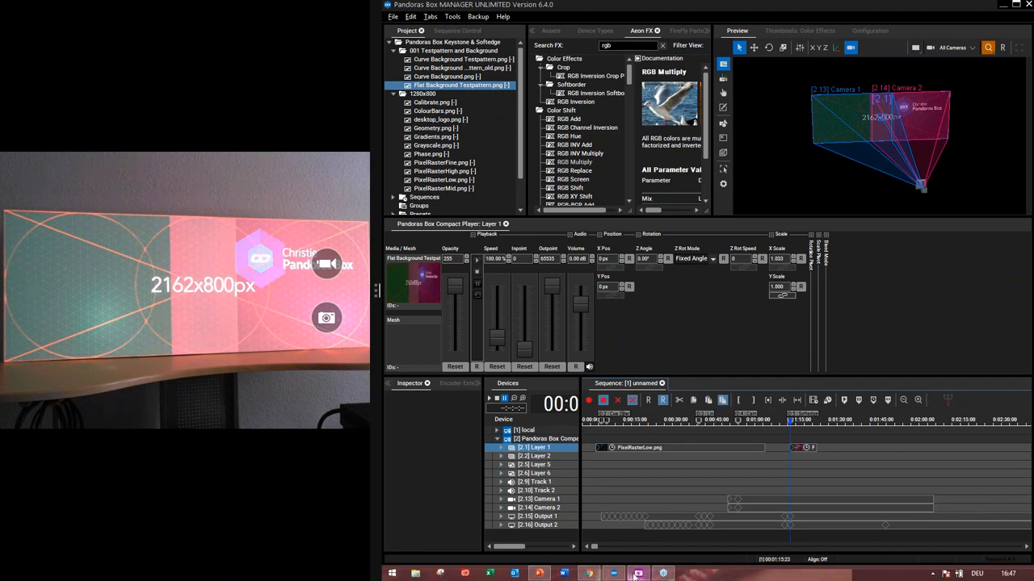
Switch to the PowerPoint slide show and reveal the Demo Setup Steps list down to the Softedge point.
mouse_move(638, 574)
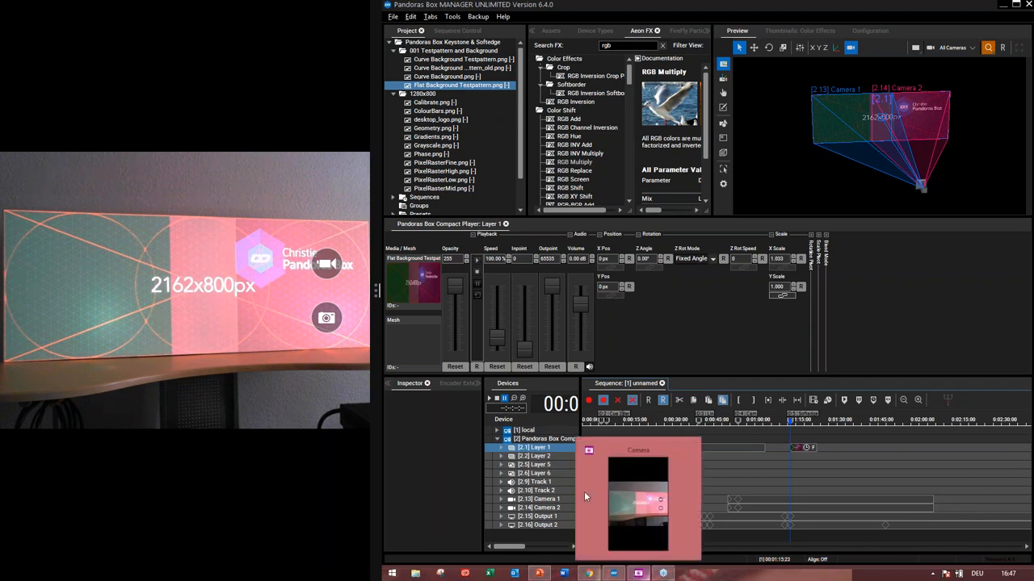
left_click(537, 574)
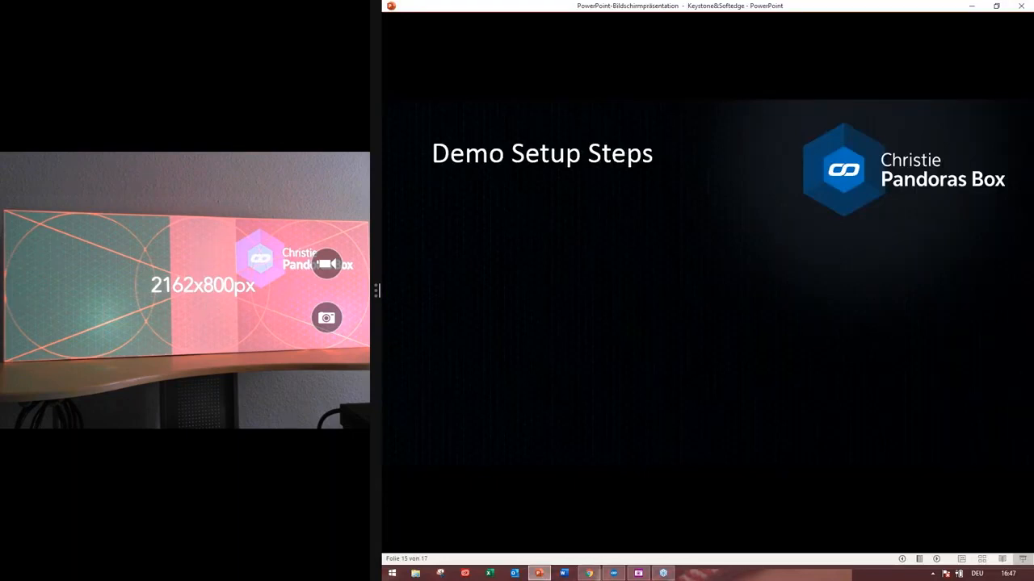
key("Right")
key("Right")
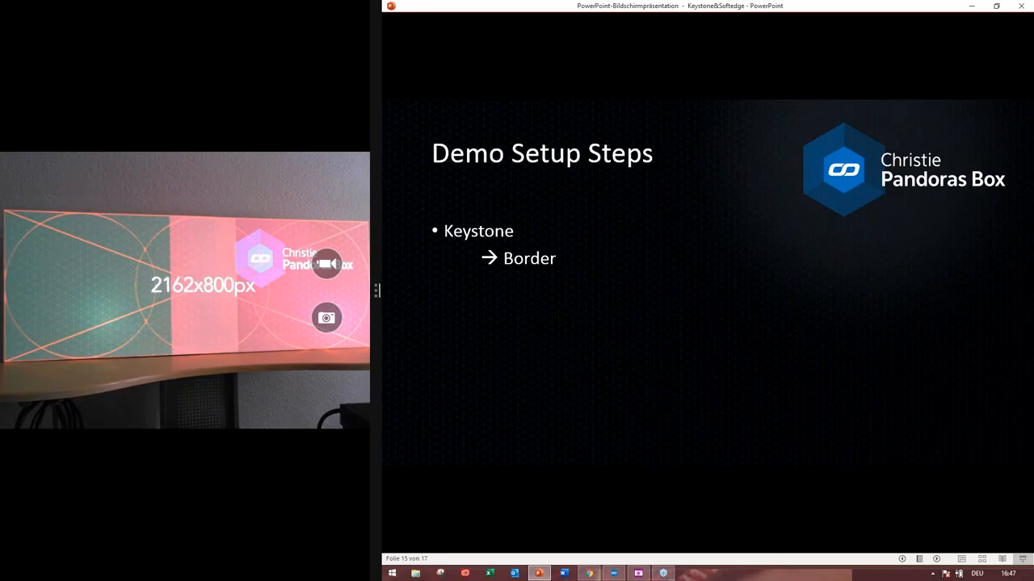
key("Right")
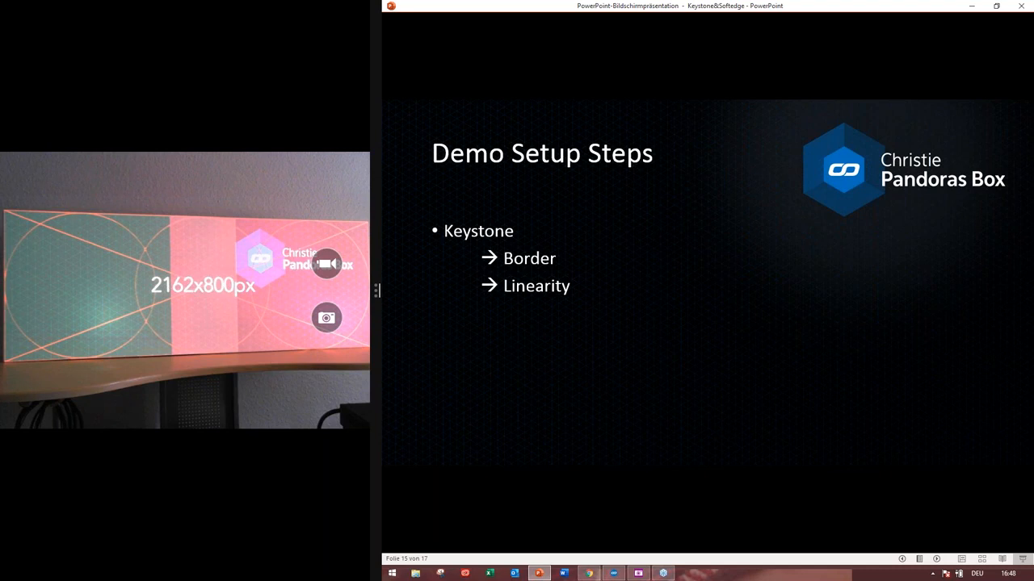
key("Right")
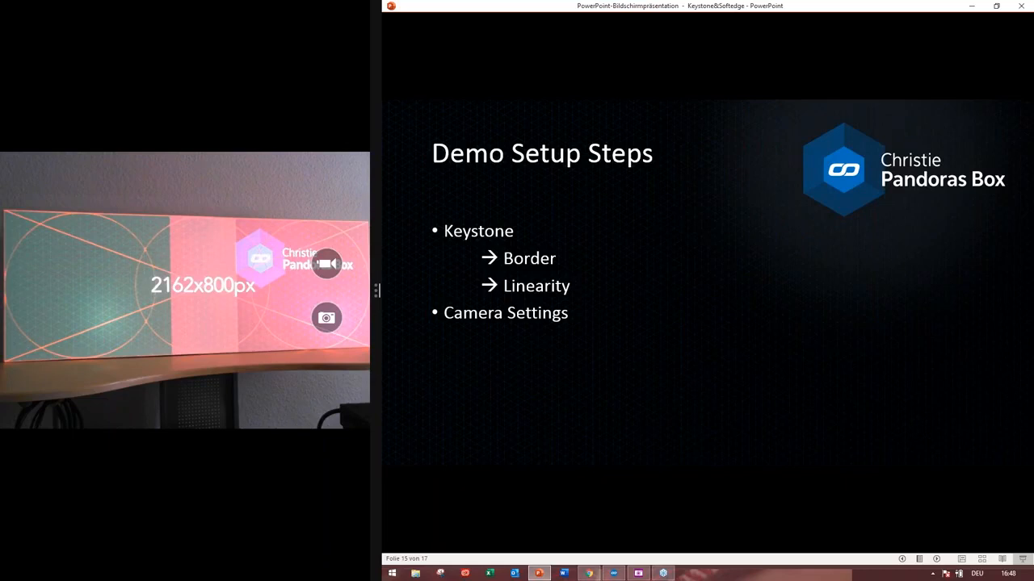
key("Right")
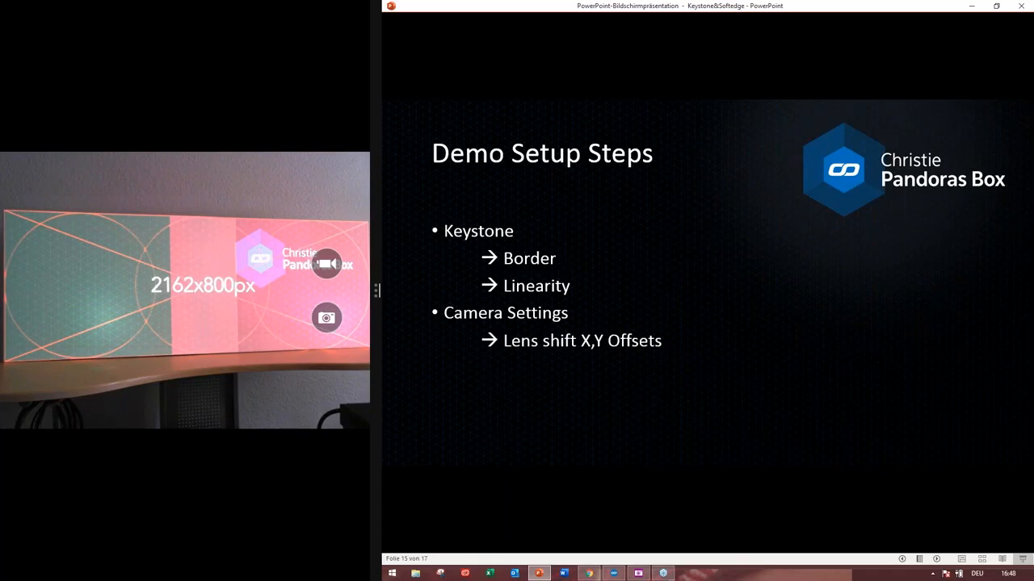
key("Right")
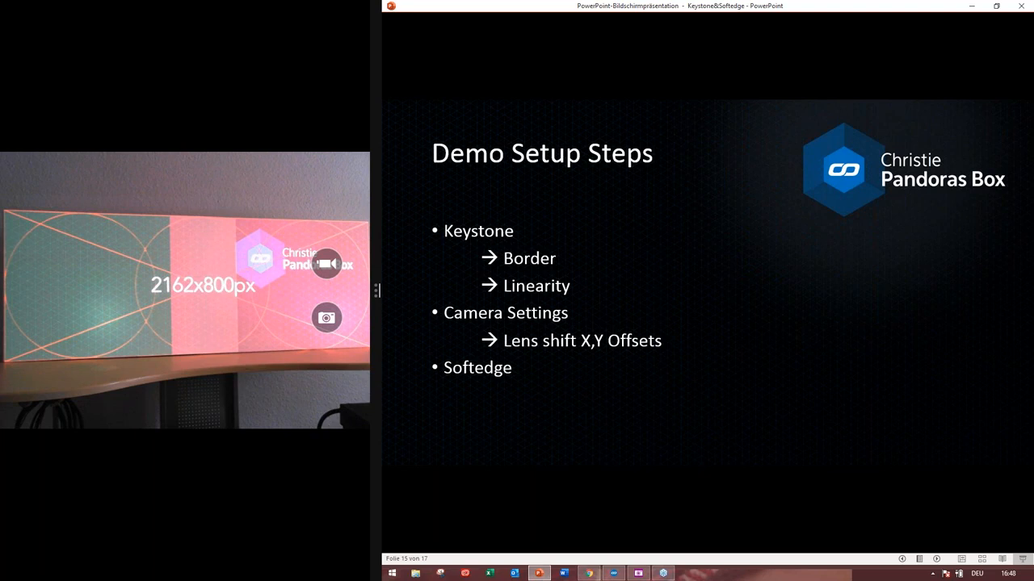